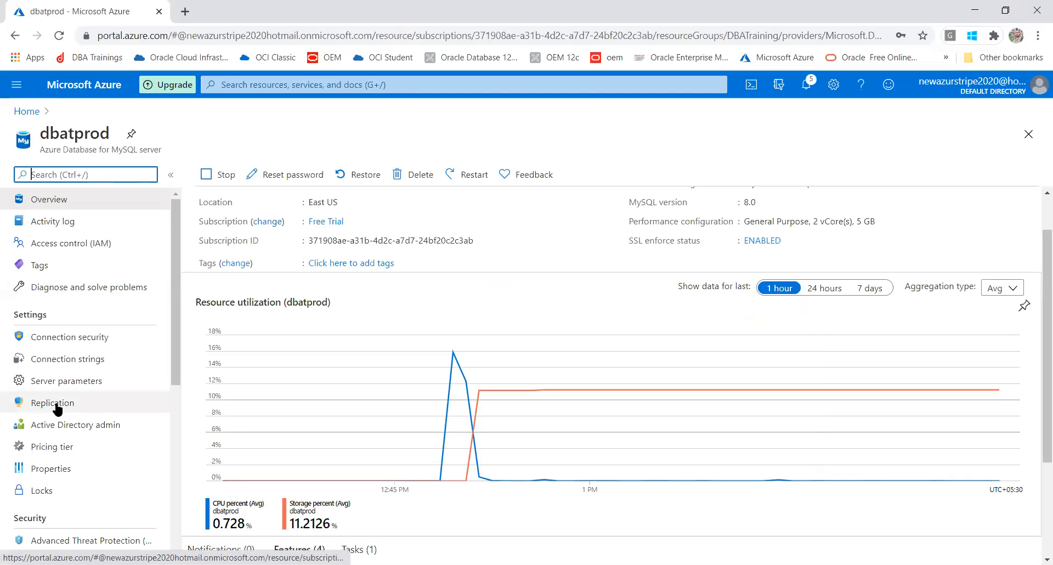
Review the overview of the dbatdemo MySQL server and return to the portal home page
{"action": "left_click", "coordinate": [25, 113]}
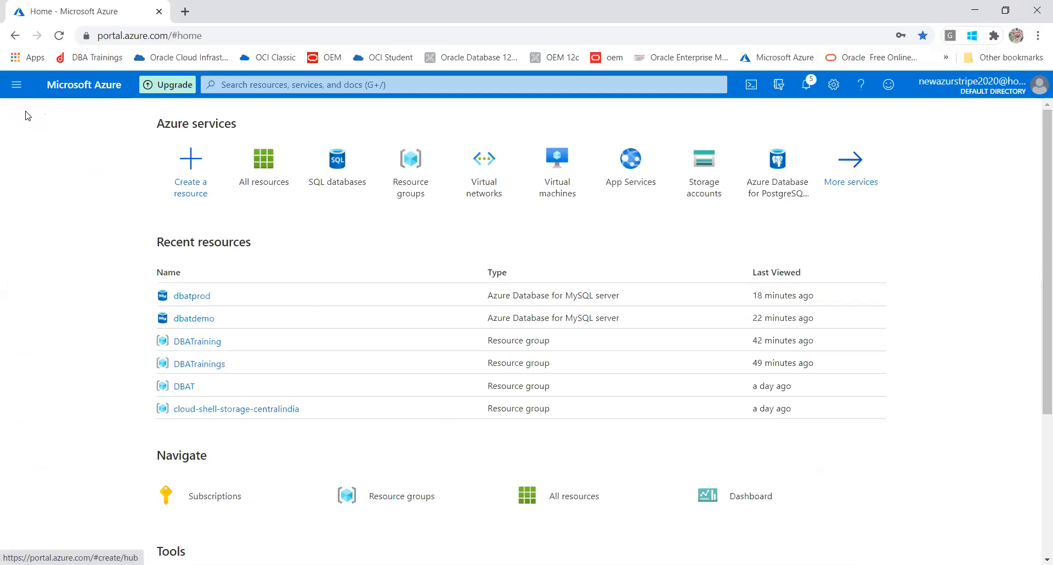
{"action": "left_click", "coordinate": [188, 318]}
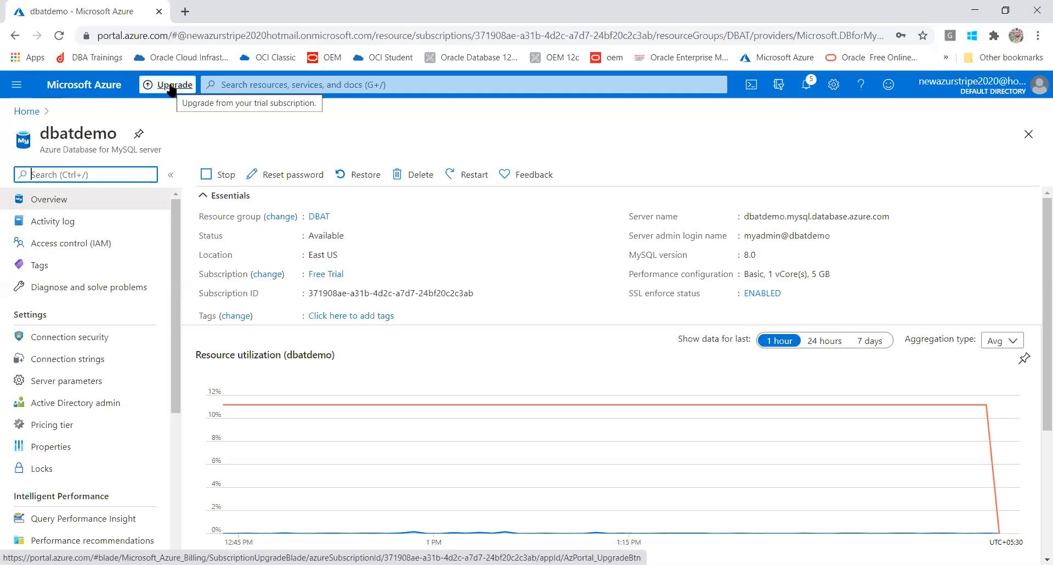
{"action": "left_click", "coordinate": [26, 112]}
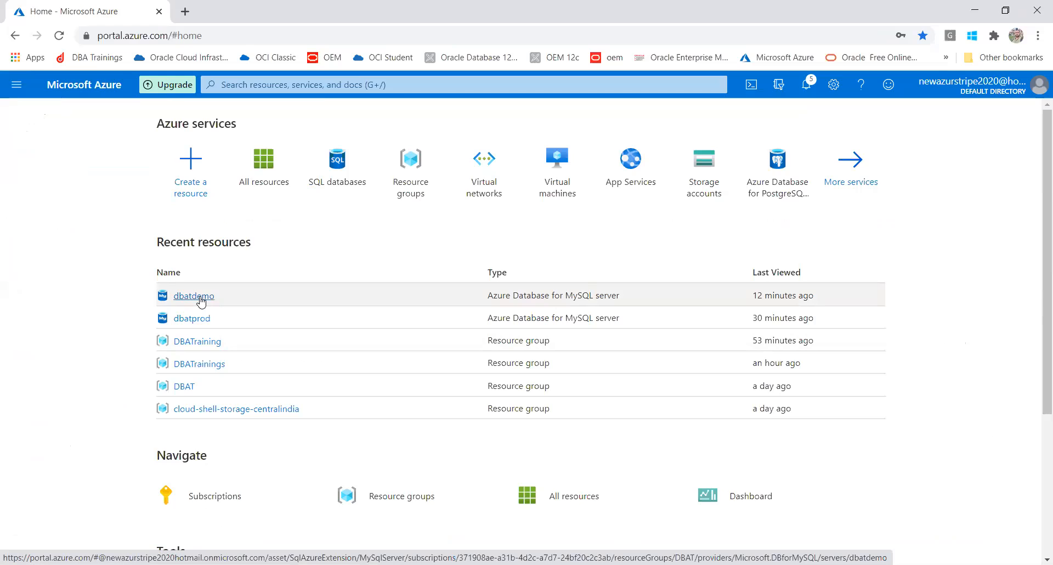
Open the replication settings of the dbatprod MySQL server and start adding a replica
{"action": "left_click", "coordinate": [199, 315]}
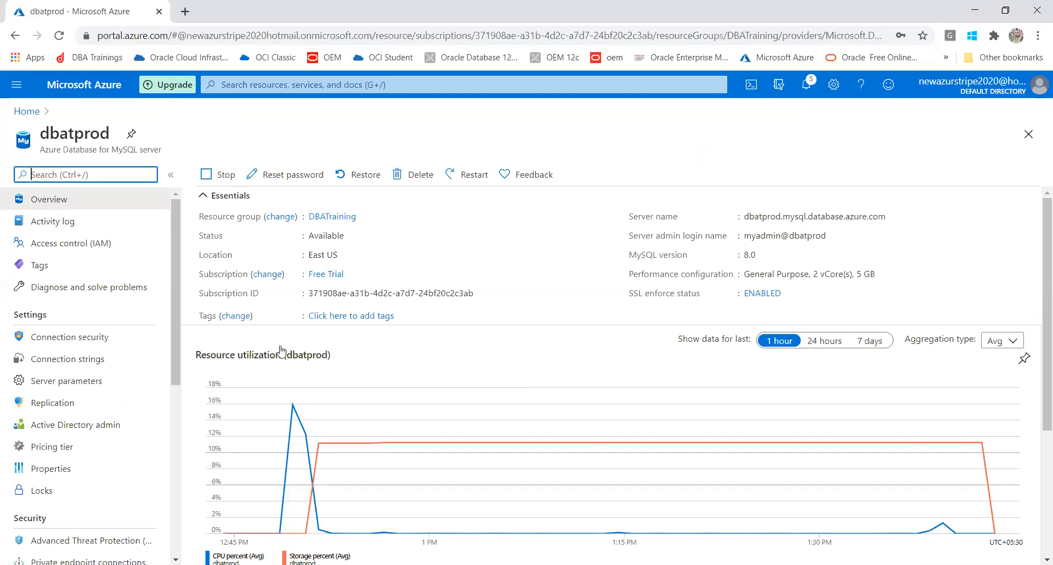
{"action": "left_click", "coordinate": [64, 407]}
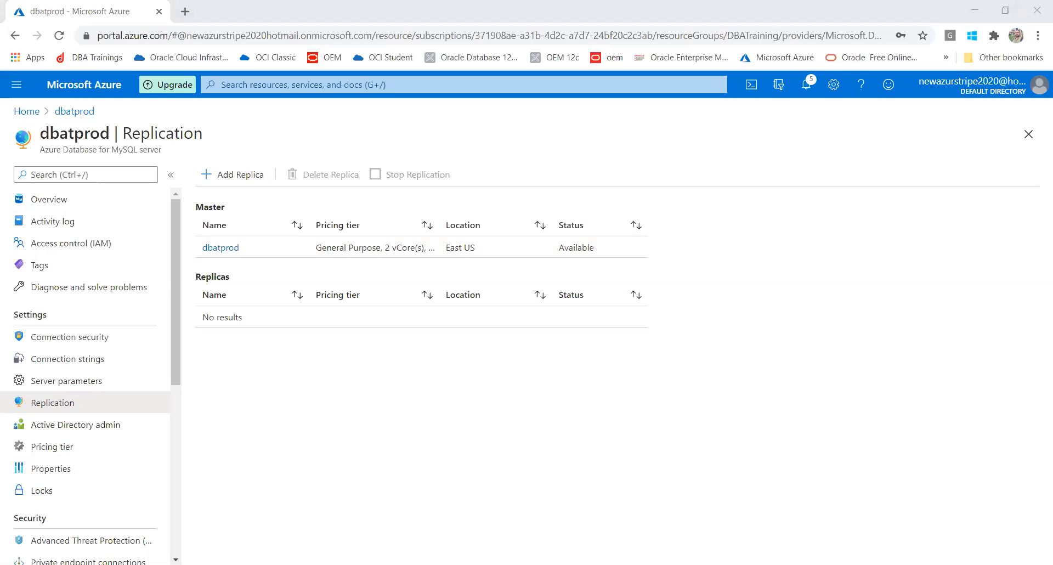
{"action": "left_click", "coordinate": [303, 513]}
{"action": "left_click", "coordinate": [230, 180]}
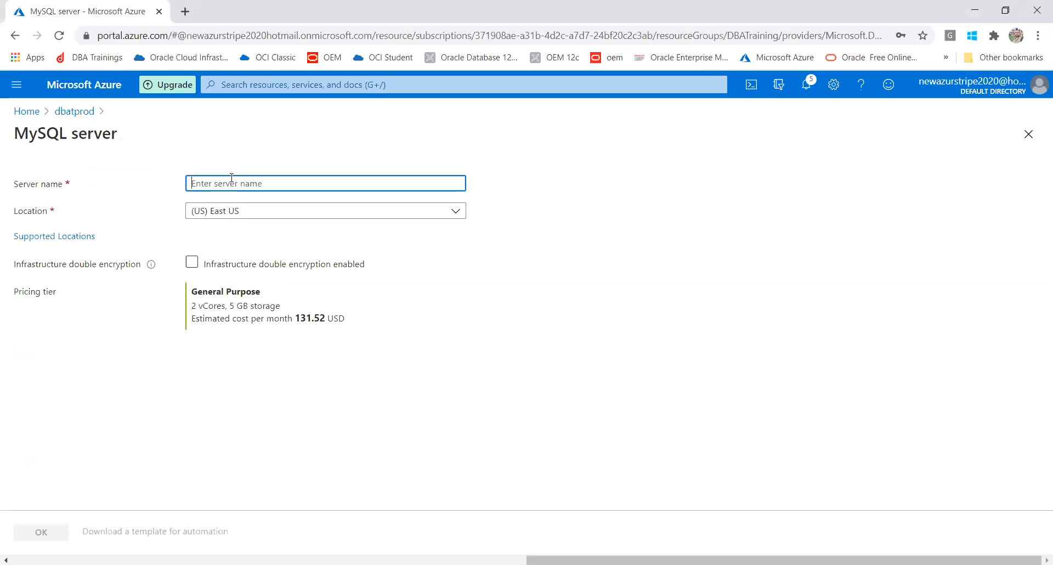
Set the new replica's server name to dbatreplica
{"action": "type", "text": "dbatdemo.mysql.database.azure.com"}
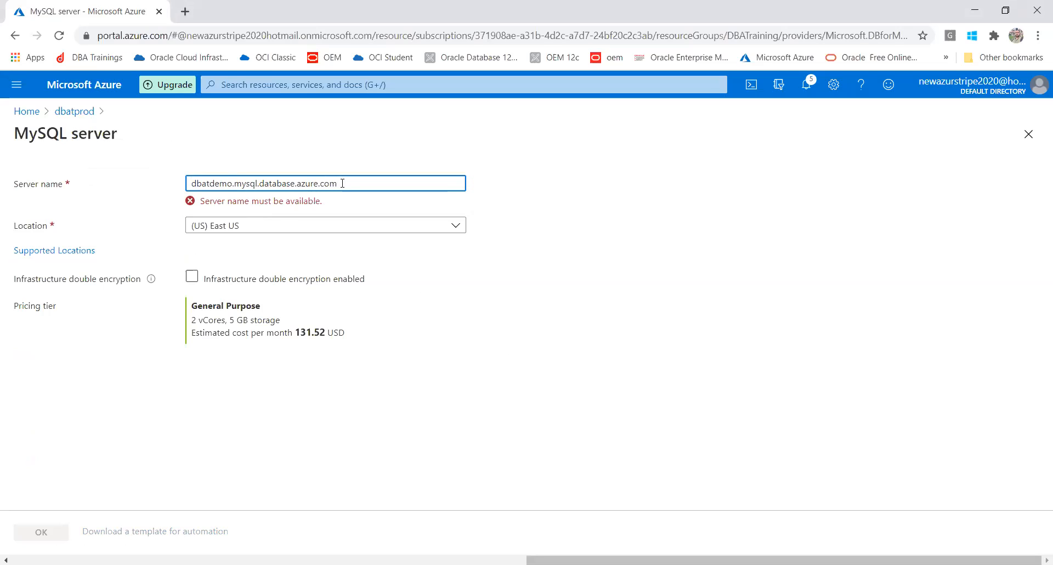
{"action": "left_click_drag", "start_coordinate": [343, 183], "coordinate": [237, 182]}
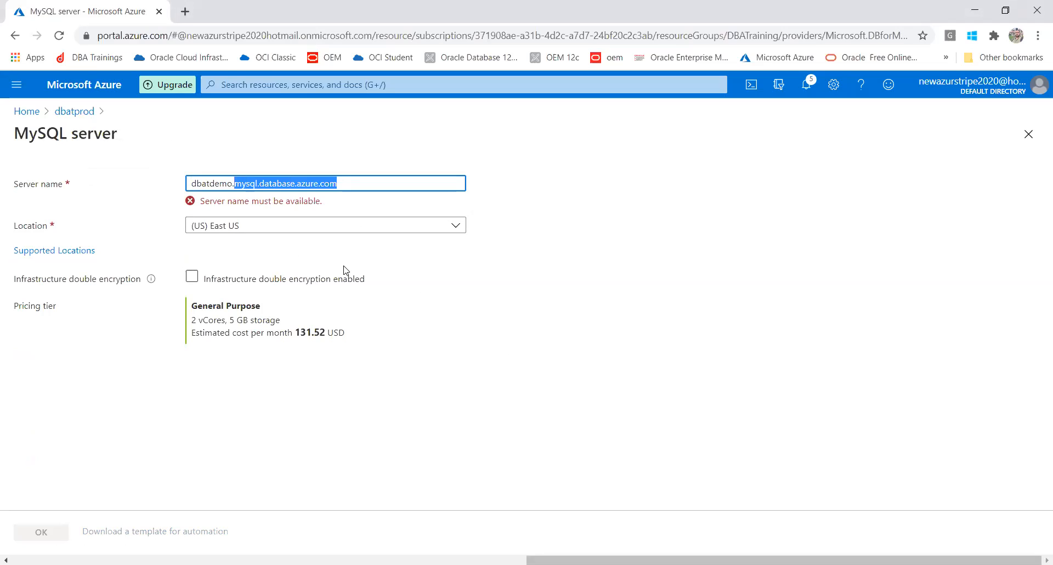
{"action": "left_click", "coordinate": [467, 285]}
{"action": "left_click_drag", "start_coordinate": [343, 182], "coordinate": [212, 183]}
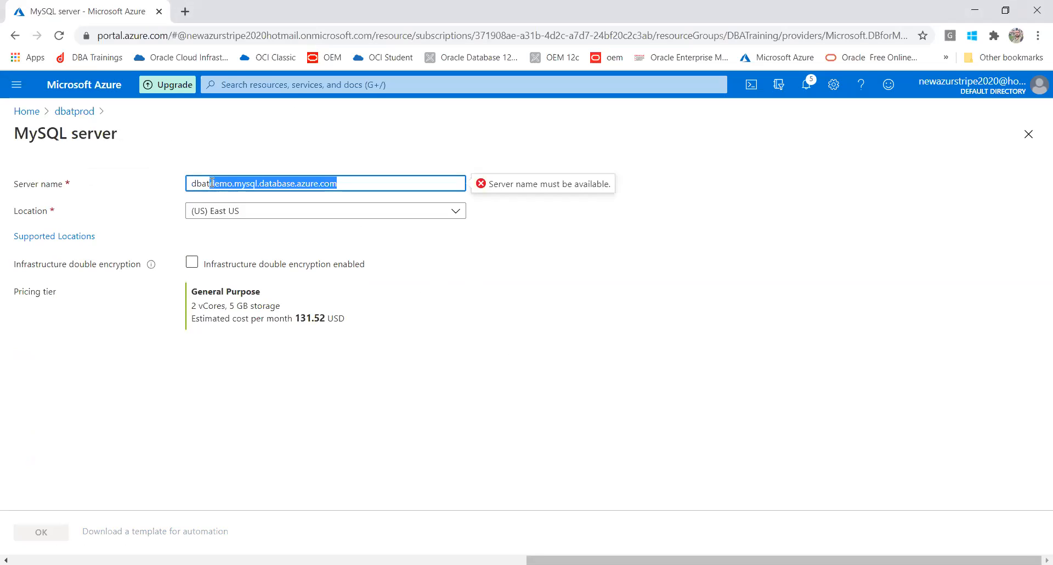
{"action": "type", "text": "replica"}
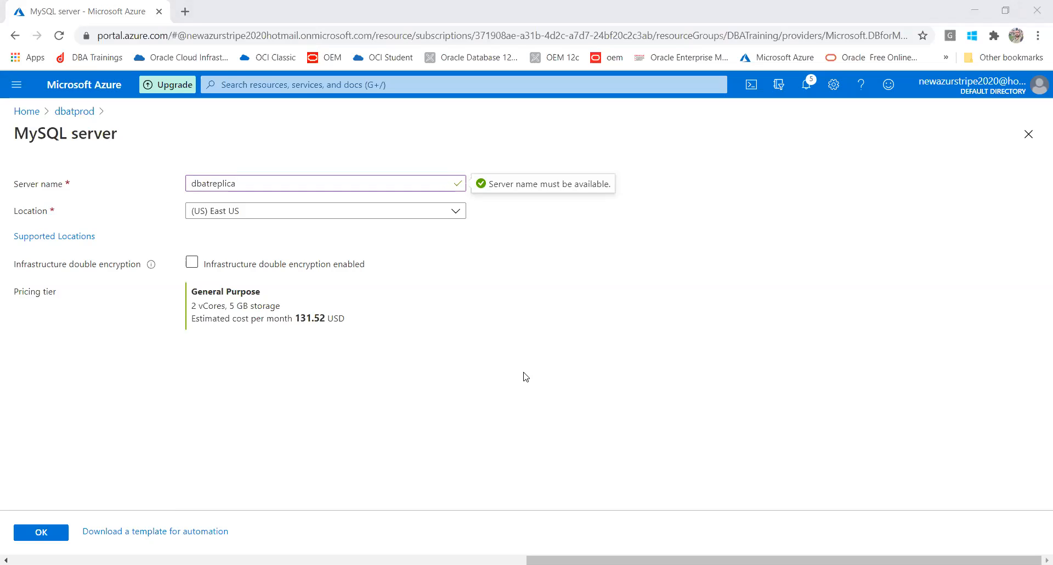
Choose (US) East US as the replica's location and check the vCores and storage of its pricing tier
{"action": "left_click", "coordinate": [301, 216]}
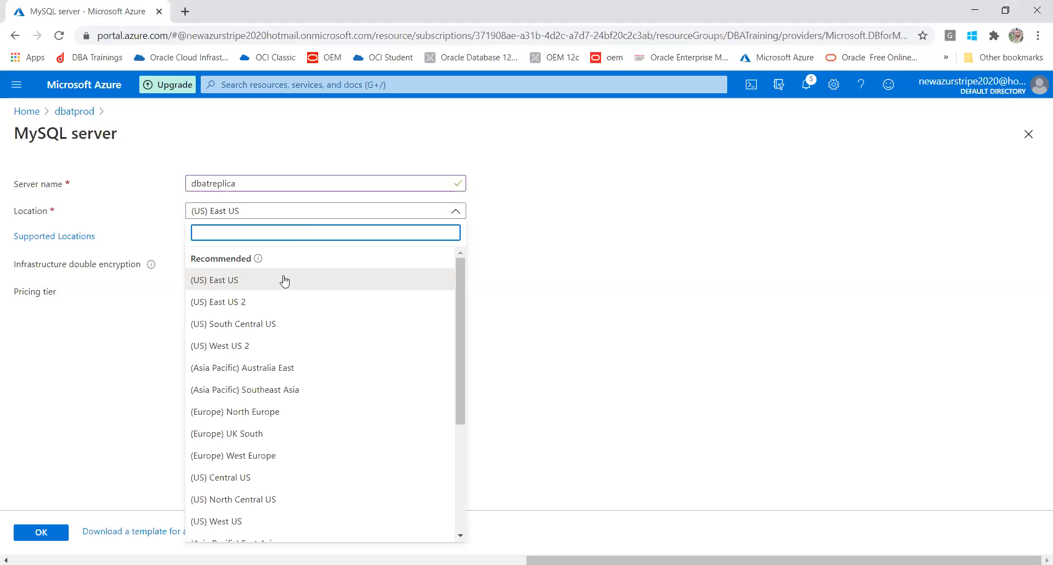
{"action": "left_click", "coordinate": [284, 282]}
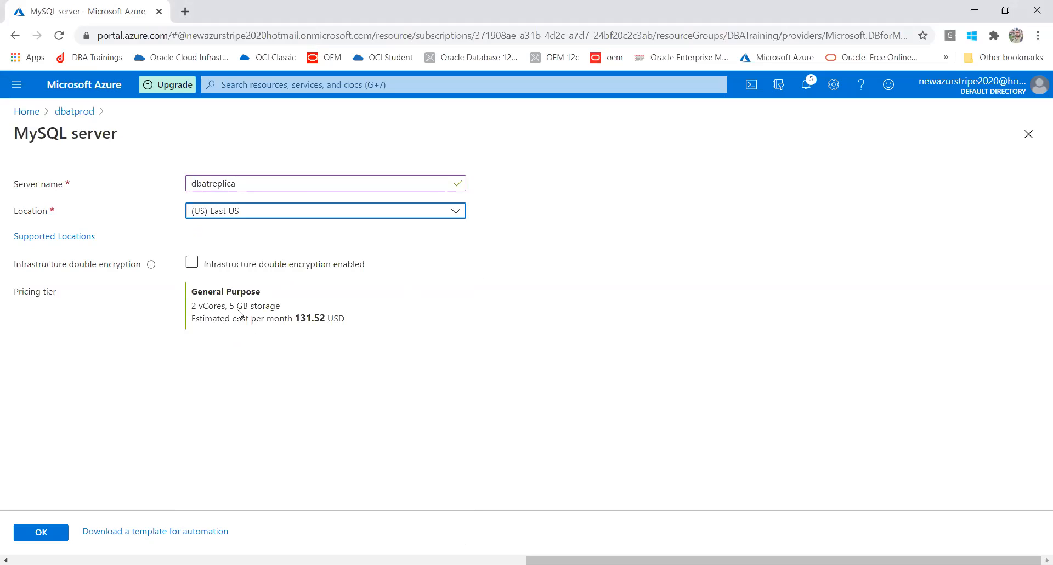
{"action": "triple_click", "coordinate": [206, 305]}
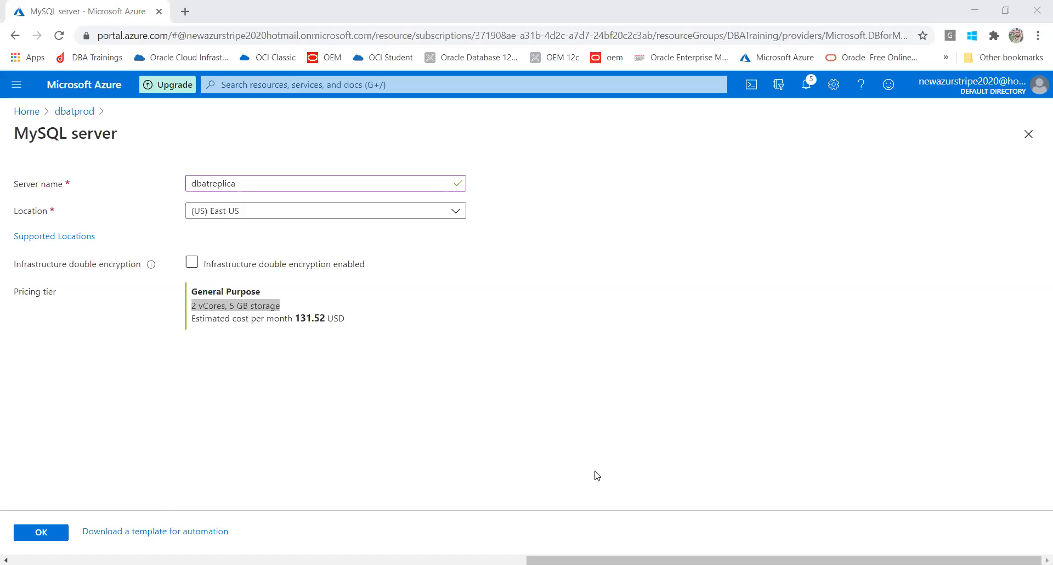
Open the supported locations documentation and examine the enlarged cross-region replication table of master and replica regions
{"action": "left_click", "coordinate": [72, 236]}
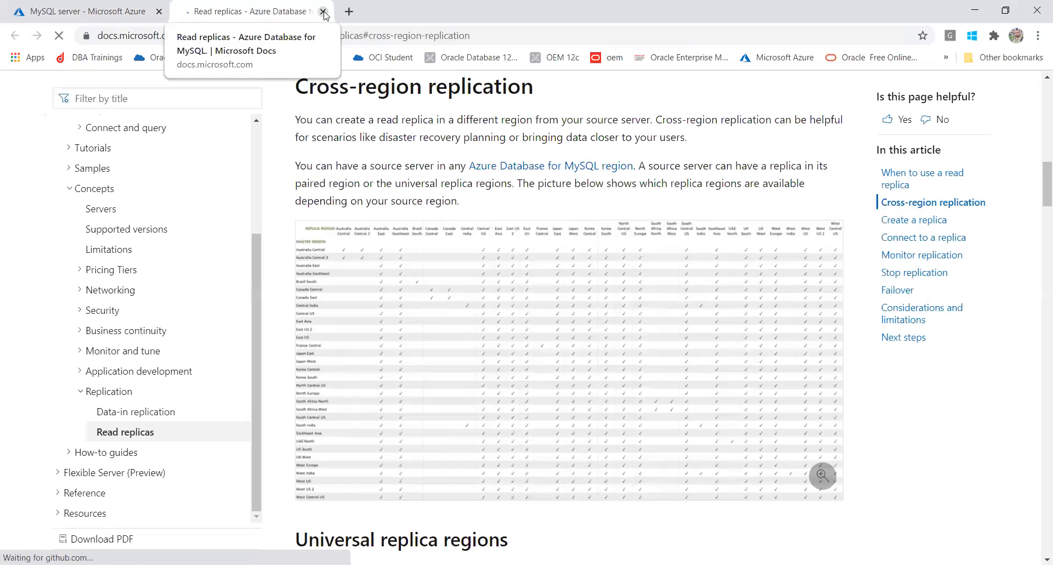
{"action": "left_click", "coordinate": [387, 341]}
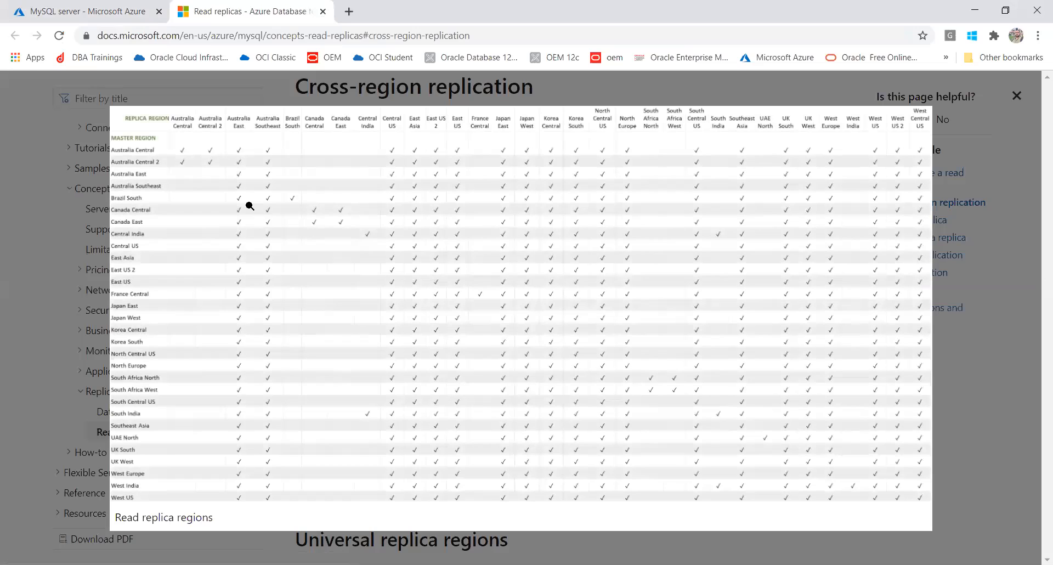
{"action": "left_click", "coordinate": [248, 205]}
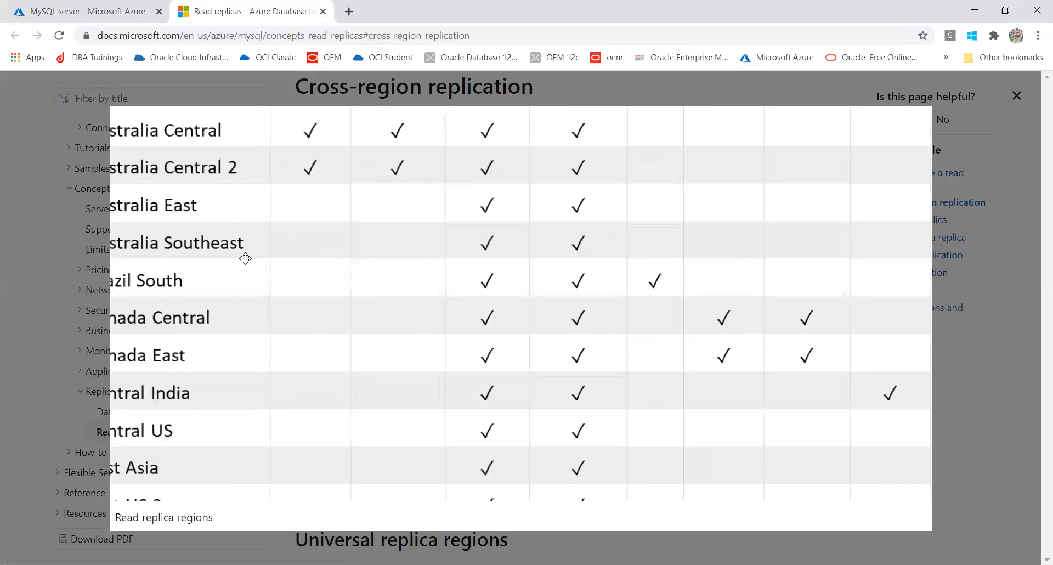
{"action": "left_click_drag", "start_coordinate": [464, 398], "coordinate": [643, 477]}
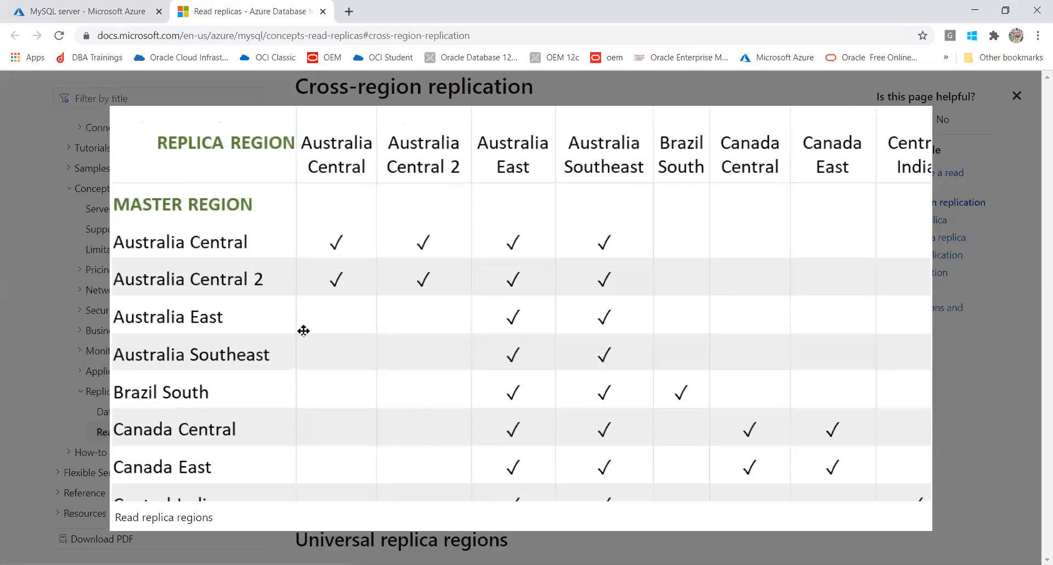
{"action": "scroll", "coordinate": [325, 299], "scroll_direction": "down", "scroll_amount": 1}
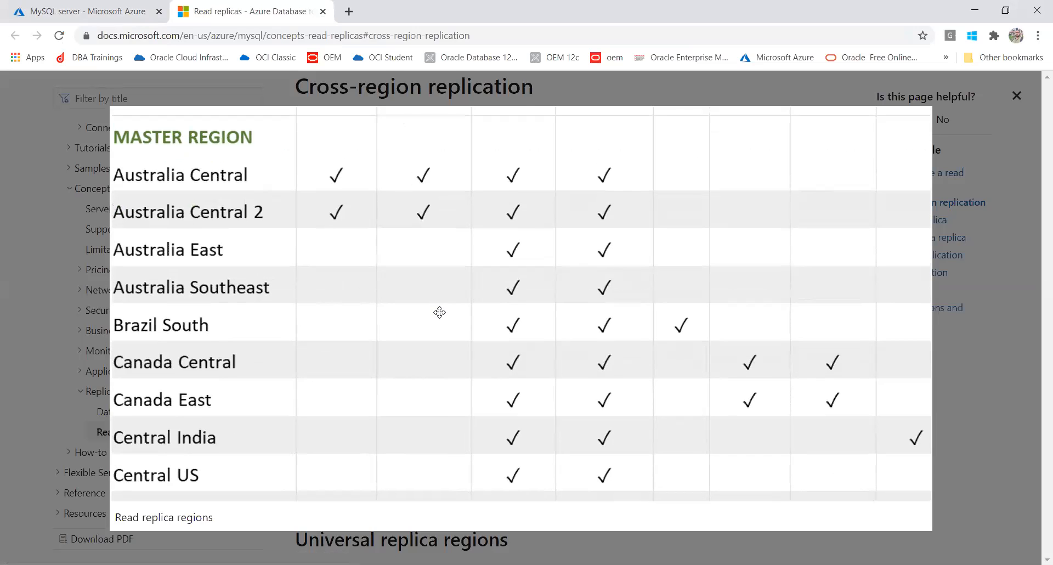
{"action": "scroll", "coordinate": [433, 272], "scroll_direction": "down", "scroll_amount": 3}
{"action": "scroll", "coordinate": [482, 92], "scroll_direction": "down", "scroll_amount": 1}
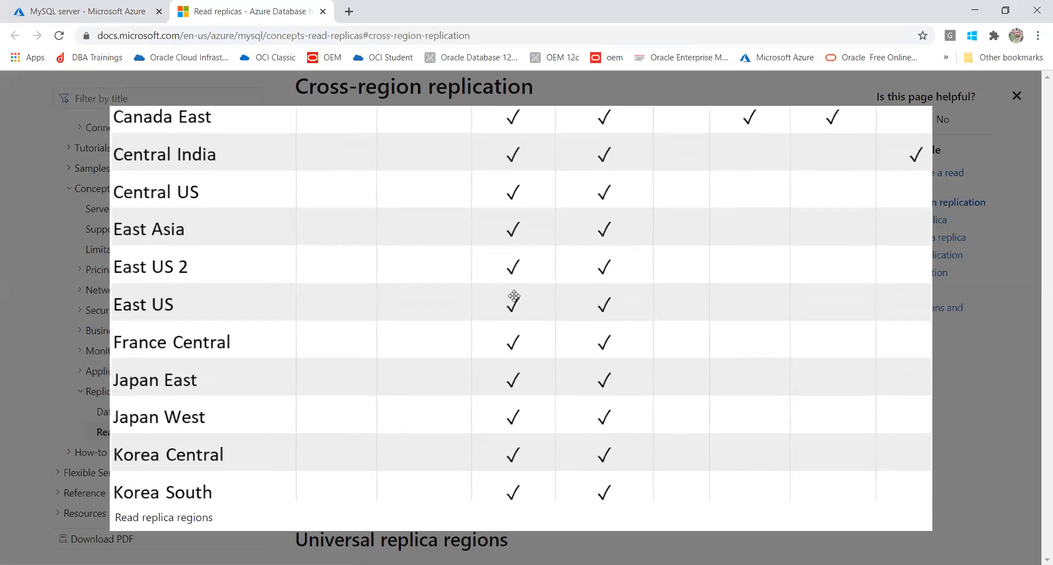
{"action": "scroll", "coordinate": [518, 334], "scroll_direction": "up", "scroll_amount": 5}
{"action": "left_click_drag", "start_coordinate": [518, 334], "coordinate": [493, 528]}
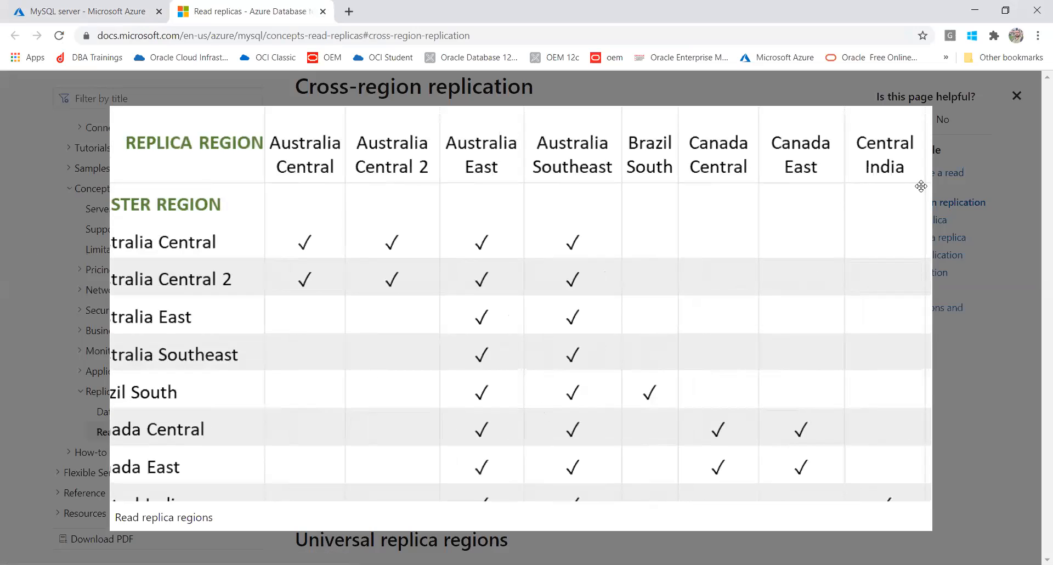
{"action": "left_click", "coordinate": [1016, 97]}
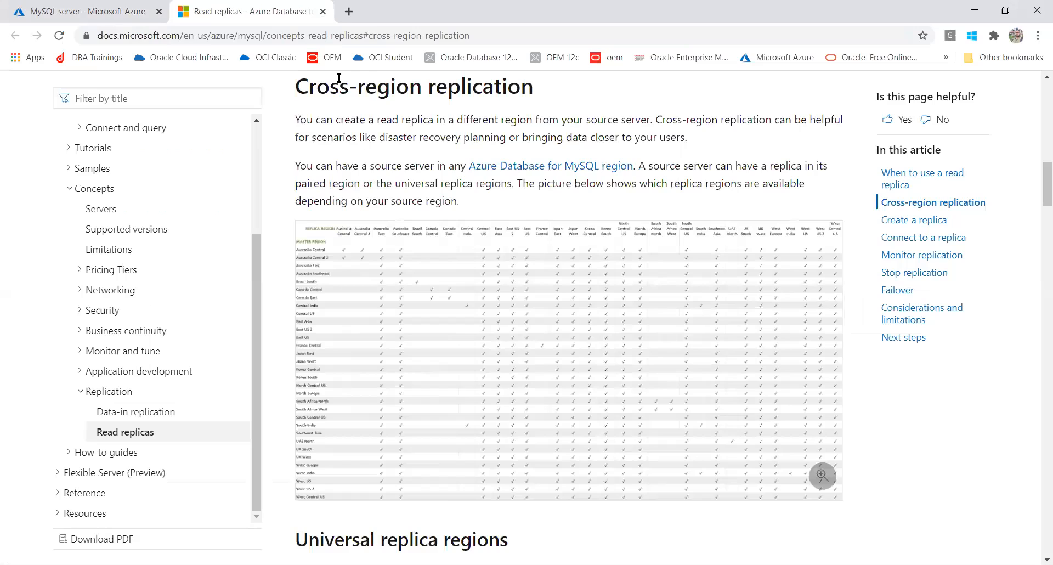
Return to the MySQL server replica form and set the location to (US) West US 2
{"action": "left_click", "coordinate": [79, 11]}
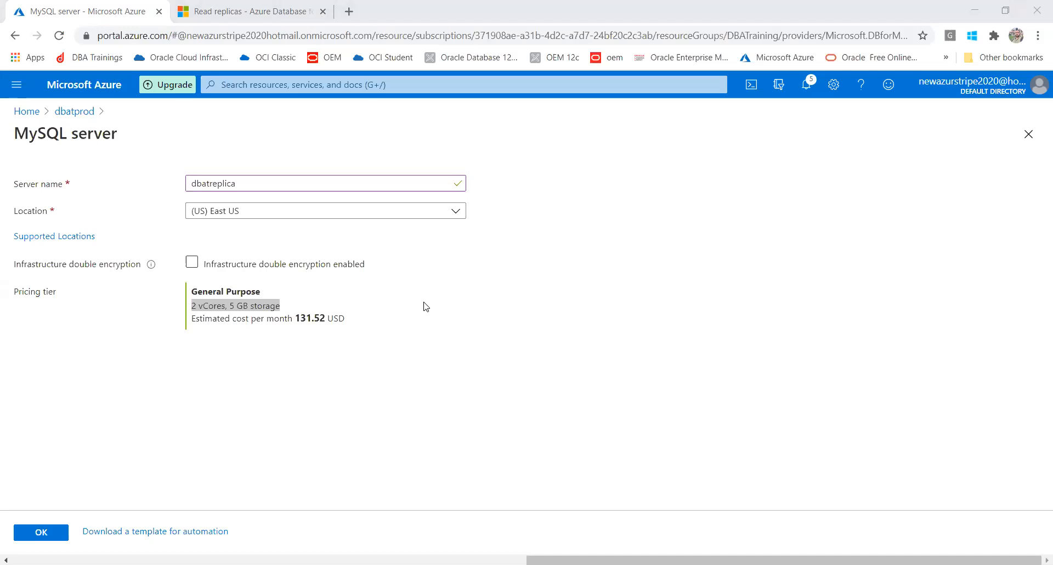
{"action": "left_click", "coordinate": [240, 218]}
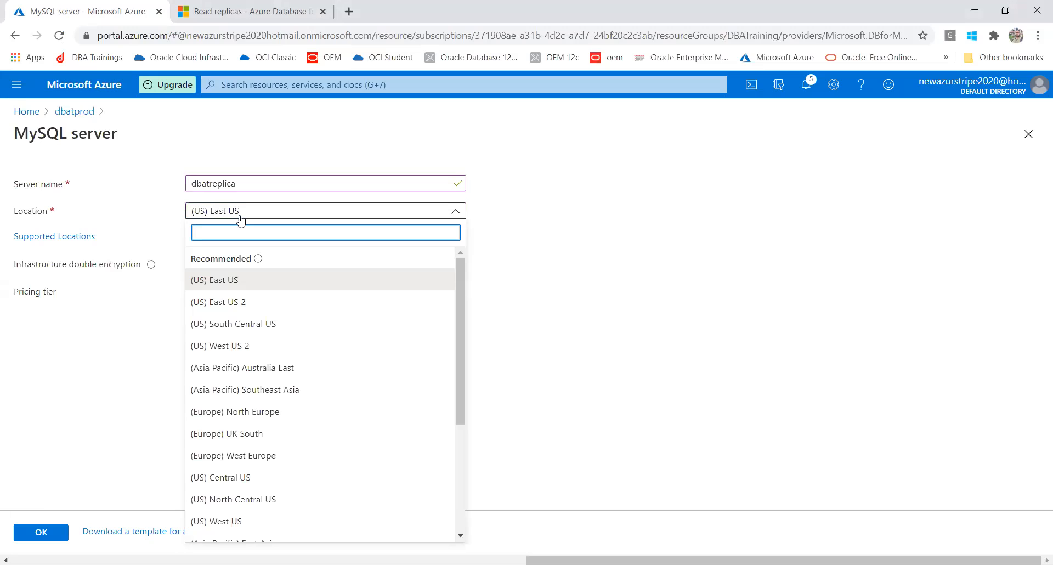
{"action": "left_click", "coordinate": [241, 345]}
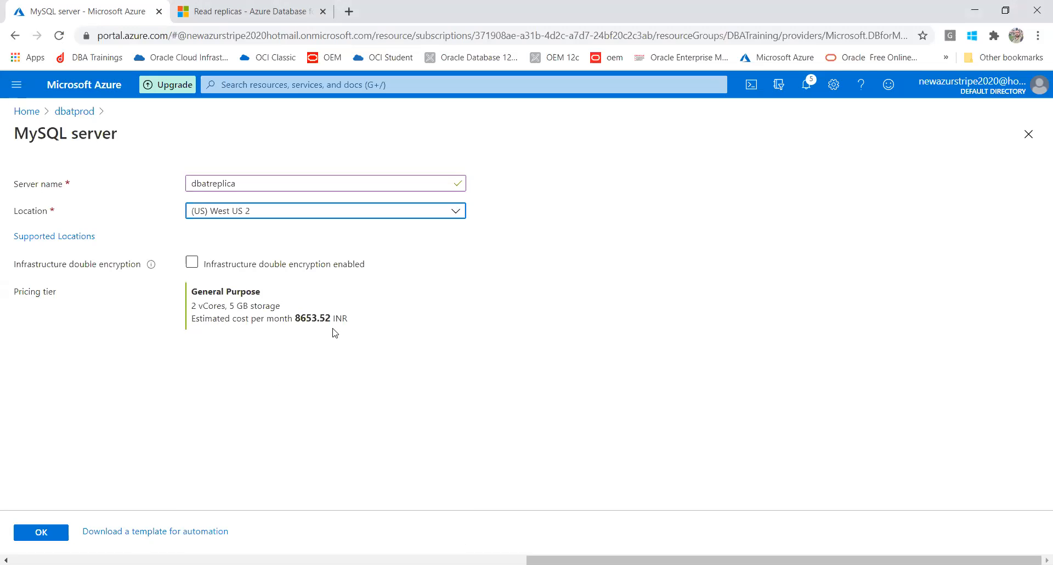
Submit the replica form to deploy the dbatreplica server
{"action": "left_click", "coordinate": [60, 269]}
{"action": "left_click", "coordinate": [223, 269]}
{"action": "left_click", "coordinate": [226, 272]}
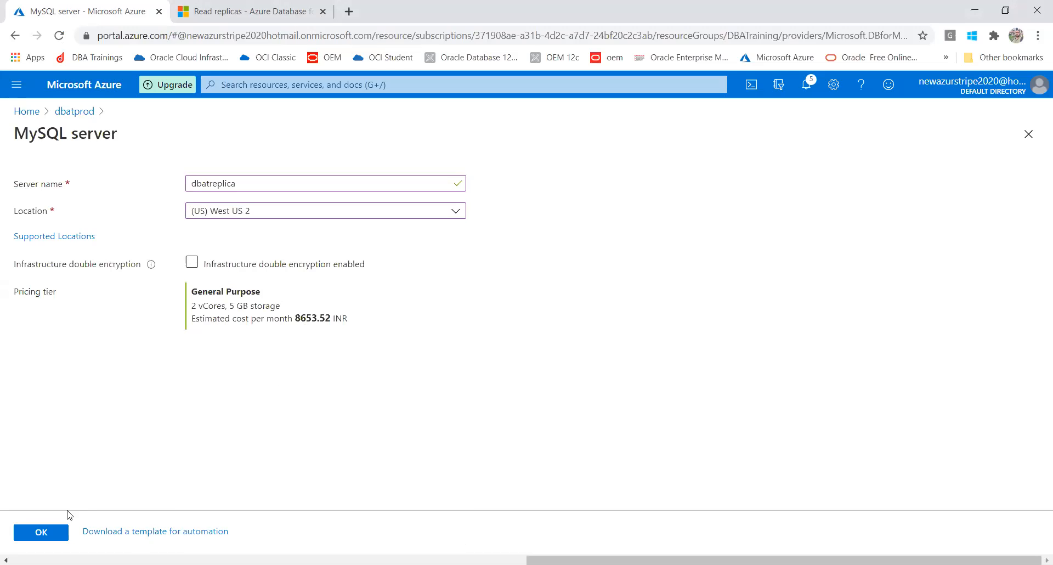
{"action": "triple_click", "coordinate": [206, 298]}
{"action": "left_click", "coordinate": [202, 377]}
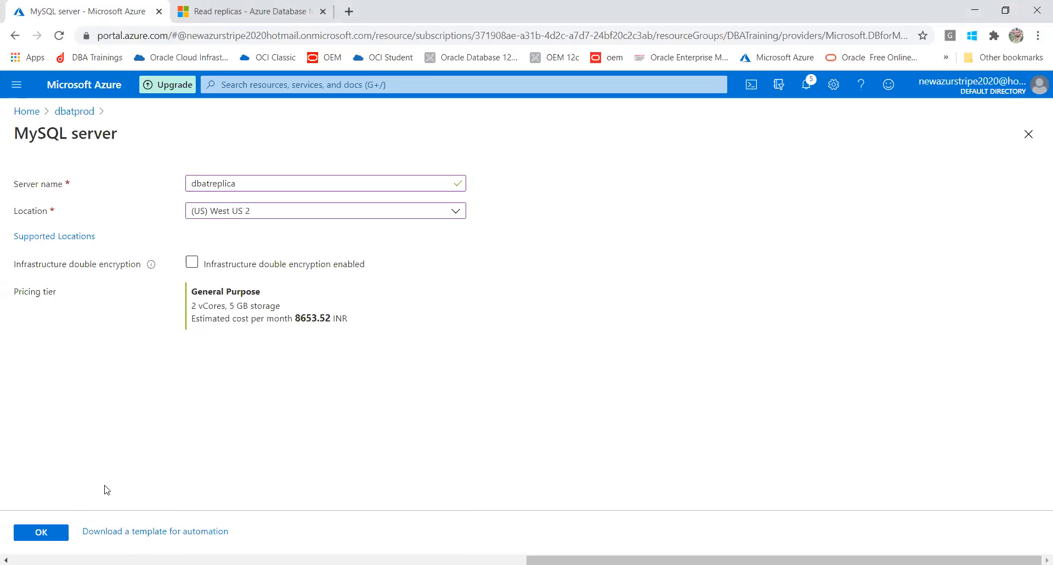
{"action": "left_click", "coordinate": [38, 532]}
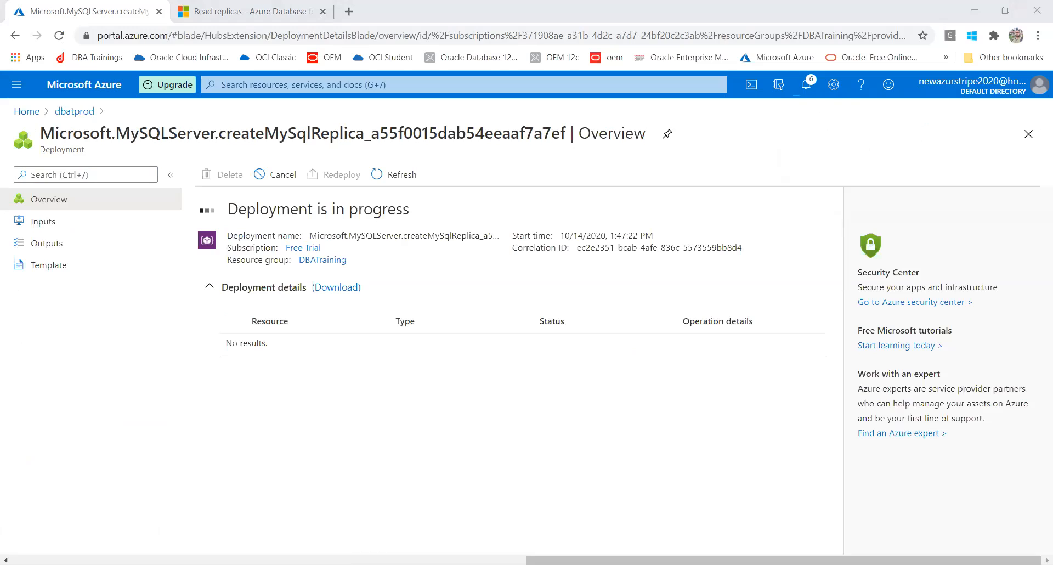
{"action": "left_click", "coordinate": [668, 189]}
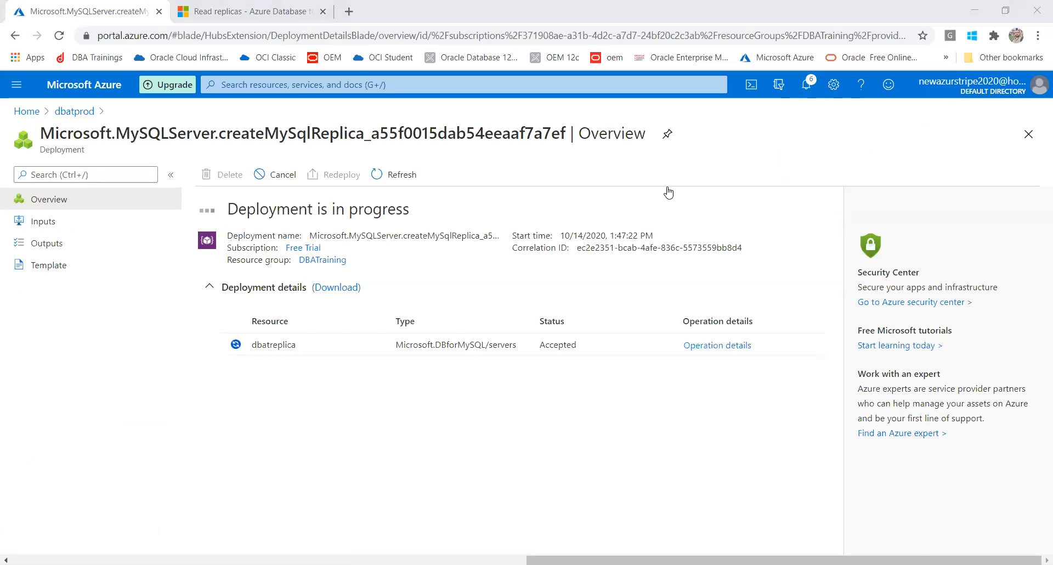
{"action": "key", "text": "alt+Tab"}
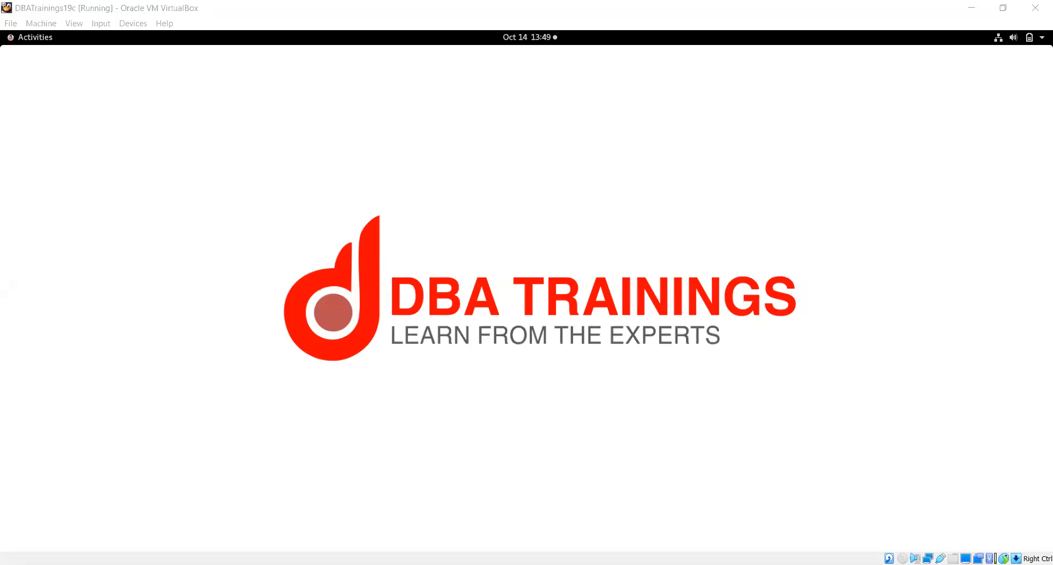
{"action": "key", "text": "alt+Tab"}
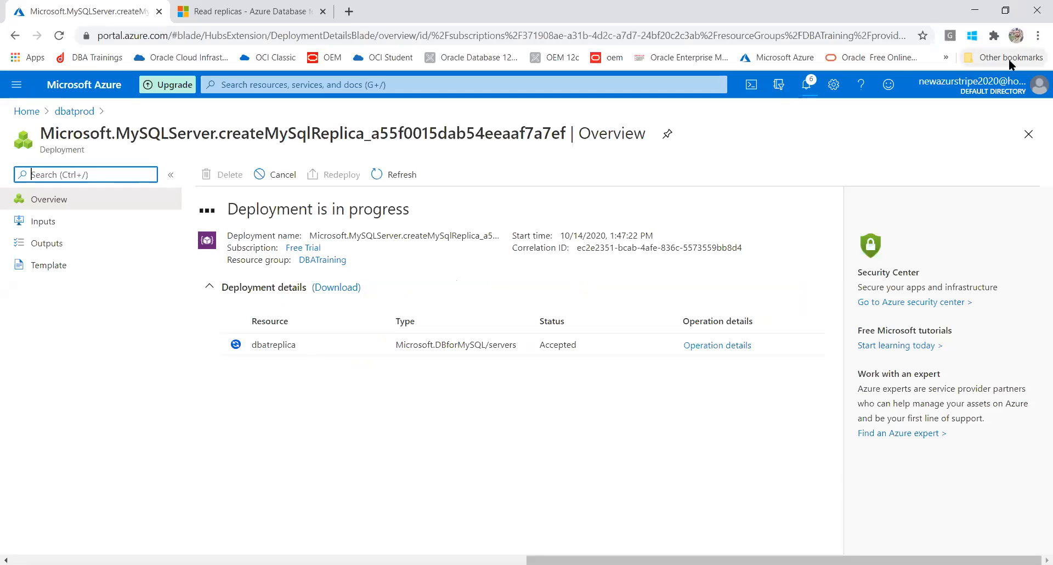
Close the read replicas documentation and review the overview of the deployed dbatreplica resource
{"action": "left_click", "coordinate": [323, 11]}
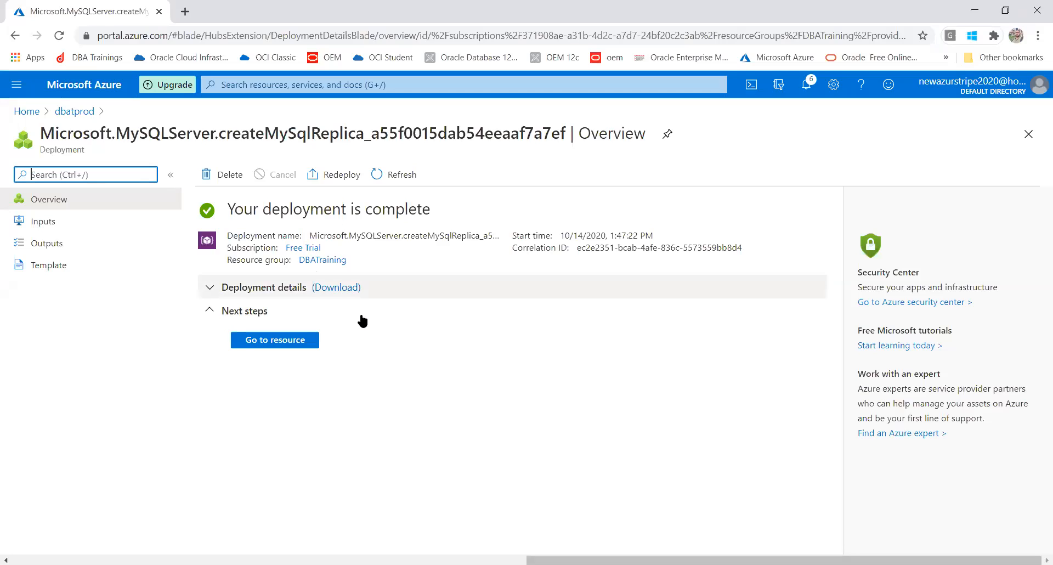
{"action": "left_click", "coordinate": [294, 342]}
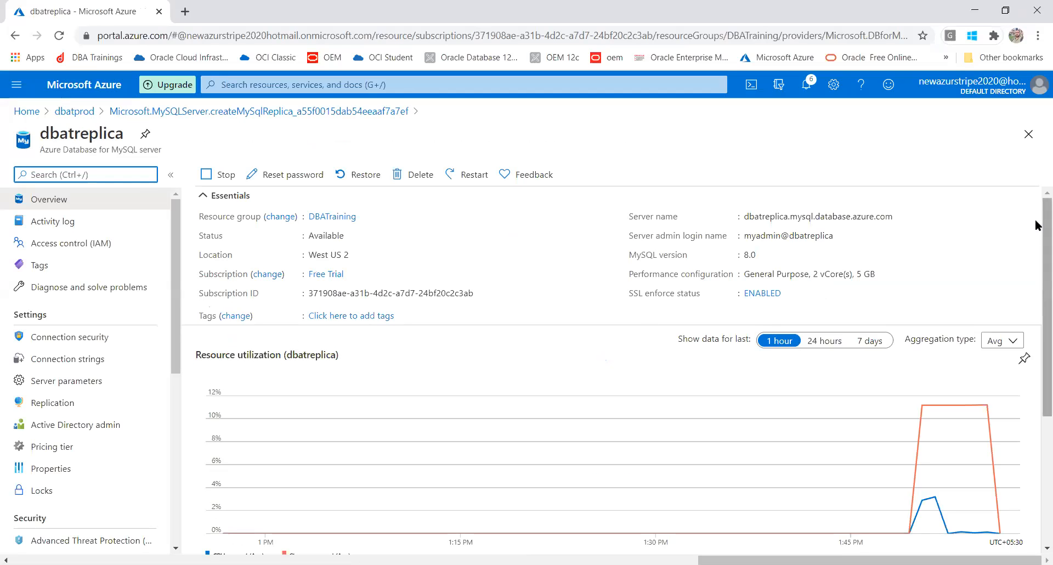
{"action": "scroll", "coordinate": [712, 338], "scroll_direction": "down", "scroll_amount": 4}
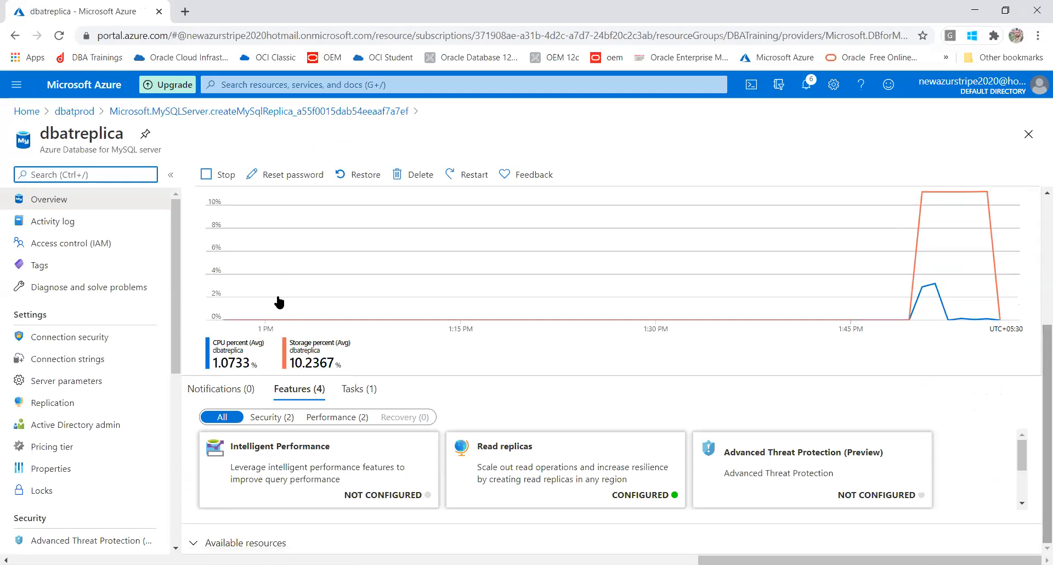
Check the master and replica listed in dbatreplica's replication settings and open its connection strings
{"action": "left_click", "coordinate": [50, 405]}
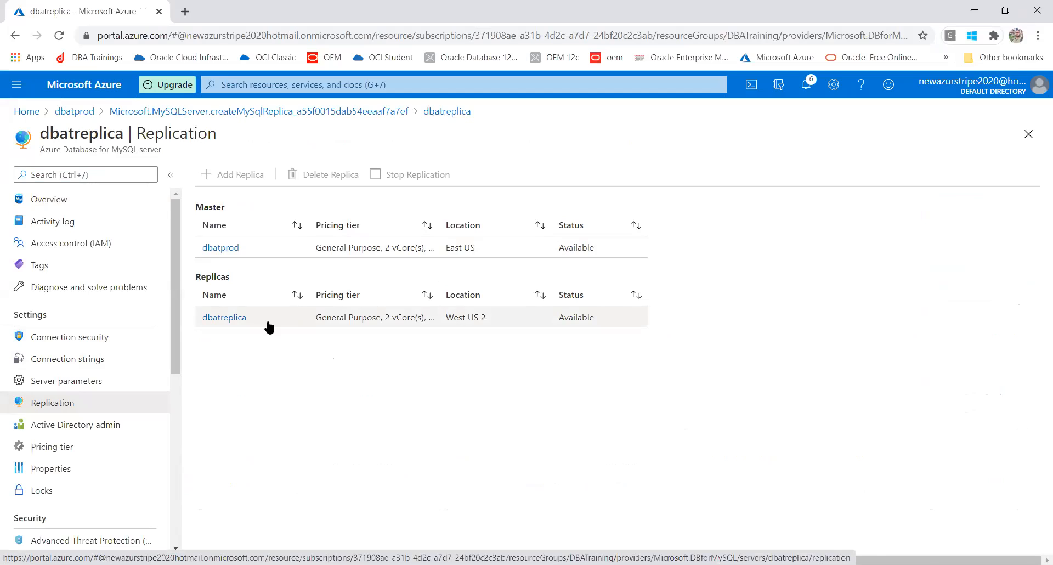
{"action": "left_click", "coordinate": [97, 359]}
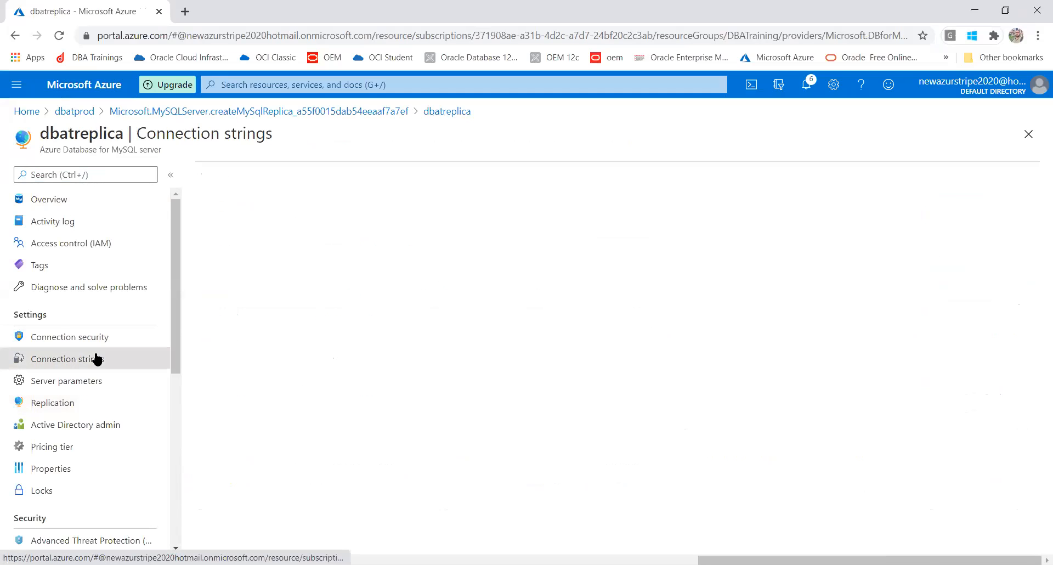
Review dbatreplica's connection security and replication settings, and check the replication settings of its master dbatprod
{"action": "left_click", "coordinate": [86, 338]}
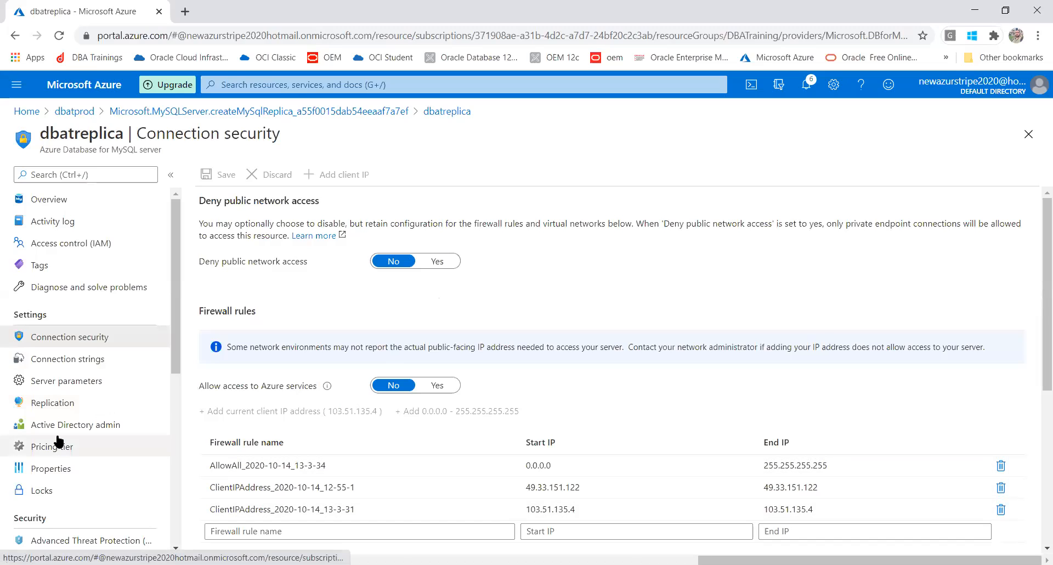
{"action": "left_click", "coordinate": [53, 411]}
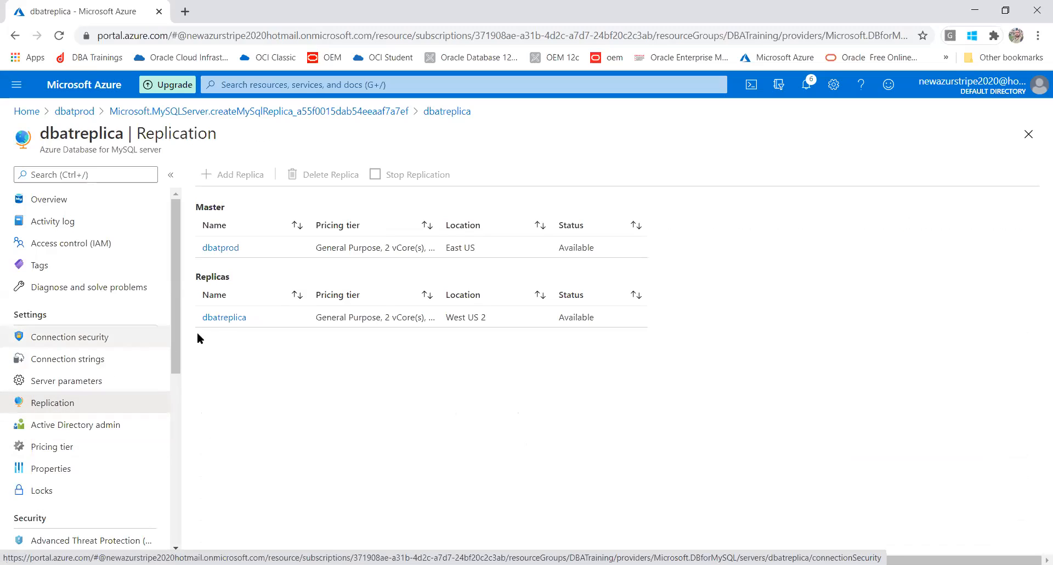
{"action": "left_click", "coordinate": [214, 256]}
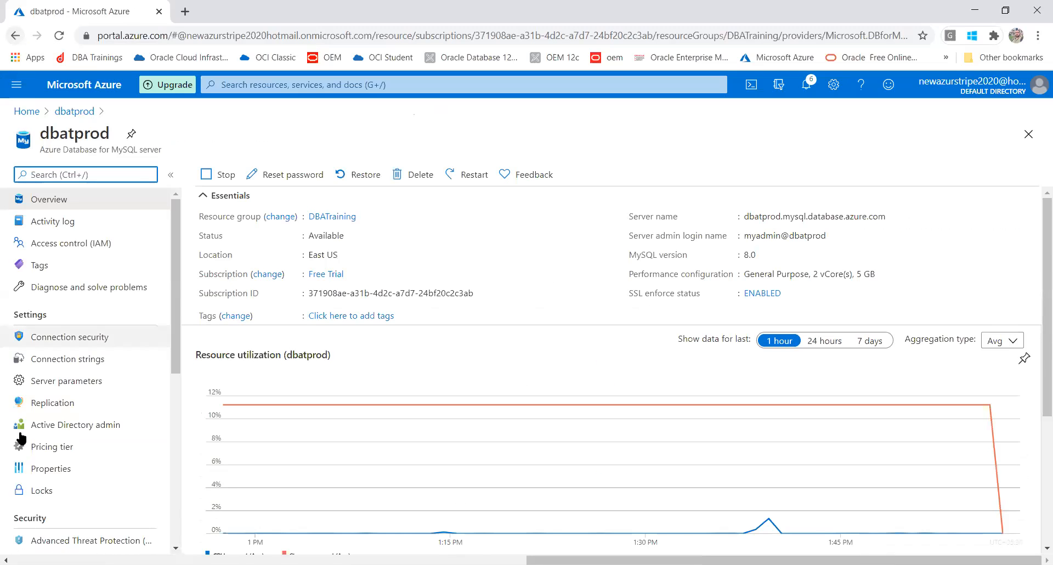
{"action": "left_click", "coordinate": [47, 406]}
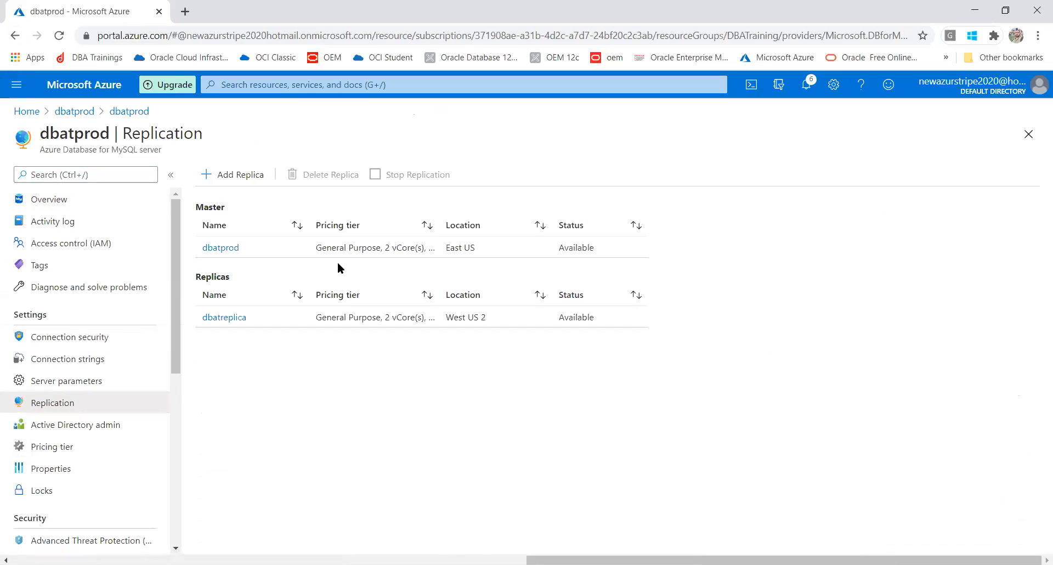
Open dbatreplica from dbatprod's replica list and copy its server name and server admin login name
{"action": "left_click", "coordinate": [238, 315]}
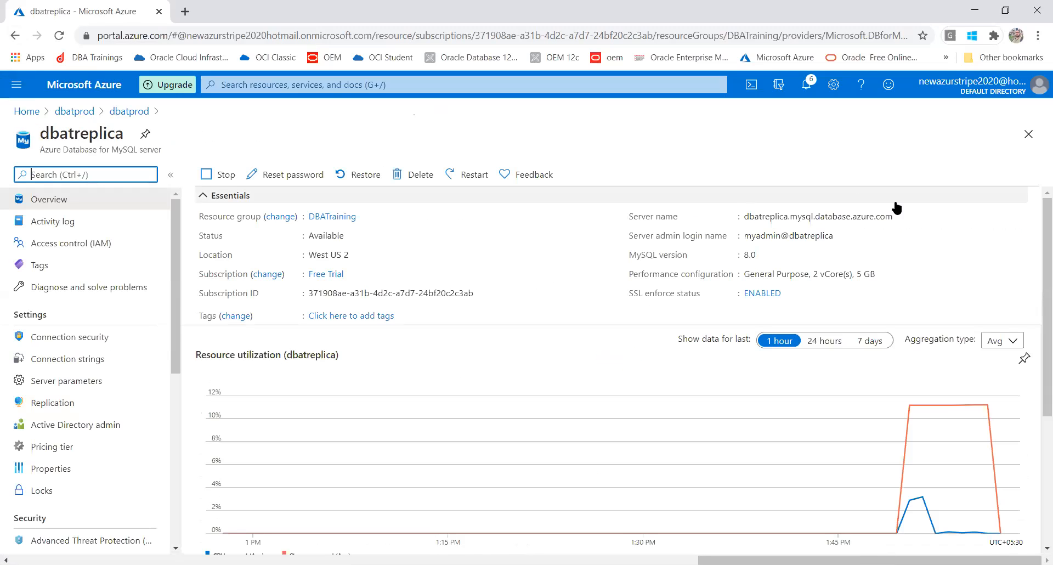
{"action": "left_click", "coordinate": [900, 217]}
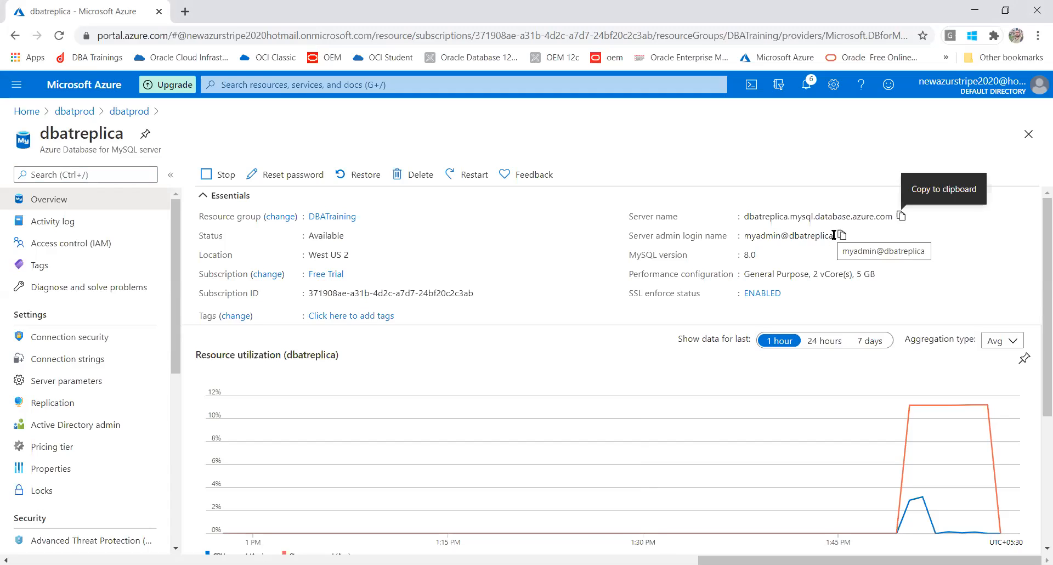
{"action": "left_click", "coordinate": [841, 236]}
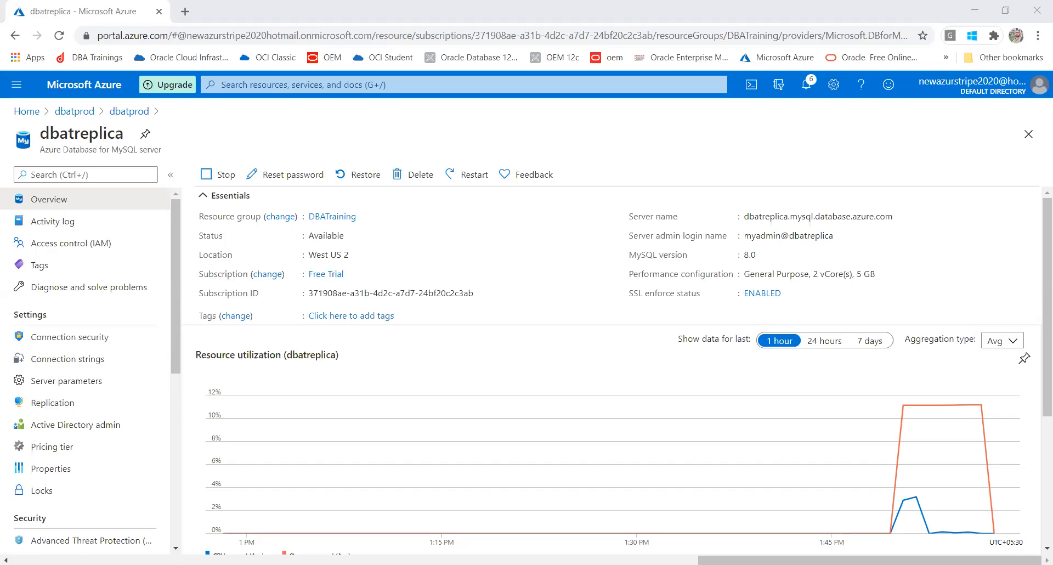
Switch to MySQL Workbench and run the show databases query on the MySQL_Prod connection
{"action": "key", "text": "alt+Tab"}
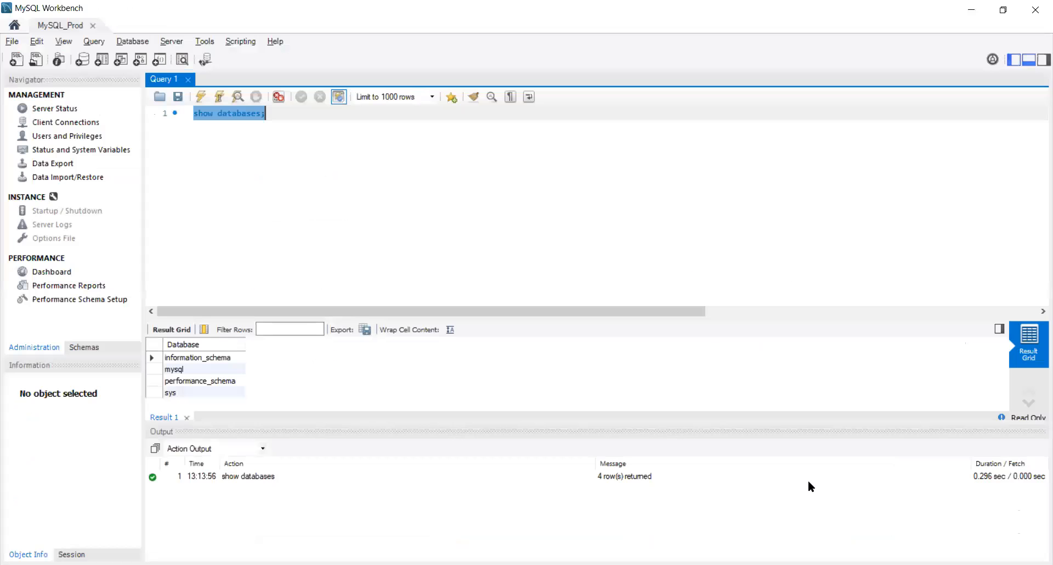
{"action": "left_click", "coordinate": [201, 97]}
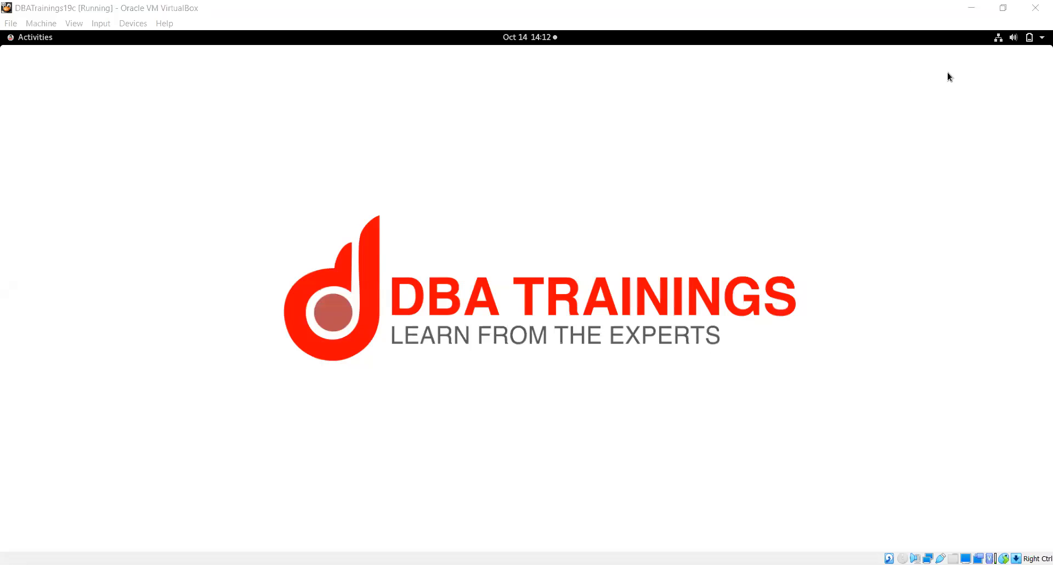
Open a terminal in the DBATrainings19c virtual machine, enlarge its text and move its window to the desktop's left edge
{"action": "left_click", "coordinate": [24, 42]}
{"action": "left_click", "coordinate": [26, 379]}
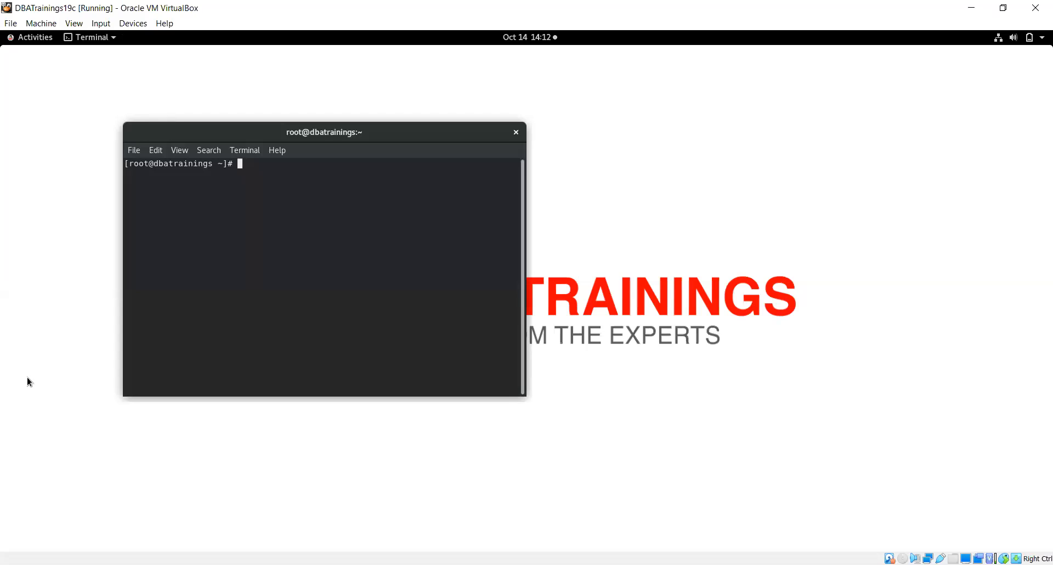
{"action": "key", "text": "ctrl+plus"}
{"action": "key", "text": "ctrl+plus"}
{"action": "key", "text": "ctrl+plus"}
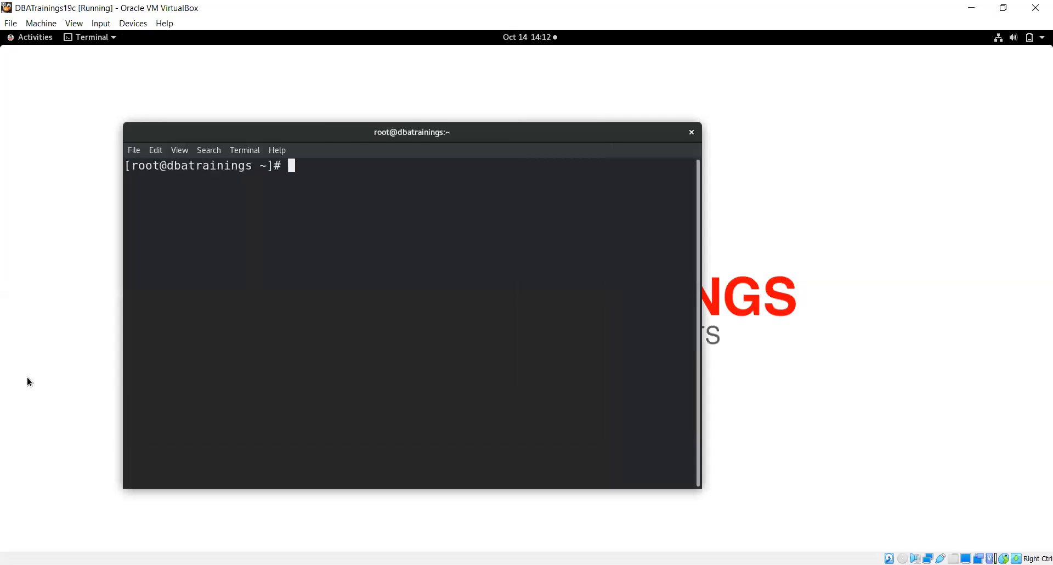
{"action": "key", "text": "ctrl+plus"}
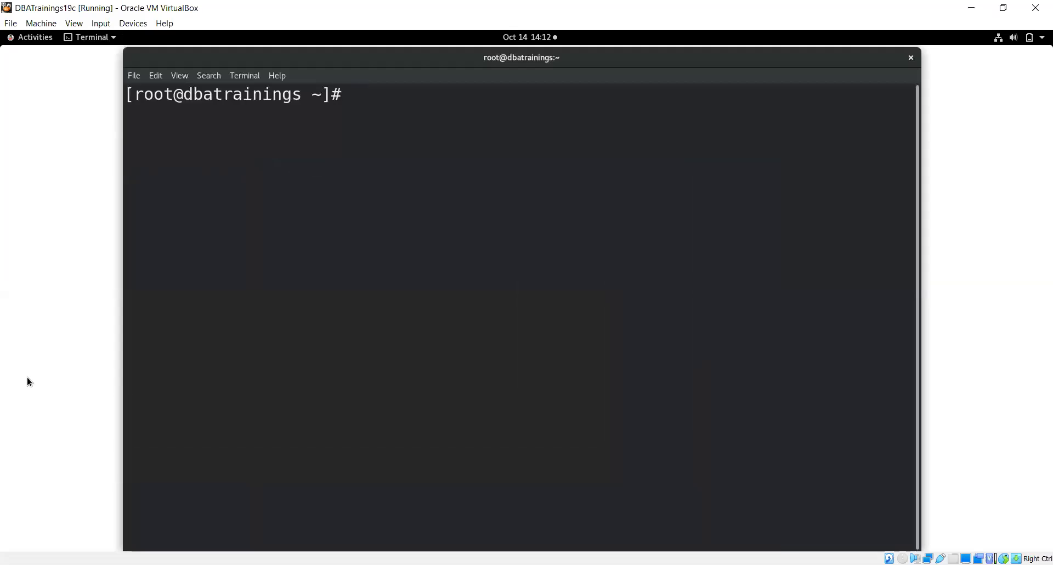
{"action": "left_click_drag", "start_coordinate": [397, 65], "coordinate": [274, 63]}
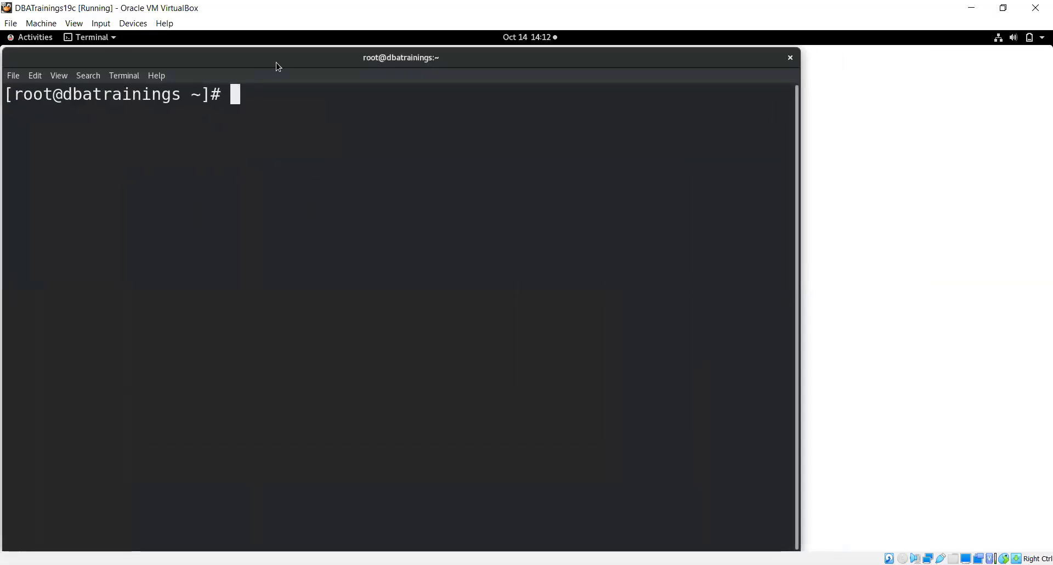
Open a second terminal window and enlarge its text by four zoom levels
{"action": "left_click", "coordinate": [108, 38]}
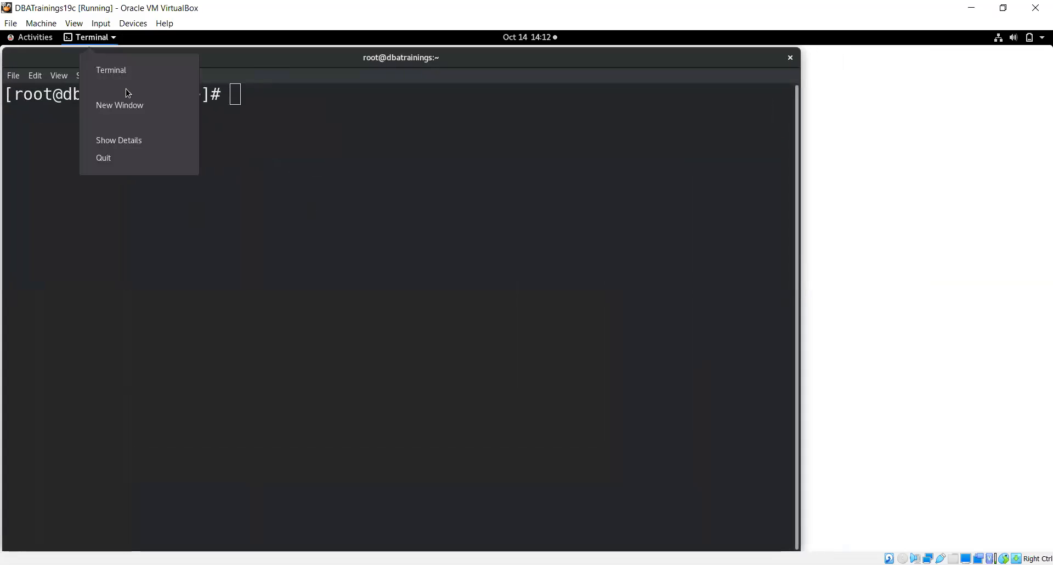
{"action": "left_click", "coordinate": [130, 105]}
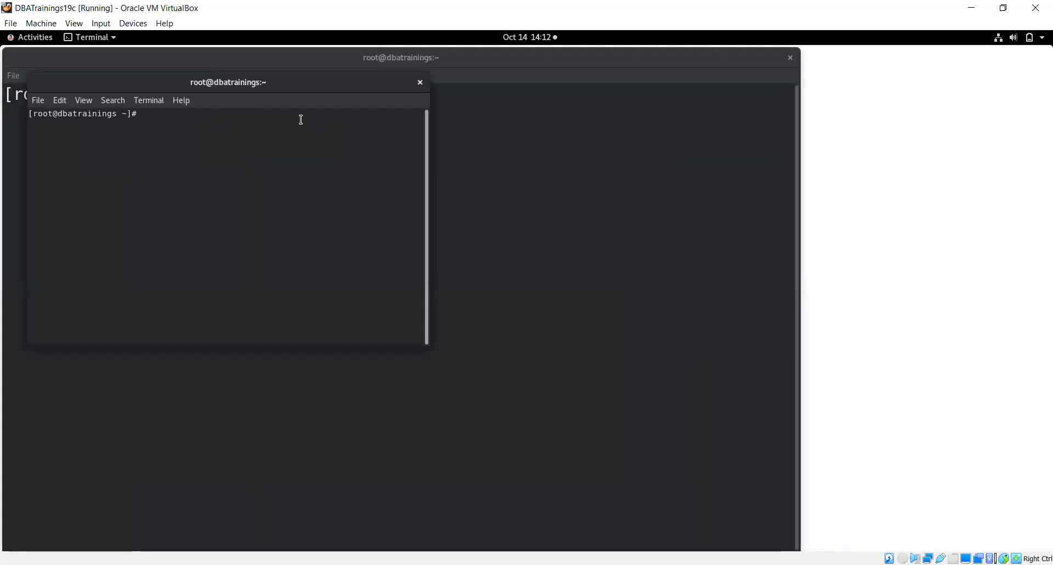
{"action": "key", "text": "ctrl+plus"}
{"action": "key", "text": "ctrl+plus"}
{"action": "key", "text": "ctrl+plus"}
{"action": "key", "text": "ctrl+plus"}
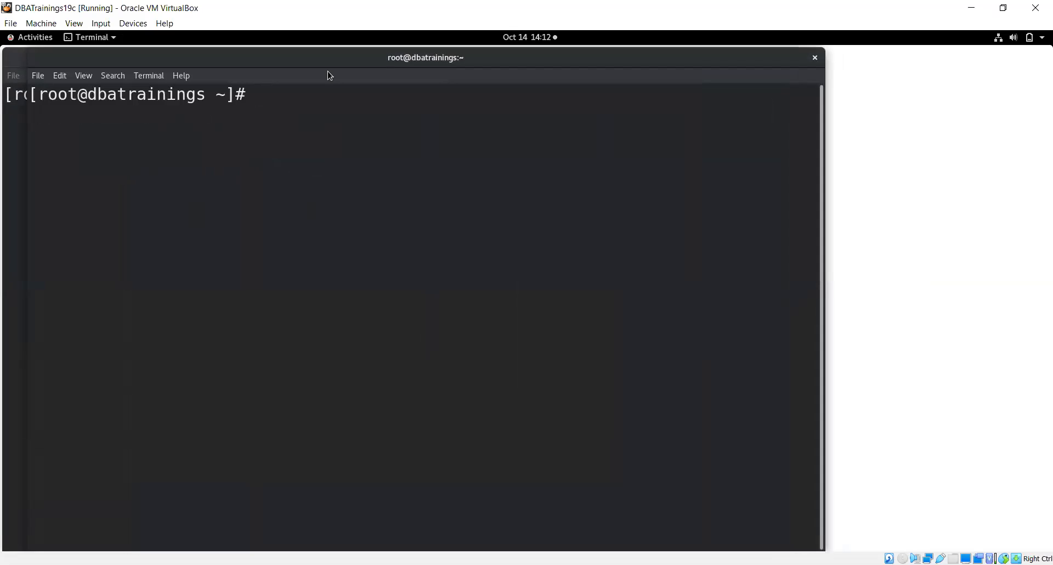
Reduce the second terminal's text by one zoom level and move its window to the right of the first terminal
{"action": "left_click_drag", "start_coordinate": [322, 61], "coordinate": [638, 166]}
{"action": "left_click_drag", "start_coordinate": [548, 138], "coordinate": [432, 134]}
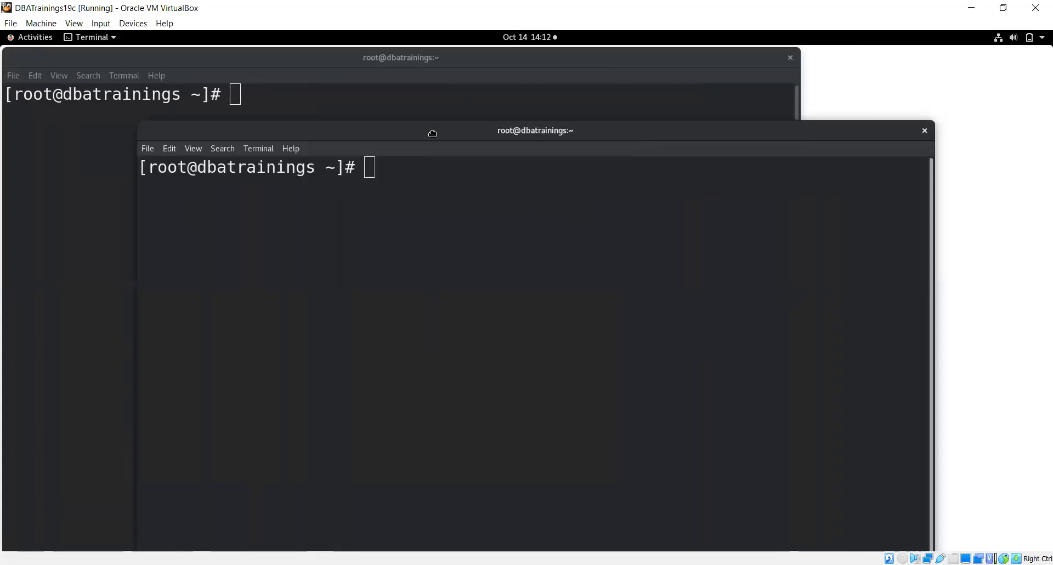
{"action": "left_click", "coordinate": [196, 150]}
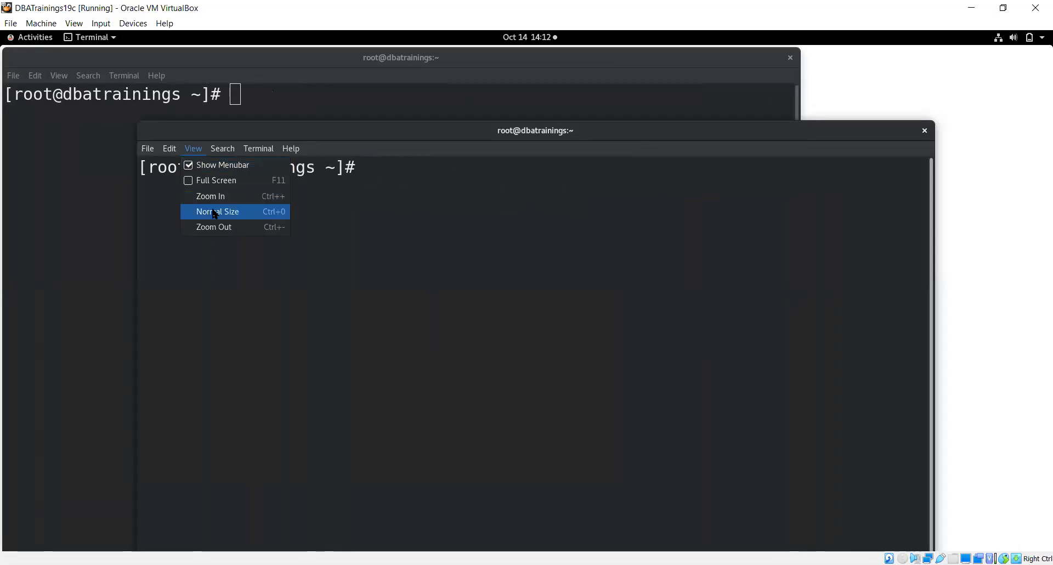
{"action": "left_click", "coordinate": [222, 228]}
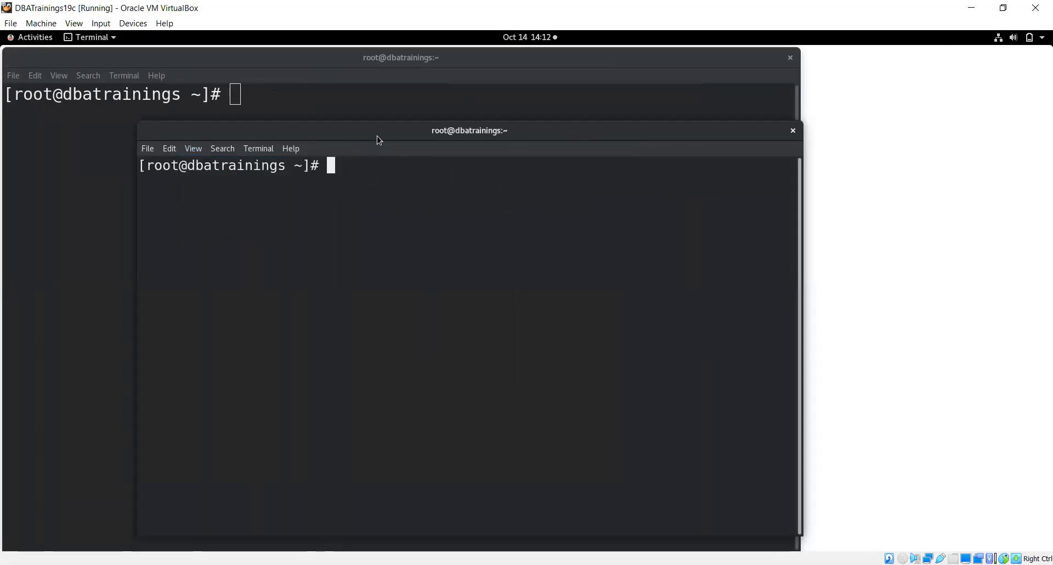
{"action": "left_click_drag", "start_coordinate": [376, 134], "coordinate": [737, 111]}
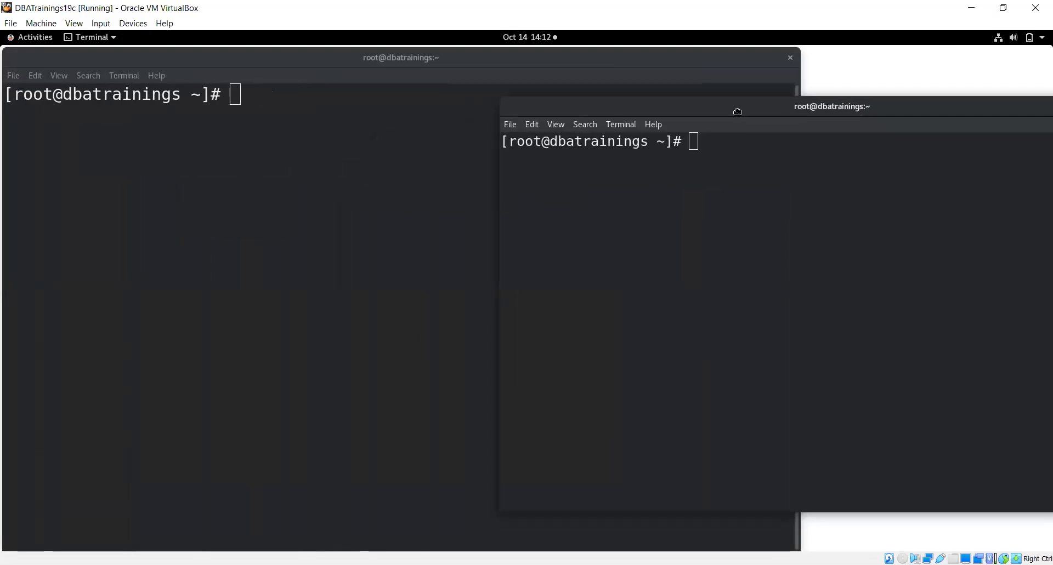
{"action": "left_click", "coordinate": [237, 187]}
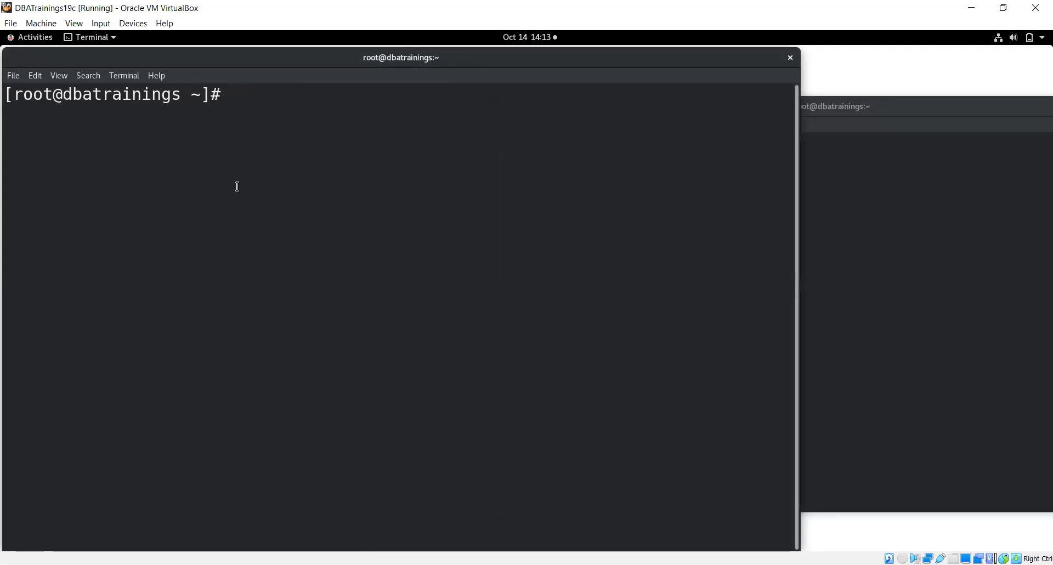
{"action": "type", "text": "clear screen"}
{"action": "key", "text": "Up"}
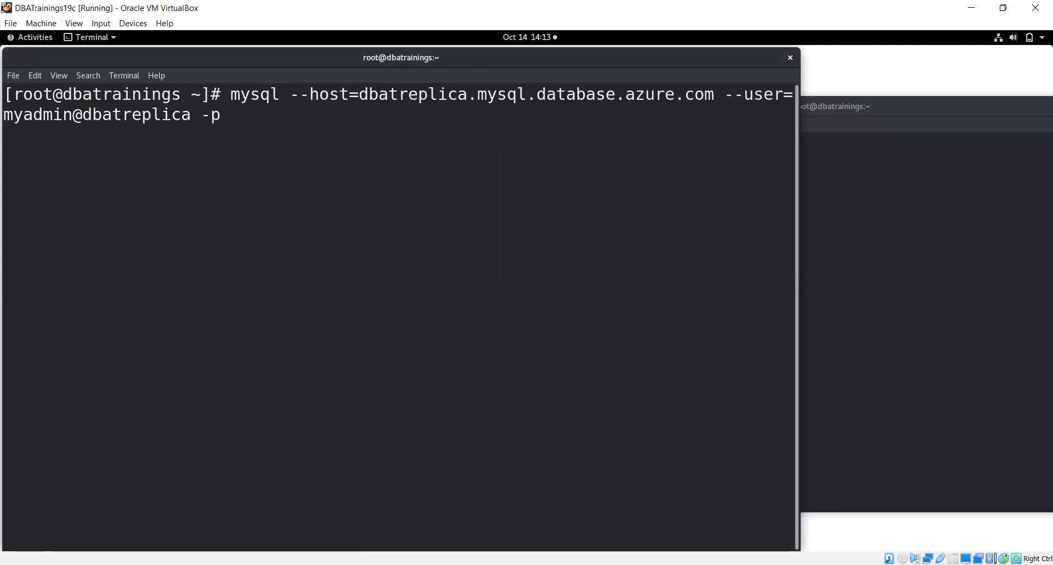
{"action": "key", "text": "Return"}
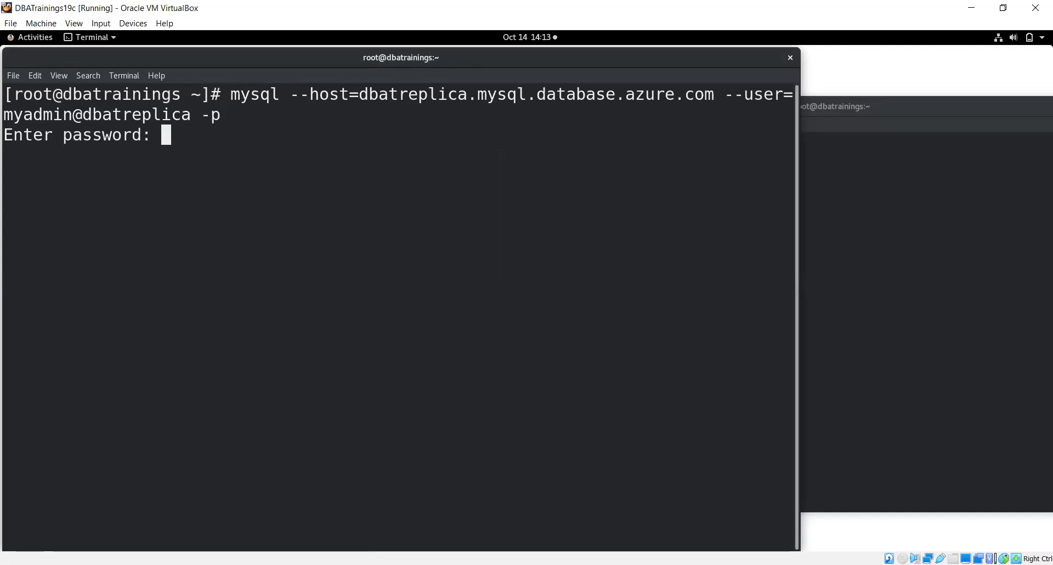
{"action": "key", "text": "Return"}
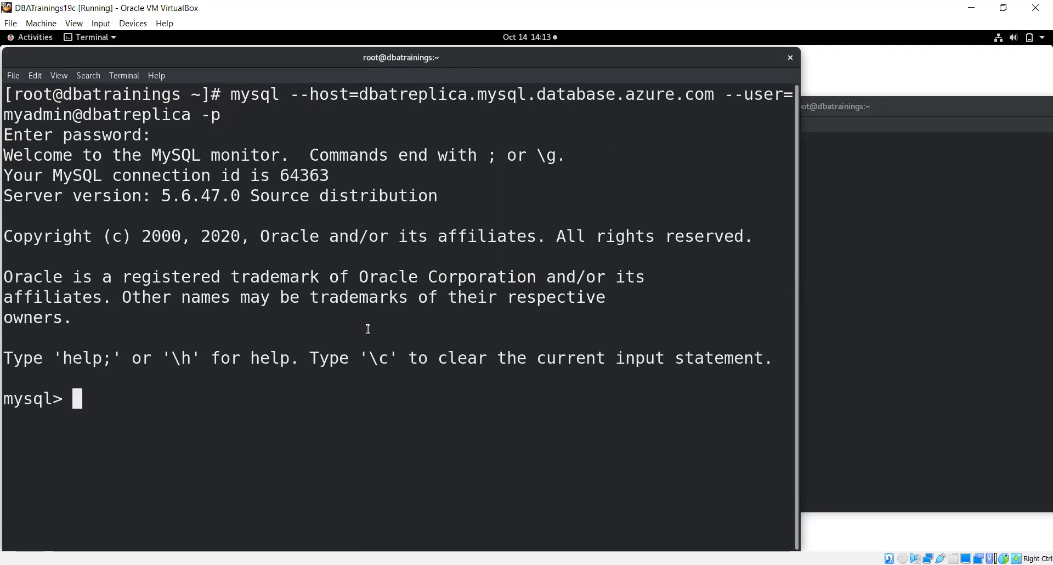
{"action": "type", "text": "\\q"}
{"action": "key", "text": "Return"}
{"action": "type", "text": "clear"}
{"action": "key", "text": "Return"}
In the first terminal, connect the mysql client to dbatprod.mysql.database.azure.com as myadmin@dbatprod and enter the account password
{"action": "type", "text": "clear screen"}
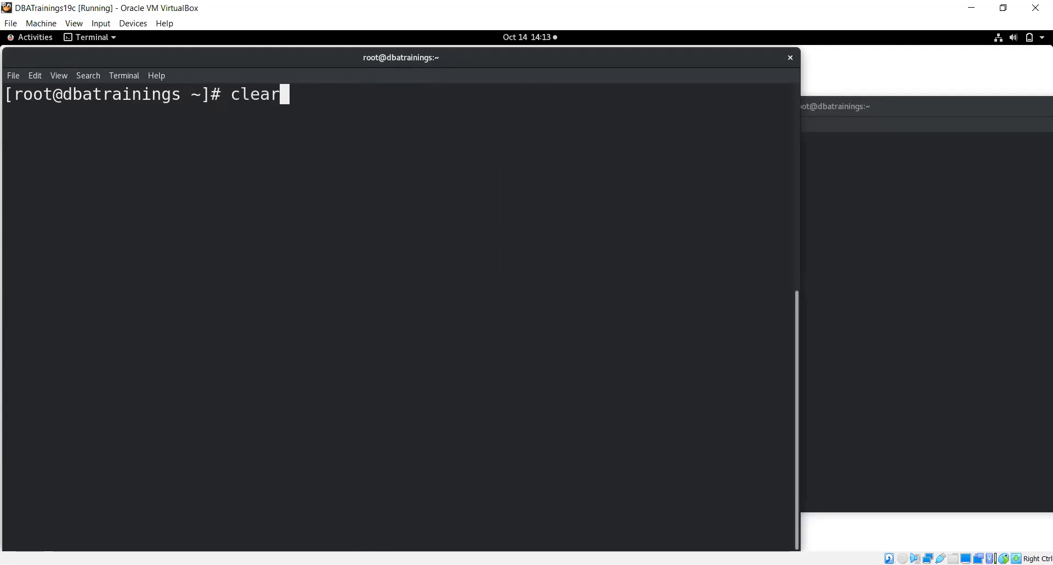
{"action": "key", "text": "Up"}
{"action": "key", "text": "Up"}
{"action": "key", "text": "Up"}
{"action": "key", "text": "Up"}
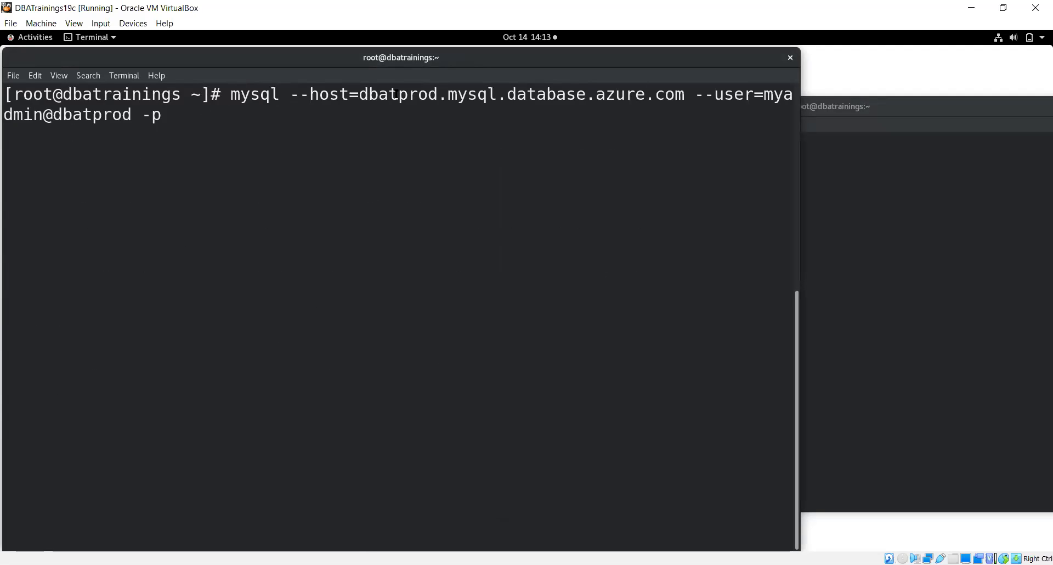
{"action": "left_click_drag", "start_coordinate": [368, 94], "coordinate": [439, 91]}
{"action": "left_click", "coordinate": [301, 148]}
{"action": "key", "text": "Return"}
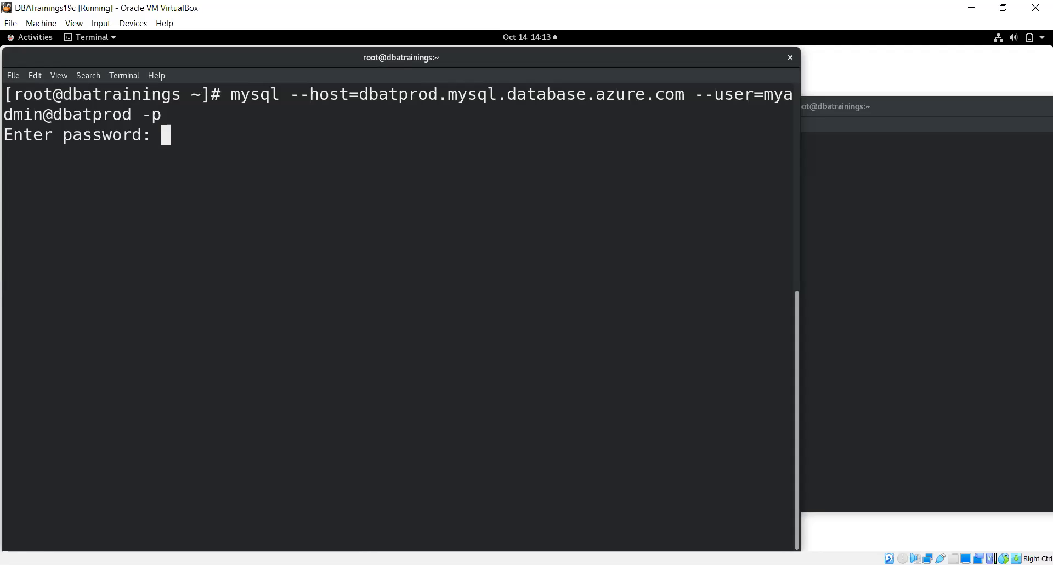
{"action": "key", "text": "Return"}
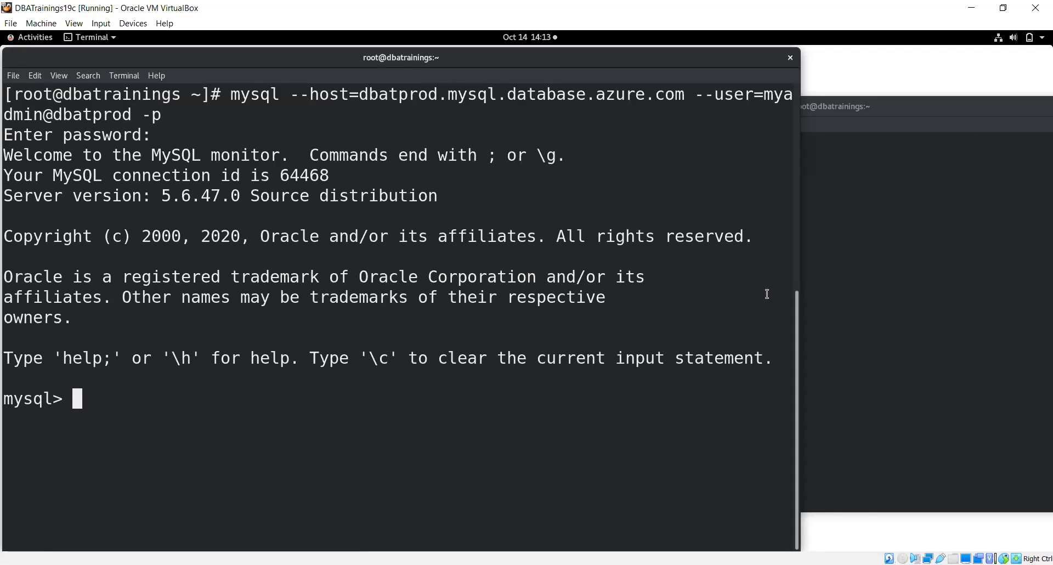
In the second terminal, connect the mysql client to dbatreplica.mysql.database.azure.com as myadmin@dbatreplica and enter the account password
{"action": "left_click", "coordinate": [892, 272]}
{"action": "type", "text": "clear screen"}
{"action": "key", "text": "Return"}
{"action": "type", "text": "mysql --host=dbatreplica.mysql.database.azure.com --user=myadmin@dbatreplica -p"}
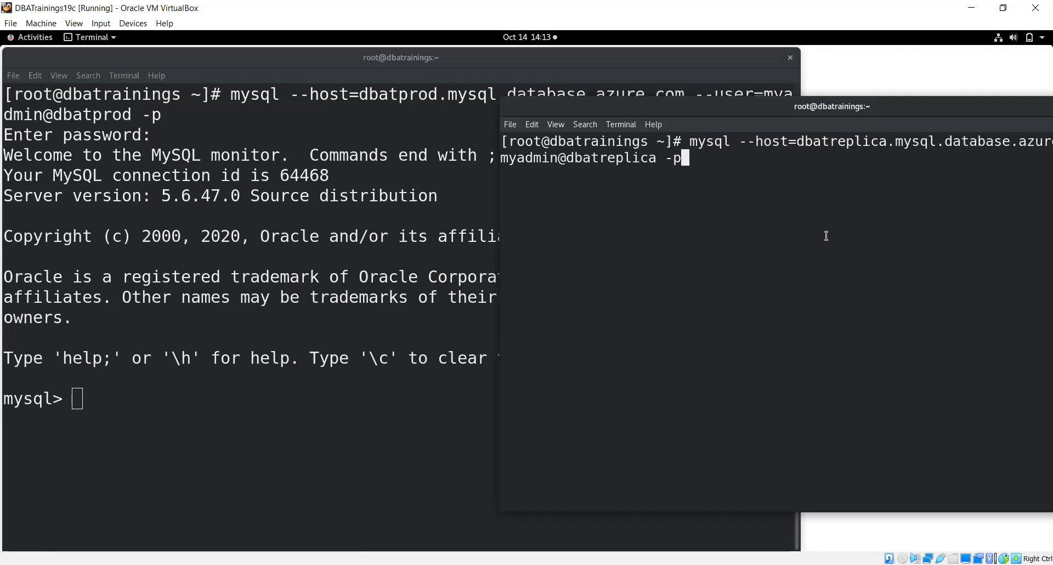
{"action": "key", "text": "Return"}
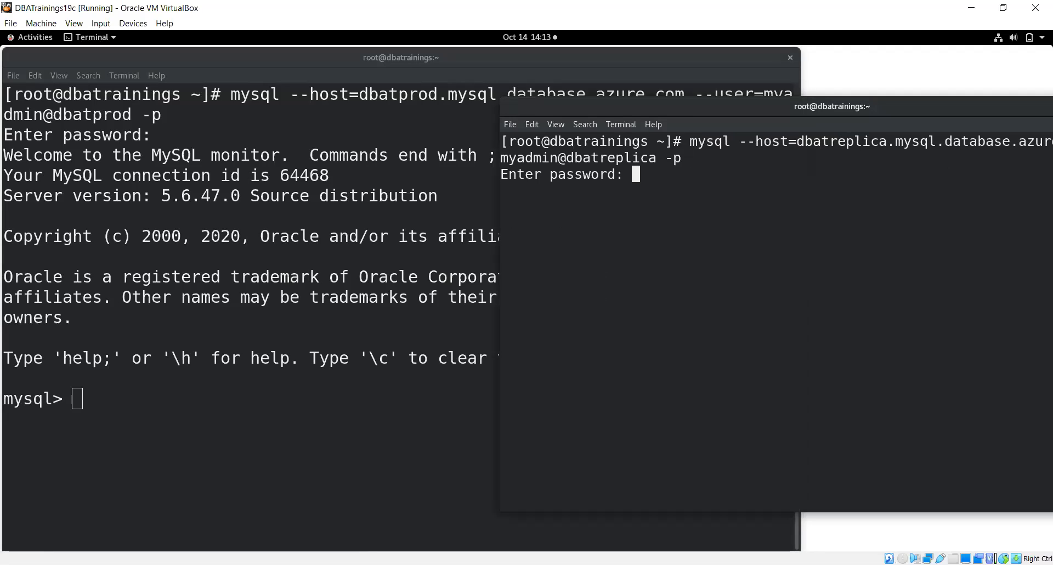
{"action": "key", "text": "Return"}
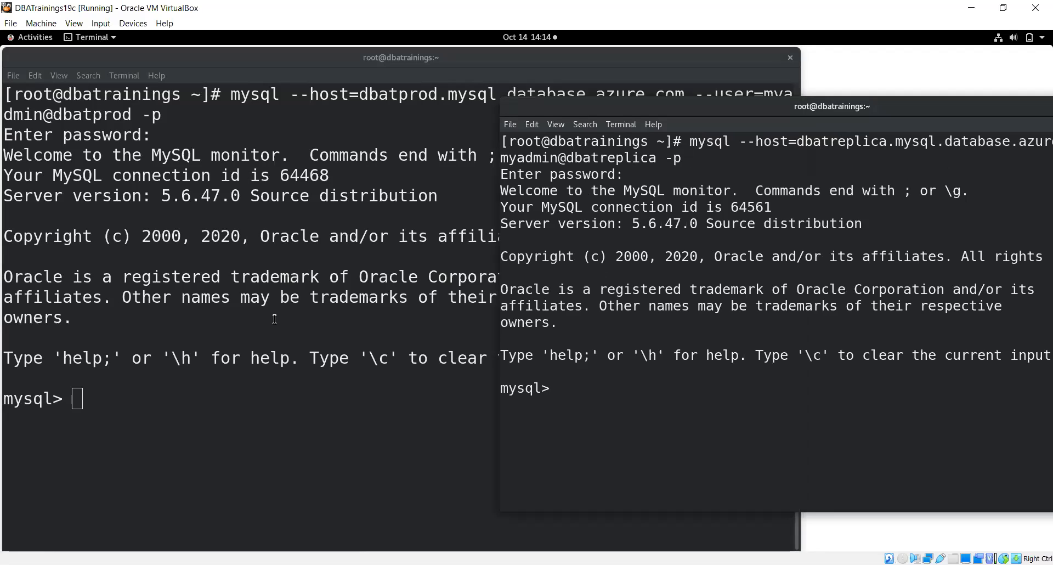
List the databases on the dbatprod server with show databases; in the first terminal
{"action": "left_click", "coordinate": [251, 418]}
{"action": "type", "text": "show database"}
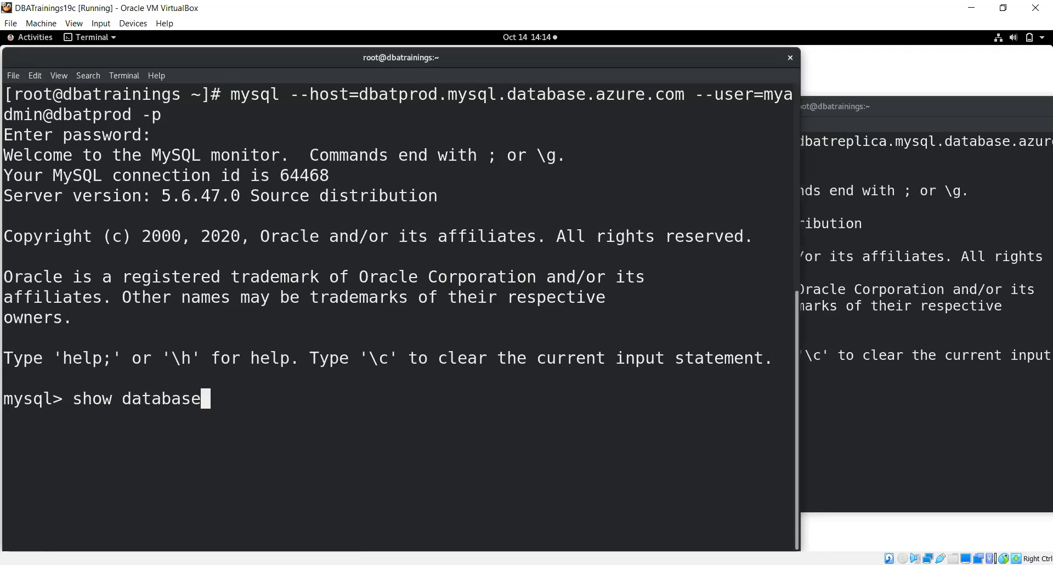
{"action": "type", "text": "s;"}
{"action": "key", "text": "Return"}
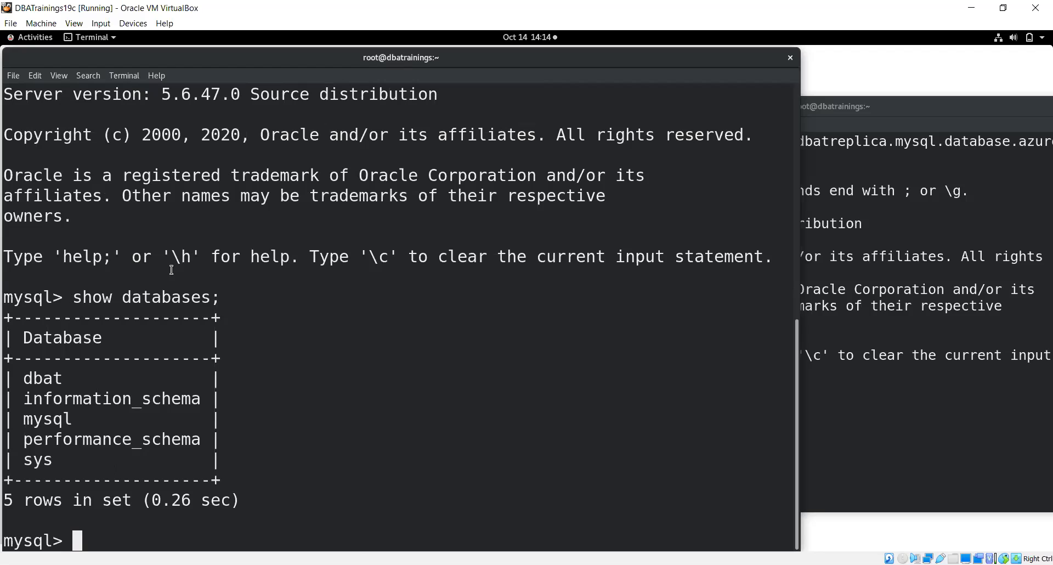
List the databases on the dbatreplica server with show databases; in the second terminal
{"action": "left_click", "coordinate": [939, 432]}
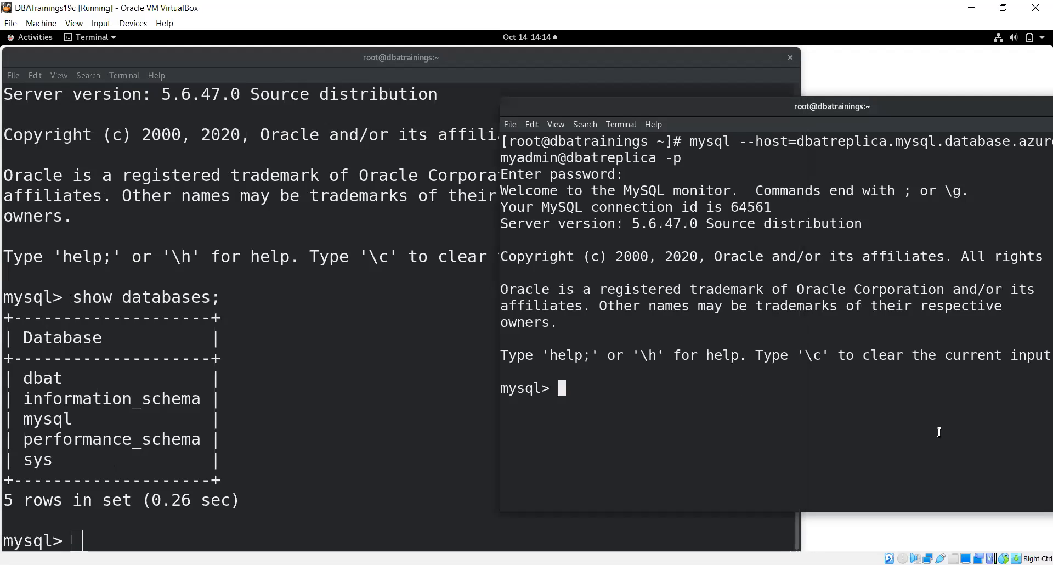
{"action": "type", "text": "show dat"}
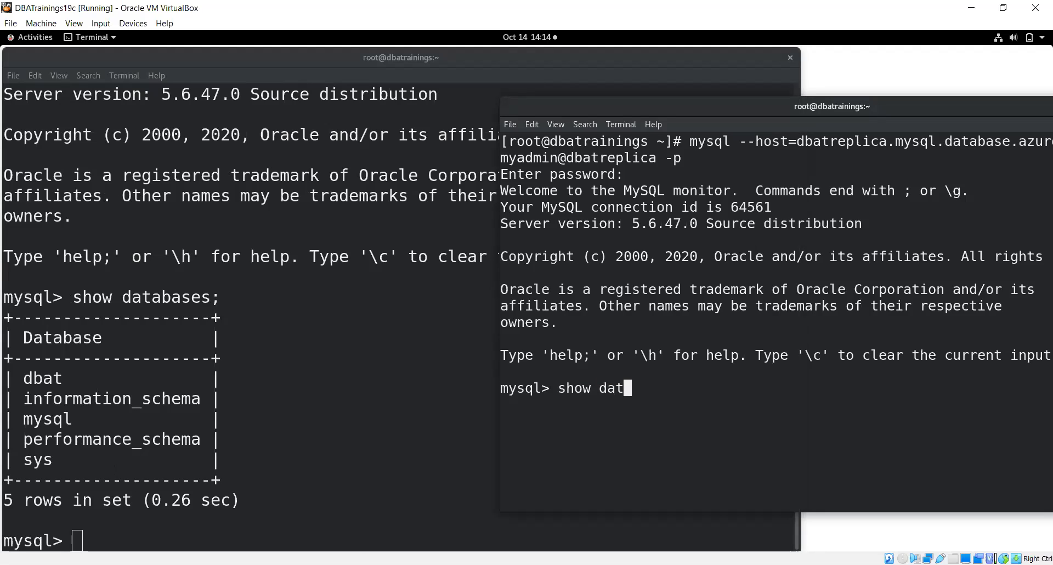
{"action": "type", "text": "abases;"}
{"action": "key", "text": "Return"}
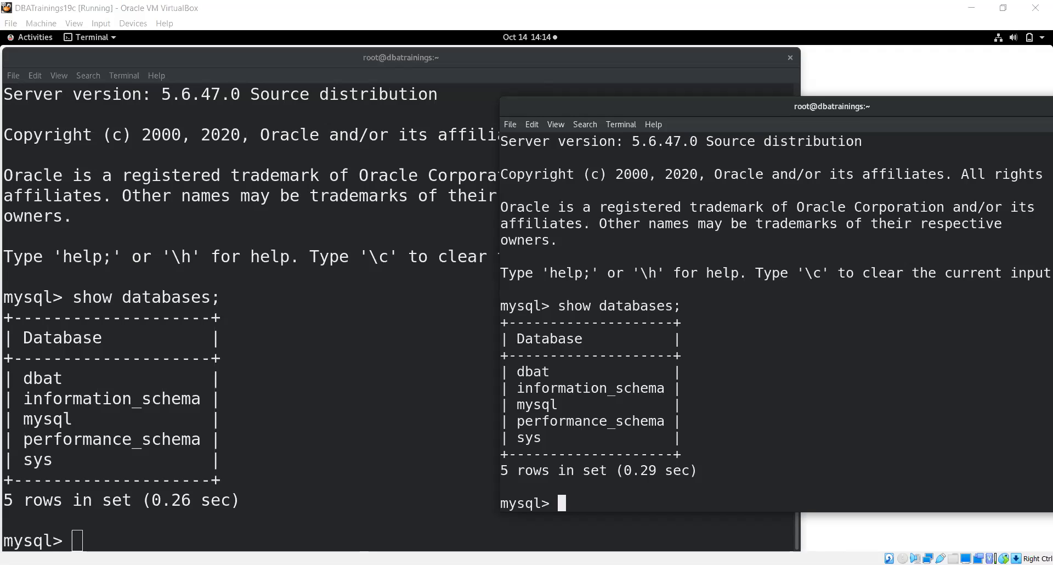
Query the replication status on the dbatreplica server with show slave status \G; in the second terminal
{"action": "left_click", "coordinate": [658, 528]}
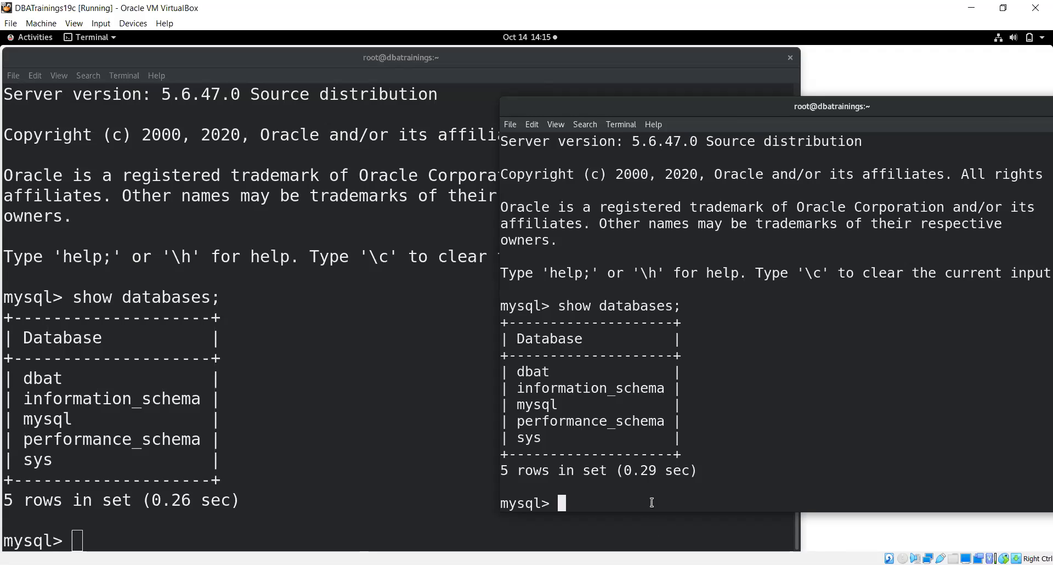
{"action": "type", "text": "show slave s"}
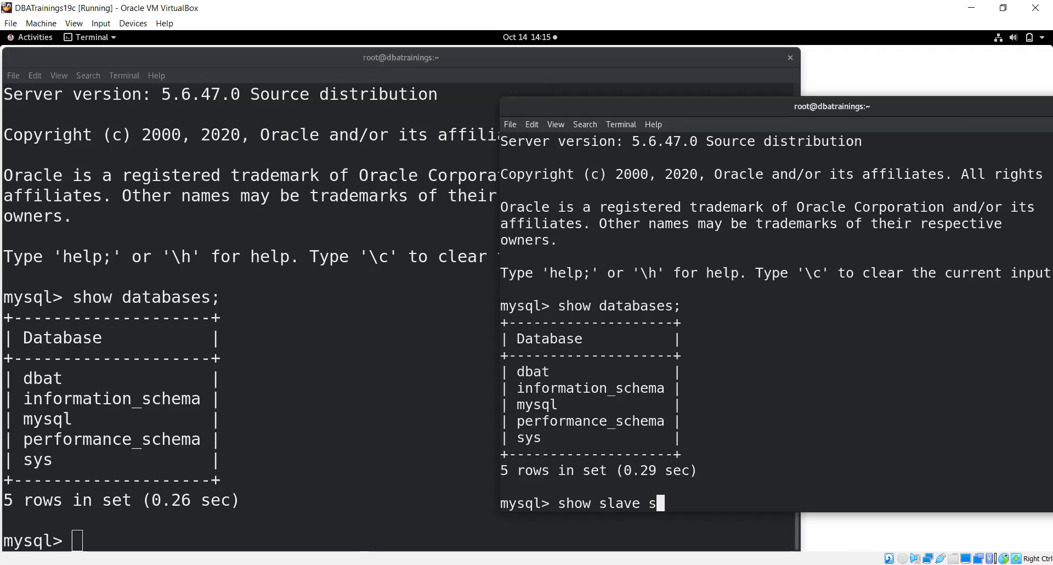
{"action": "type", "text": "tatus"}
{"action": "left_click", "coordinate": [724, 482]}
{"action": "type", "text": "\\G;"}
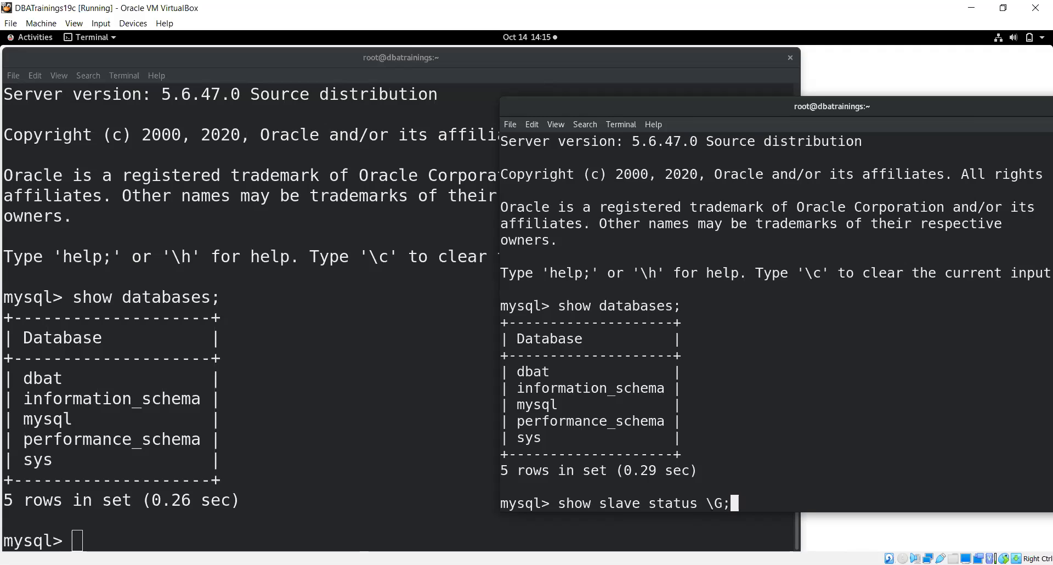
{"action": "key", "text": "Return"}
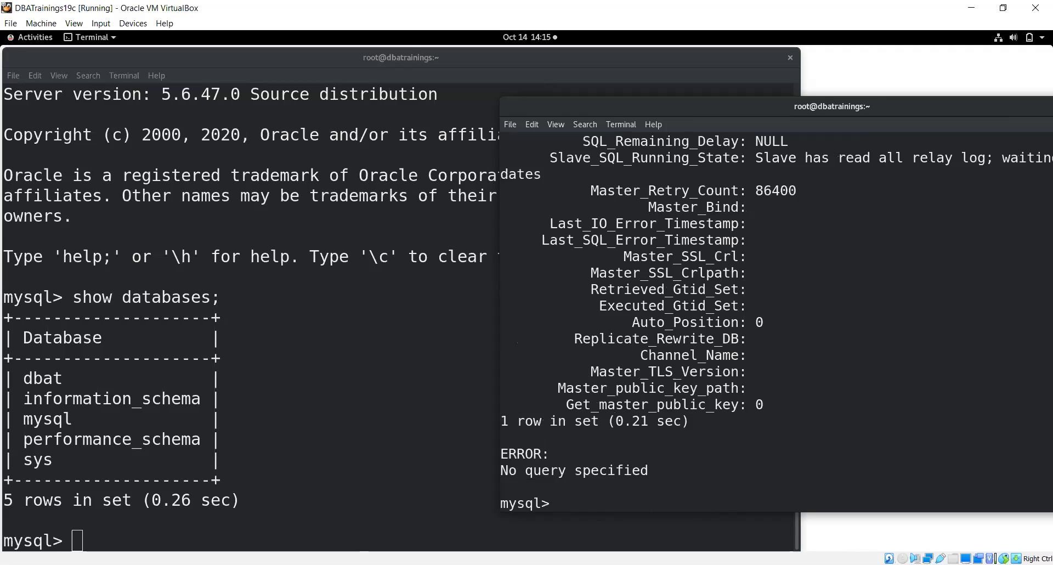
Maximize the replica terminal and examine the slave IO state, master host, master log file and read position in the status output
{"action": "double_click", "coordinate": [809, 109]}
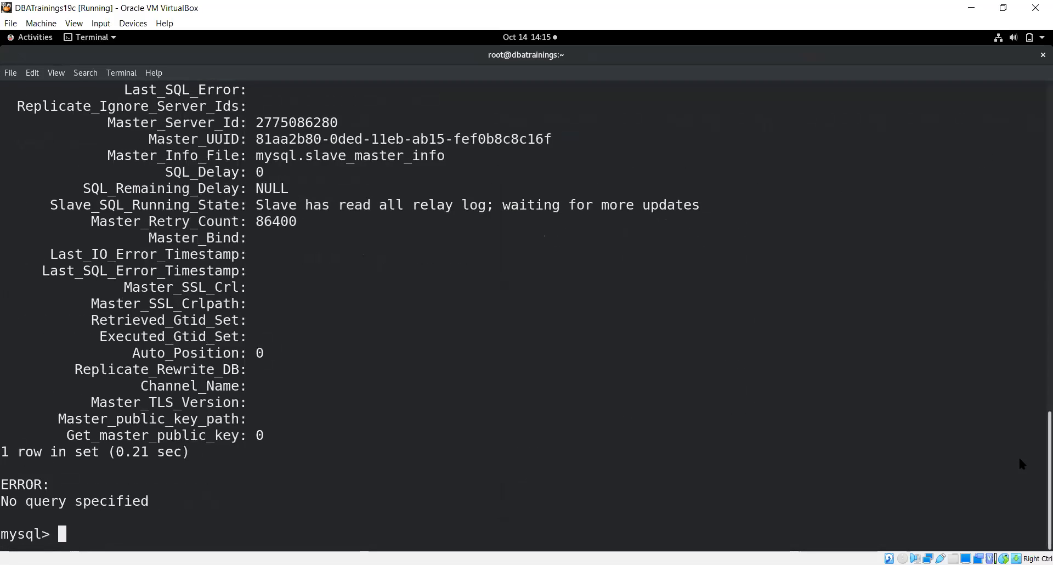
{"action": "scroll", "coordinate": [1019, 415], "scroll_direction": "up", "scroll_amount": 10}
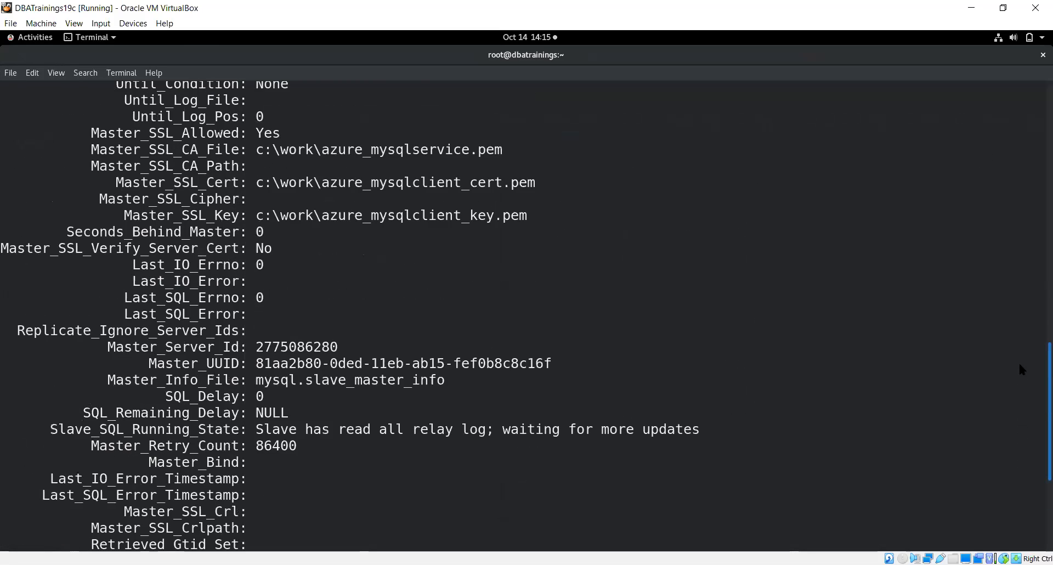
{"action": "scroll", "coordinate": [1021, 271], "scroll_direction": "up", "scroll_amount": 4}
{"action": "scroll", "coordinate": [1022, 257], "scroll_direction": "down", "scroll_amount": 1}
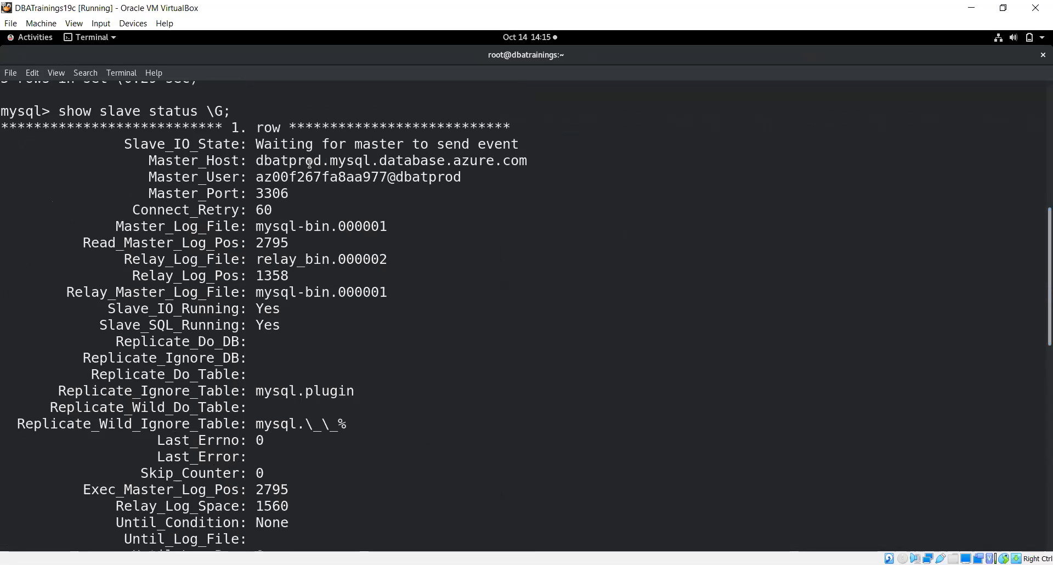
{"action": "left_click_drag", "start_coordinate": [266, 142], "coordinate": [515, 145]}
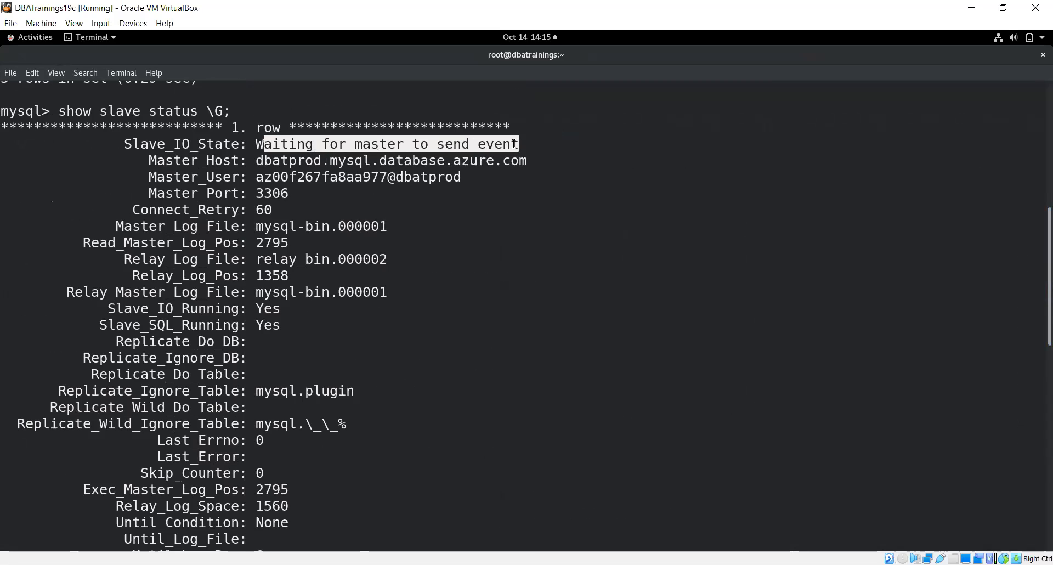
{"action": "left_click", "coordinate": [252, 159]}
{"action": "left_click_drag", "start_coordinate": [256, 160], "coordinate": [500, 162]}
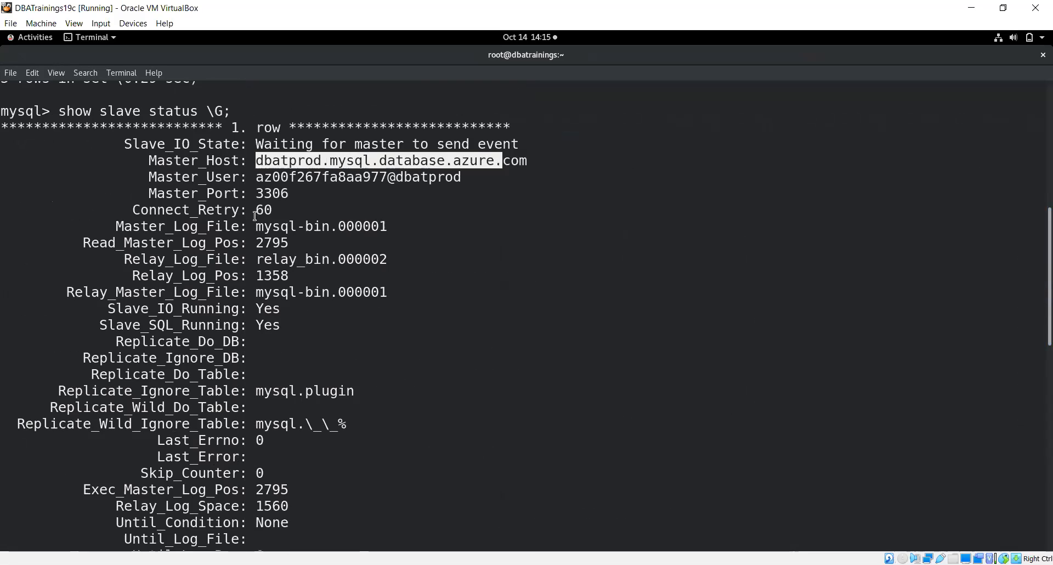
{"action": "left_click_drag", "start_coordinate": [256, 226], "coordinate": [362, 227]}
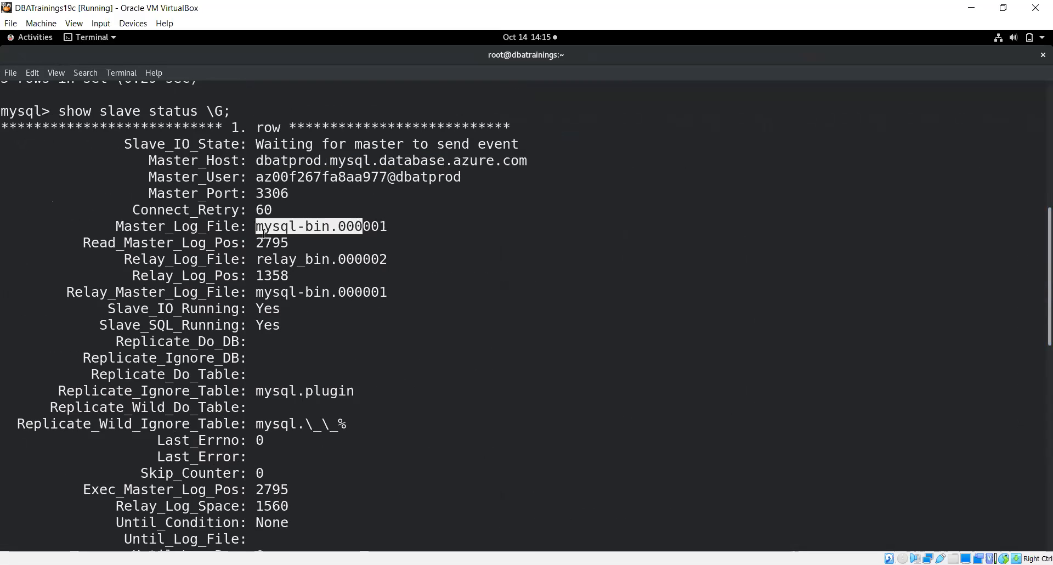
{"action": "left_click_drag", "start_coordinate": [264, 243], "coordinate": [296, 244]}
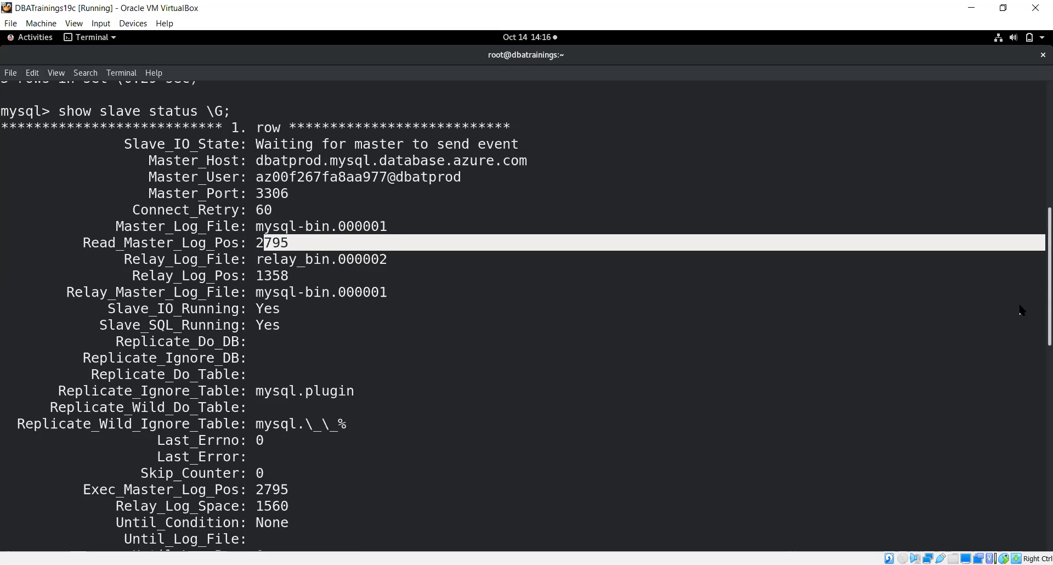
Examine the remaining replication status fields down to the slave SQL running state, and restore the replica terminal to its windowed size
{"action": "scroll", "coordinate": [1021, 315], "scroll_direction": "down", "scroll_amount": 3}
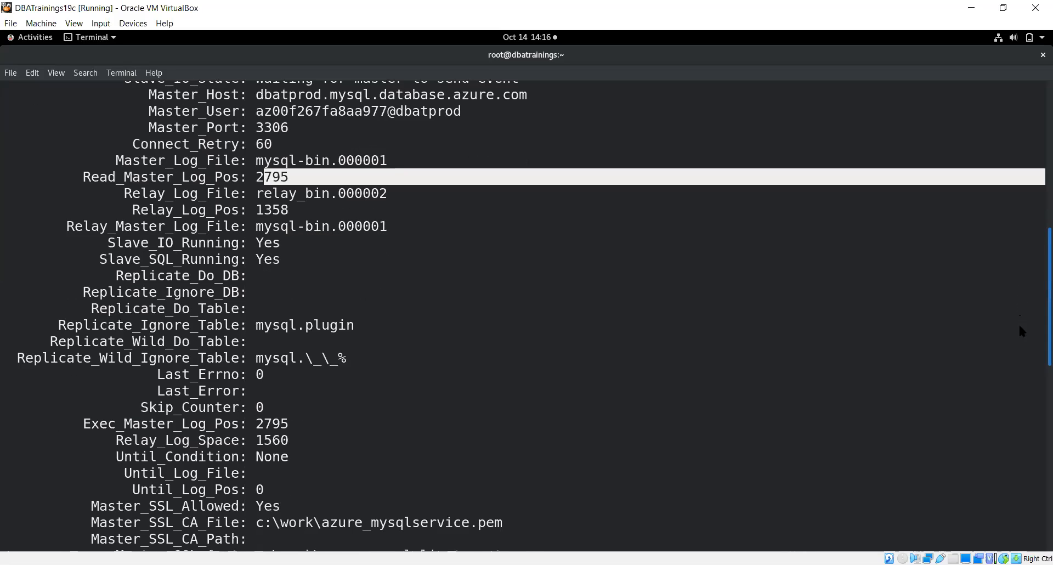
{"action": "scroll", "coordinate": [1018, 329], "scroll_direction": "down", "scroll_amount": 3}
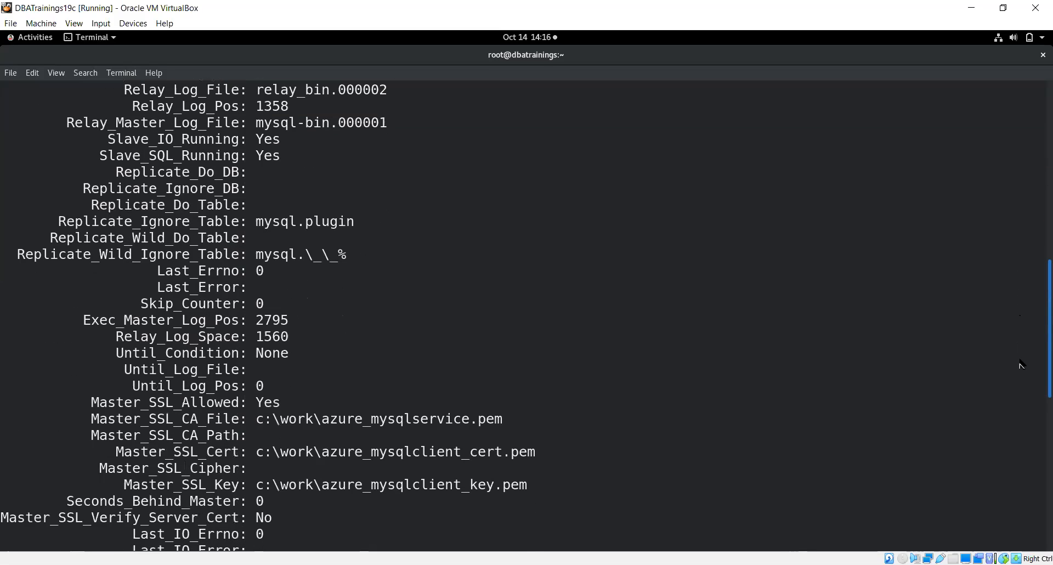
{"action": "scroll", "coordinate": [1020, 367], "scroll_direction": "down", "scroll_amount": 4}
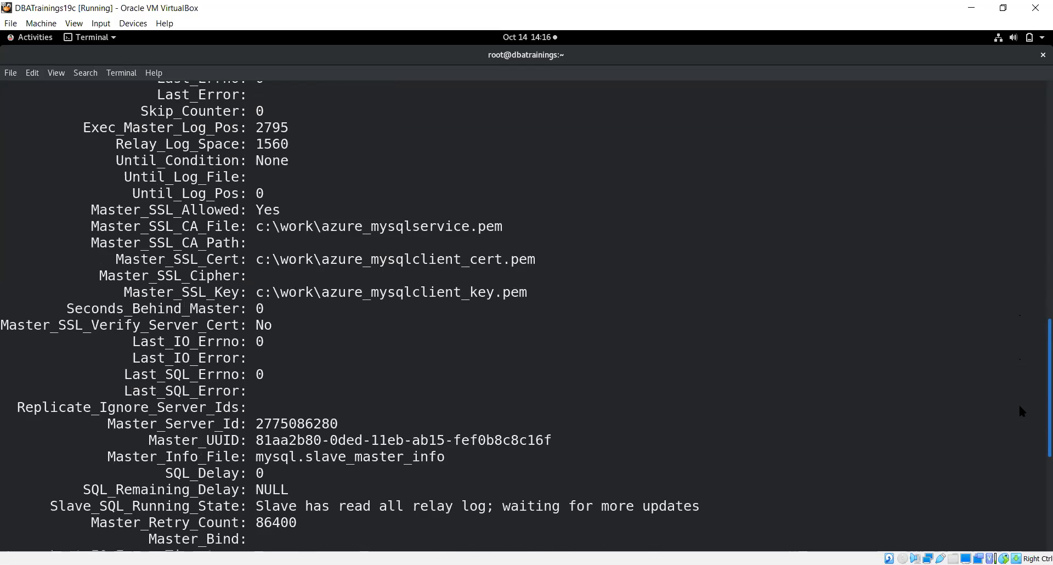
{"action": "scroll", "coordinate": [1020, 415], "scroll_direction": "down", "scroll_amount": 2}
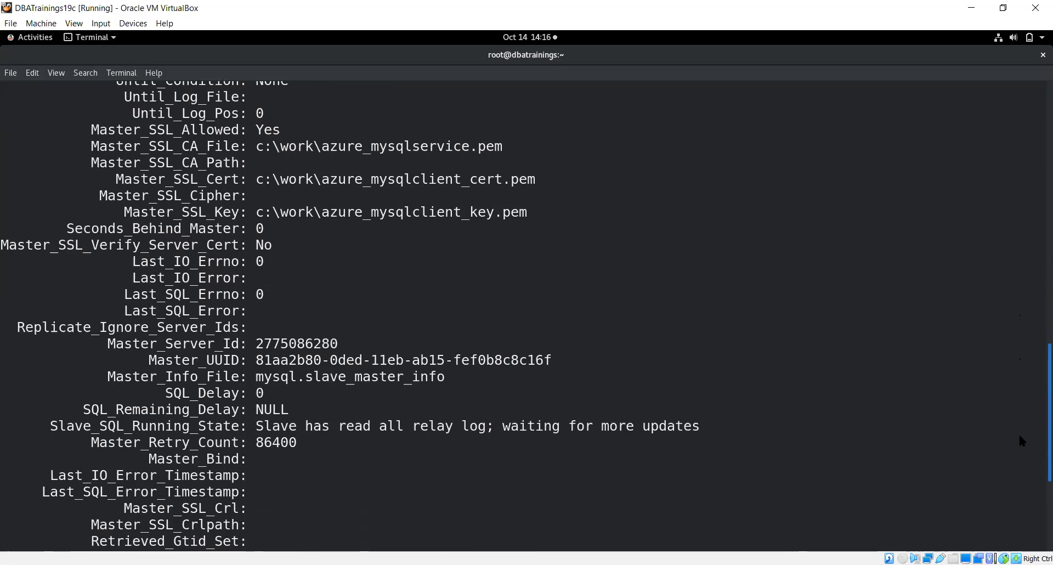
{"action": "scroll", "coordinate": [1019, 436], "scroll_direction": "down", "scroll_amount": 1}
{"action": "left_click_drag", "start_coordinate": [264, 384], "coordinate": [568, 385]}
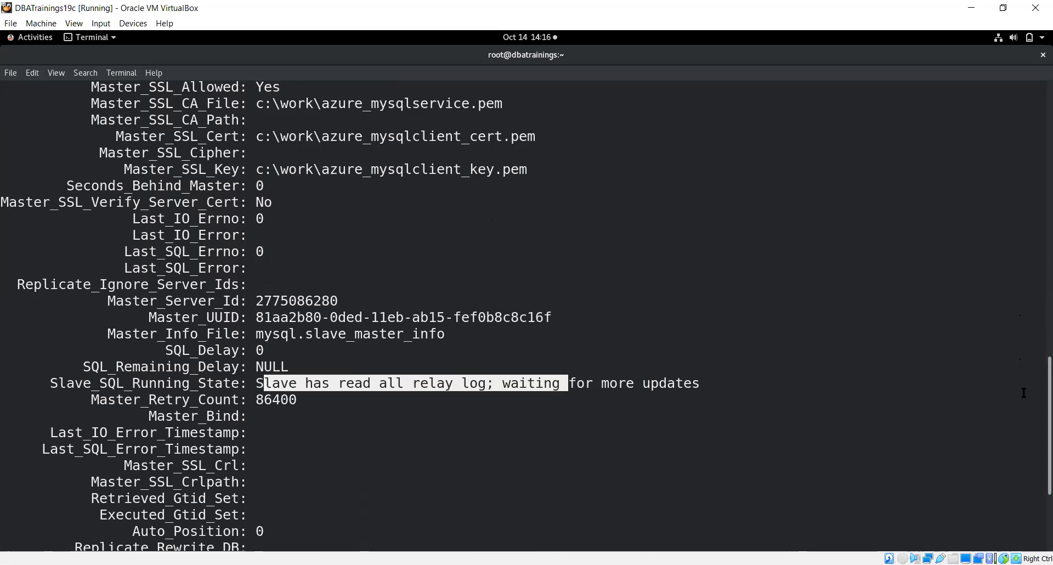
{"action": "scroll", "coordinate": [1020, 408], "scroll_direction": "down", "scroll_amount": 4}
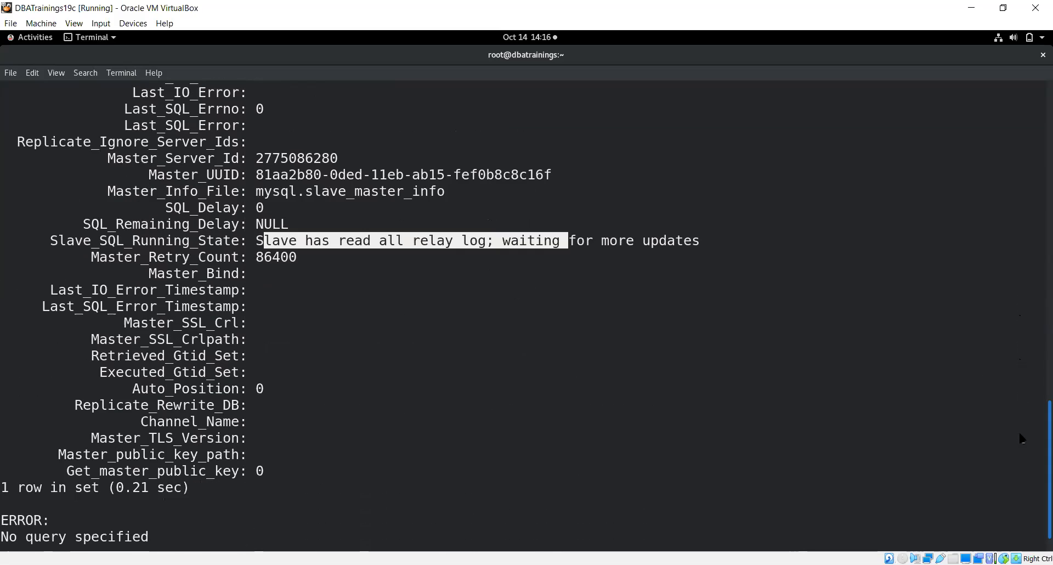
{"action": "scroll", "coordinate": [1021, 421], "scroll_direction": "up", "scroll_amount": 3}
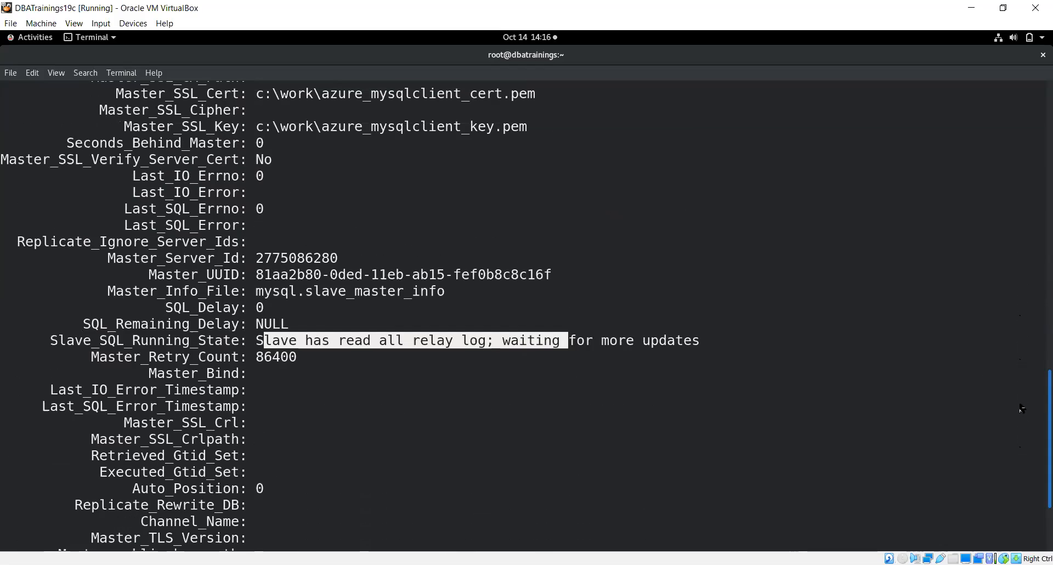
{"action": "double_click", "coordinate": [430, 60]}
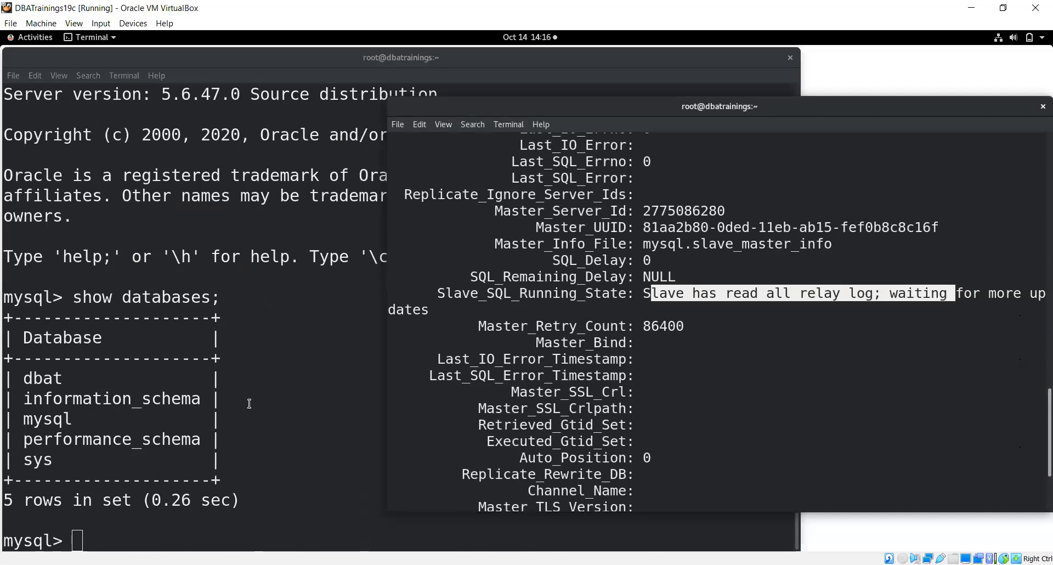
In the first terminal, paste and run CREATE DATABASE IF NOT EXISTS DBA_Trainings; on the dbatprod server
{"action": "left_click", "coordinate": [273, 427]}
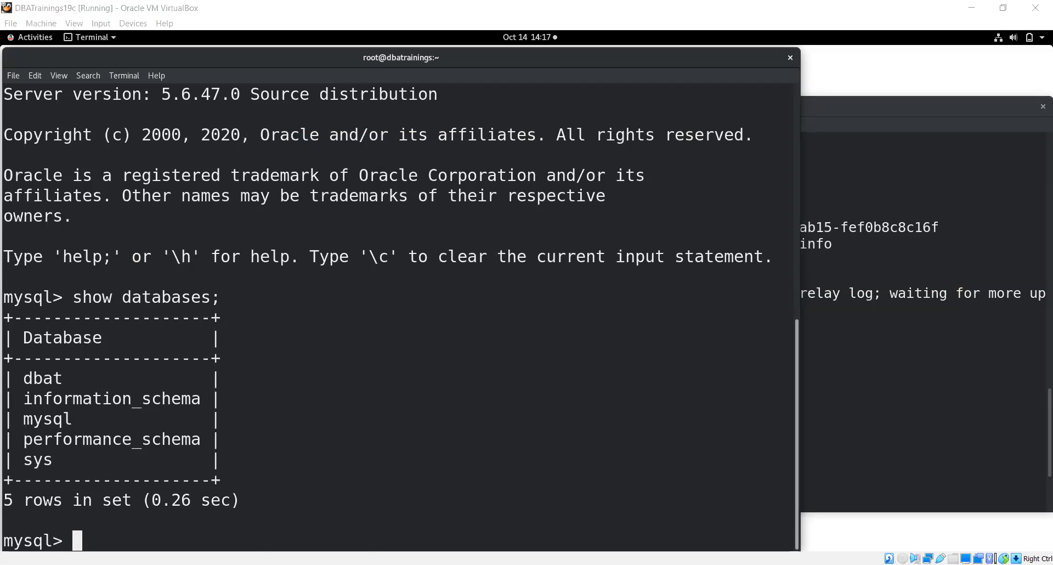
{"action": "right_click", "coordinate": [437, 485]}
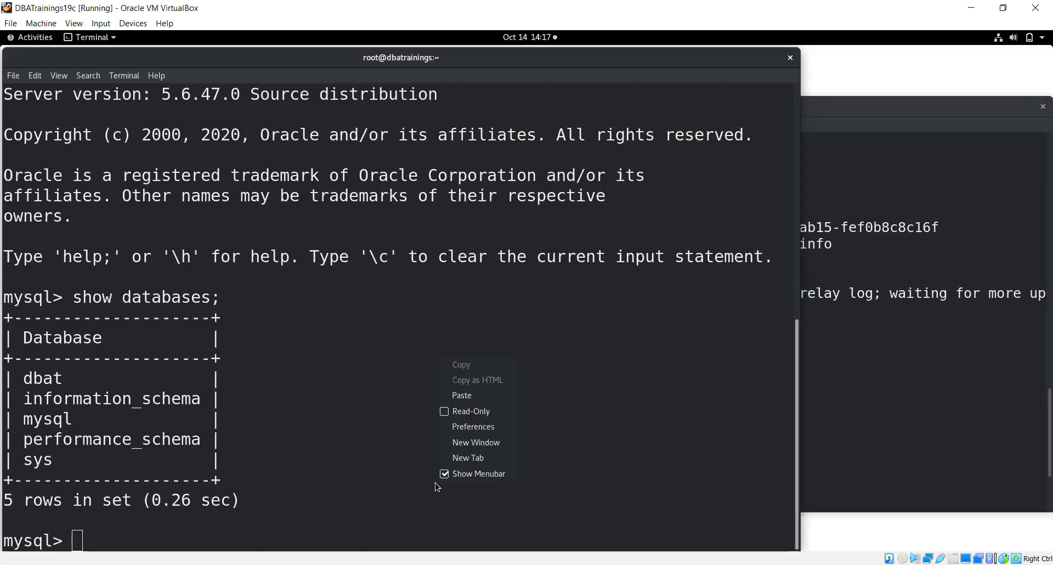
{"action": "left_click", "coordinate": [466, 393]}
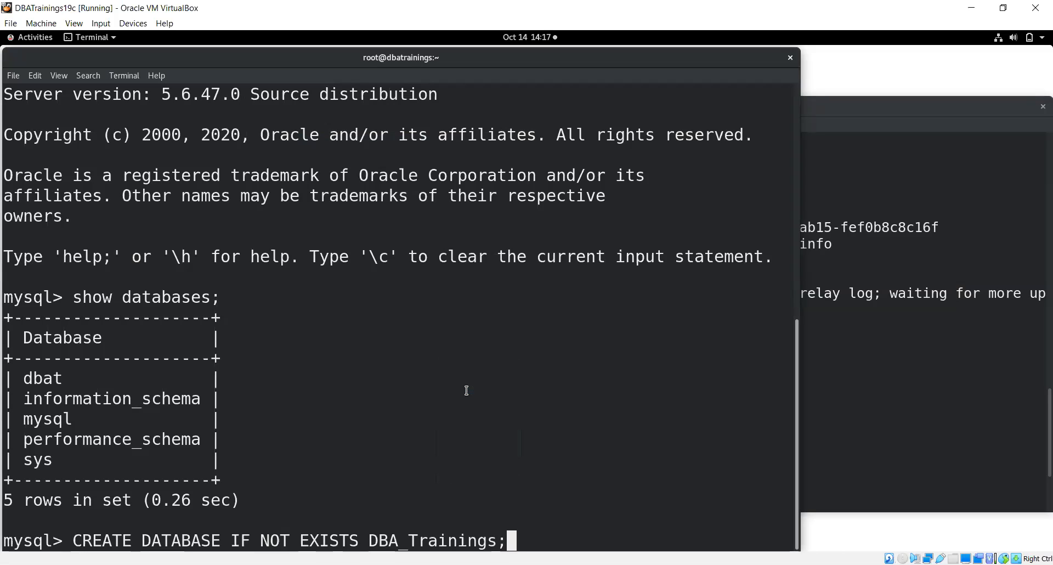
{"action": "key", "text": "Return"}
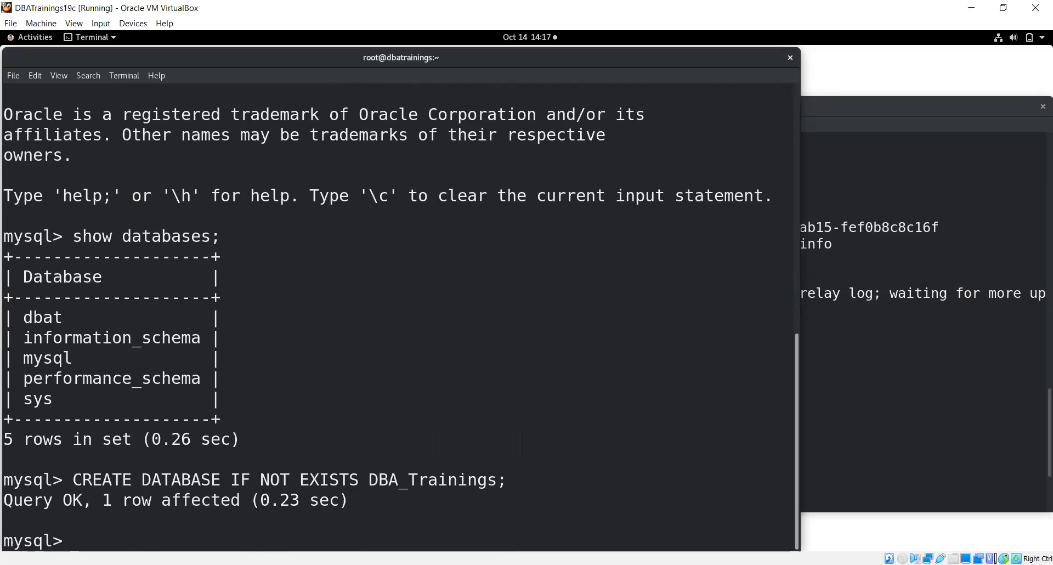
List the dbatprod databases again with show databases; and highlight the dba_trainings entry
{"action": "type", "text": "show databases;"}
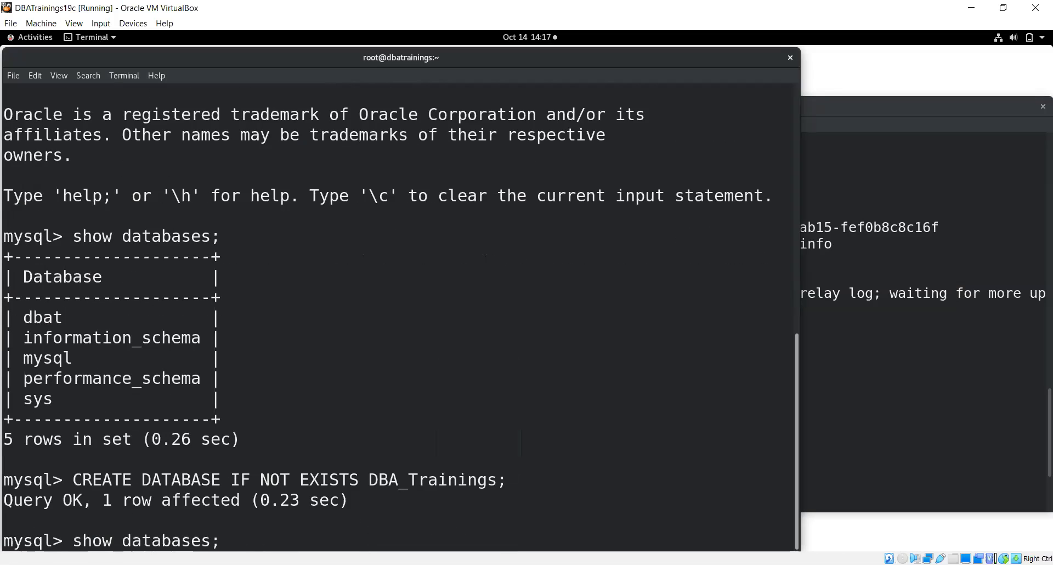
{"action": "key", "text": "Return"}
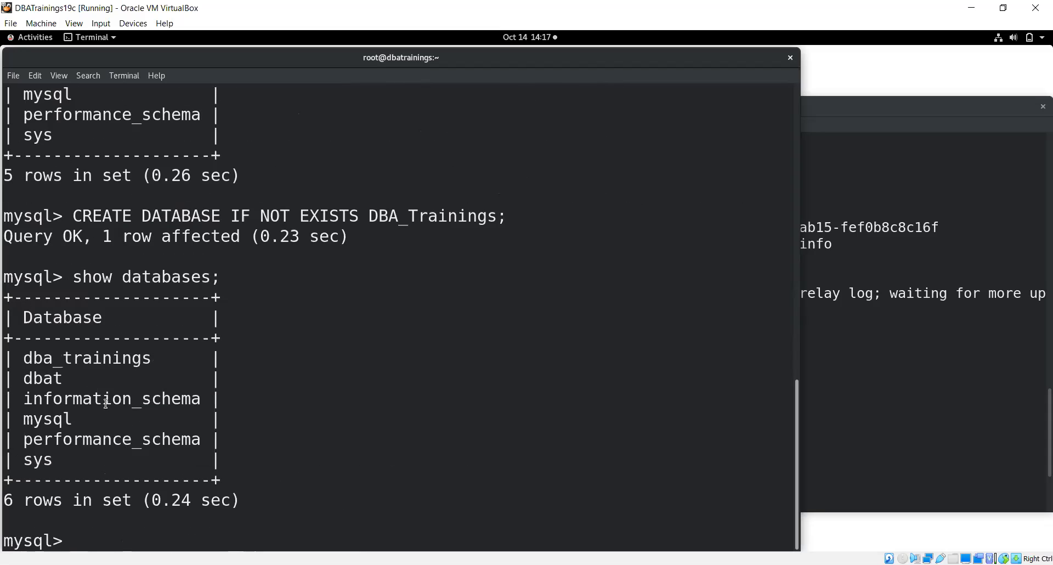
{"action": "double_click", "coordinate": [88, 358]}
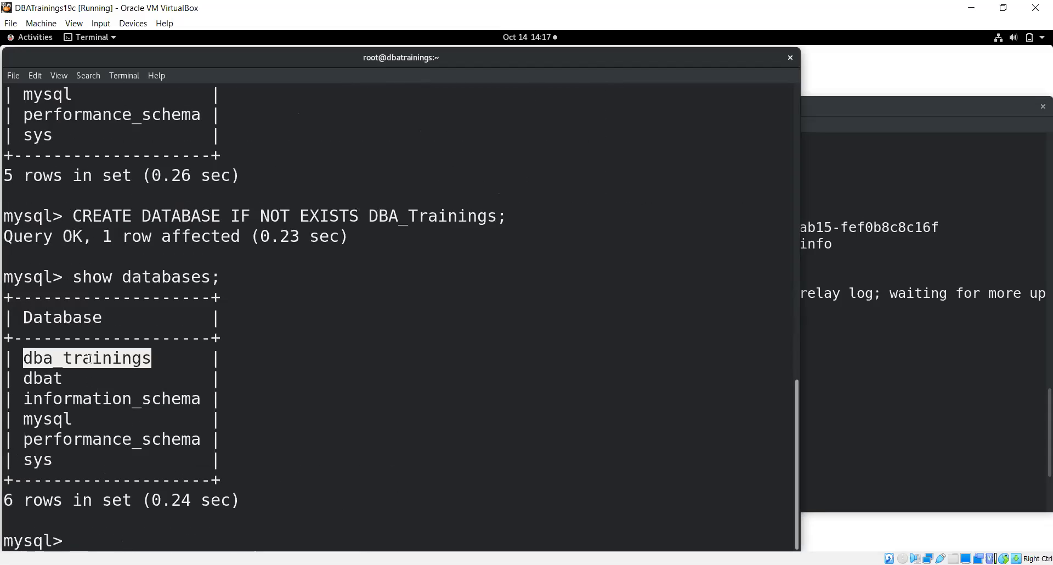
List the databases on dbatreplica again with show databases; in the second terminal and highlight the dba_trainings entry
{"action": "left_click", "coordinate": [943, 419]}
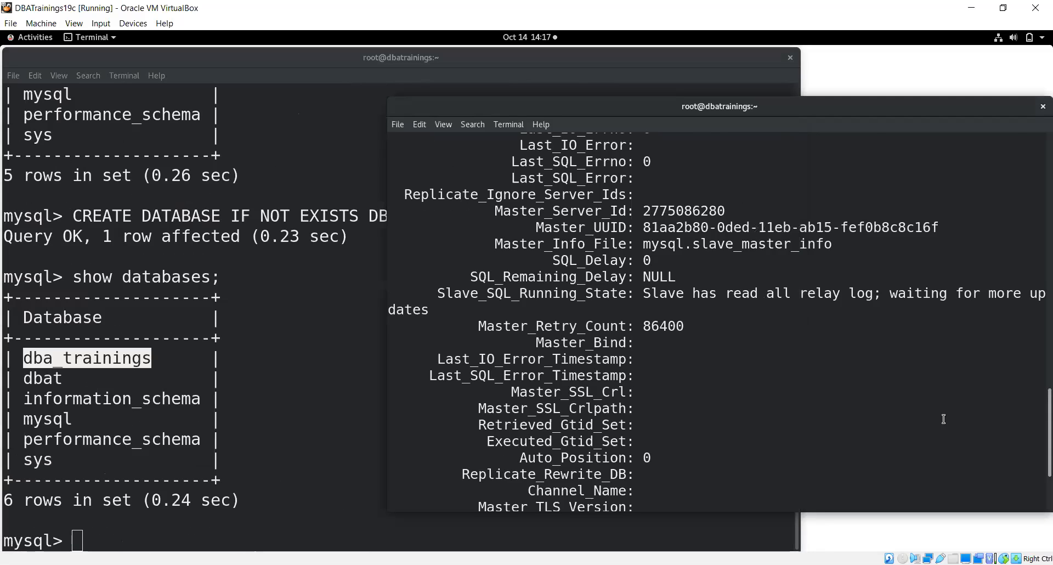
{"action": "key", "text": "Return"}
{"action": "type", "text": "show databases"}
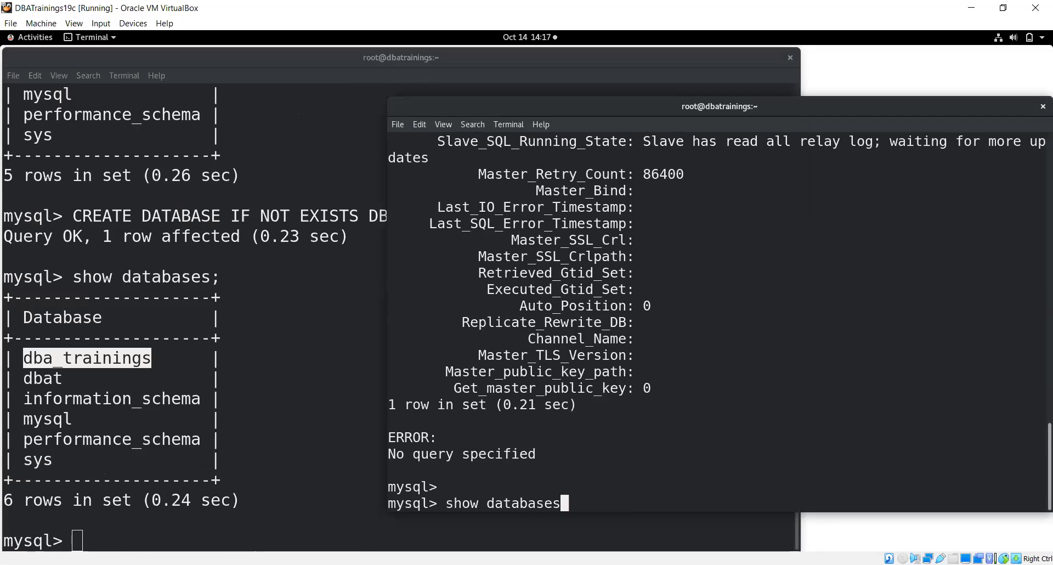
{"action": "type", "text": ";"}
{"action": "key", "text": "Return"}
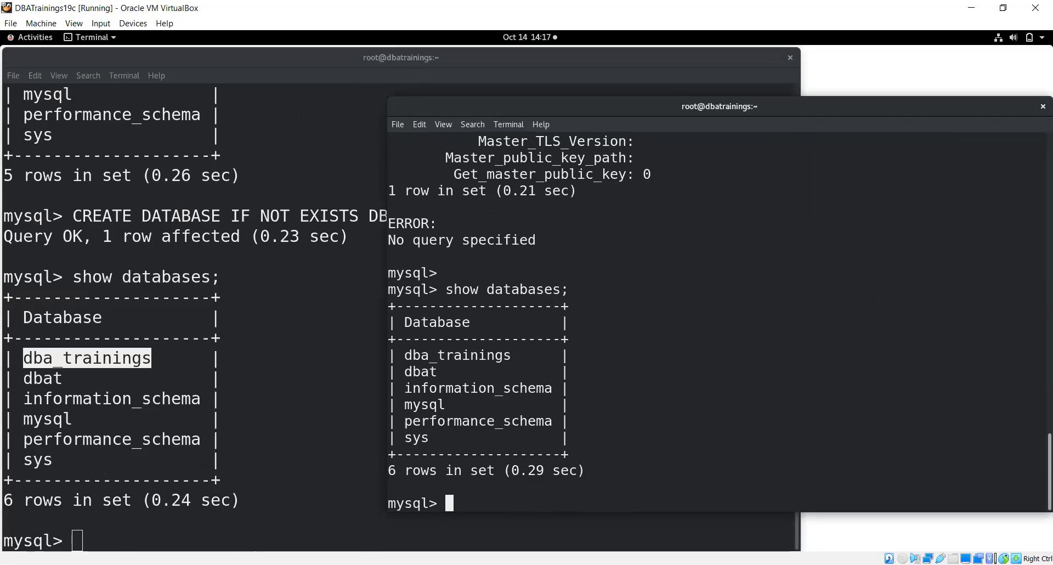
{"action": "double_click", "coordinate": [495, 357]}
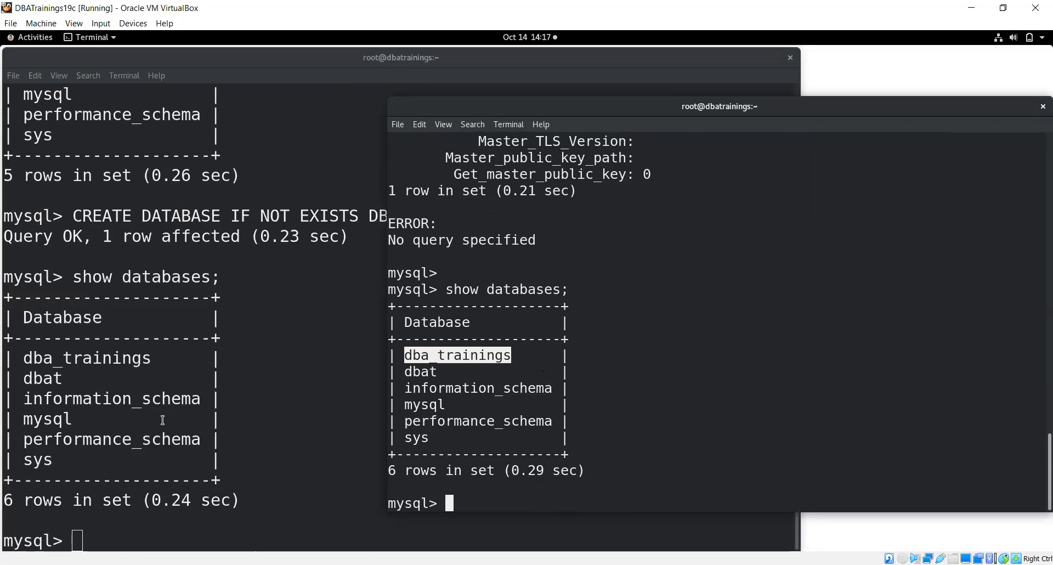
In the dbatreplica terminal, switch to the replicated database with use dba_trainings; and list its tables with show tables;
{"action": "left_click", "coordinate": [715, 457]}
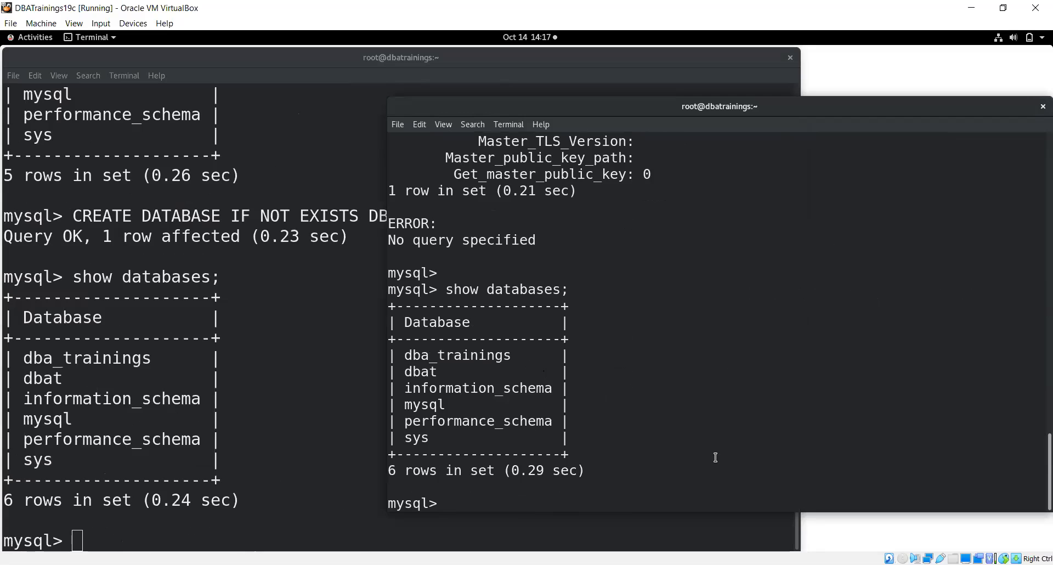
{"action": "type", "text": "use"}
{"action": "double_click", "coordinate": [471, 356]}
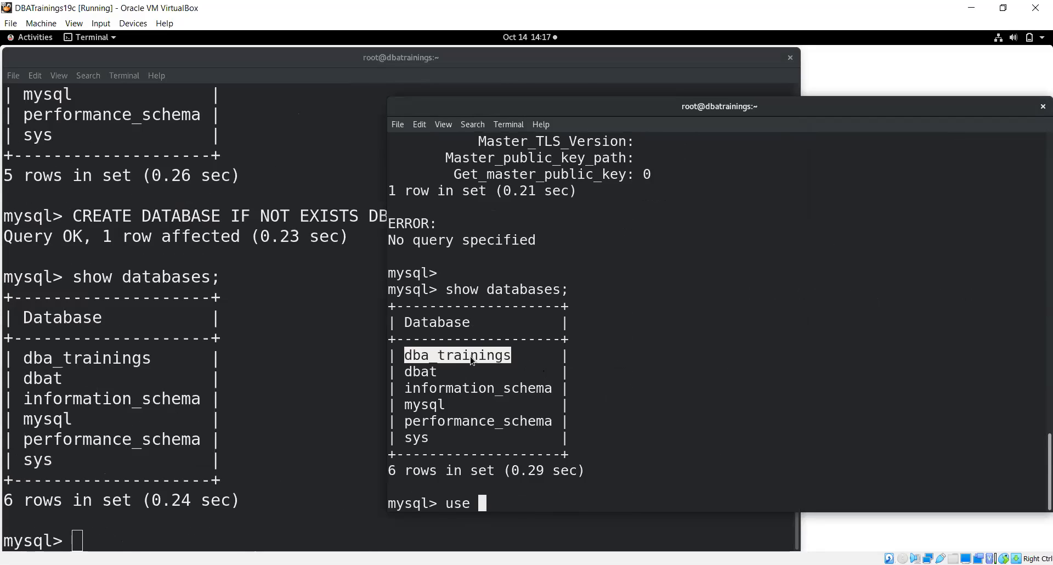
{"action": "right_click", "coordinate": [471, 357]}
{"action": "left_click", "coordinate": [507, 366]}
{"action": "right_click", "coordinate": [662, 417]}
{"action": "middle_click", "coordinate": [688, 456]}
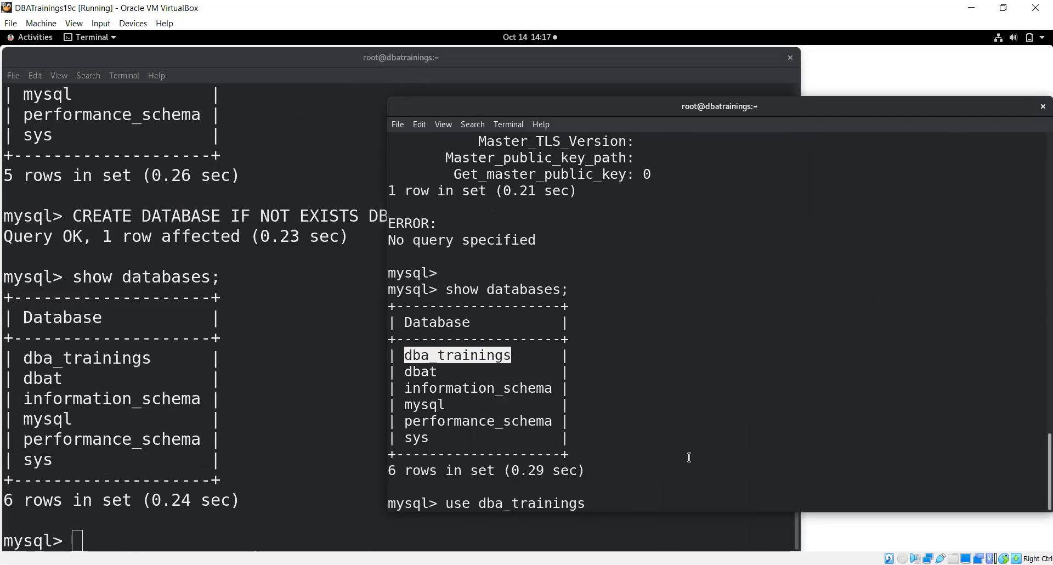
{"action": "type", "text": ";"}
{"action": "key", "text": "Return"}
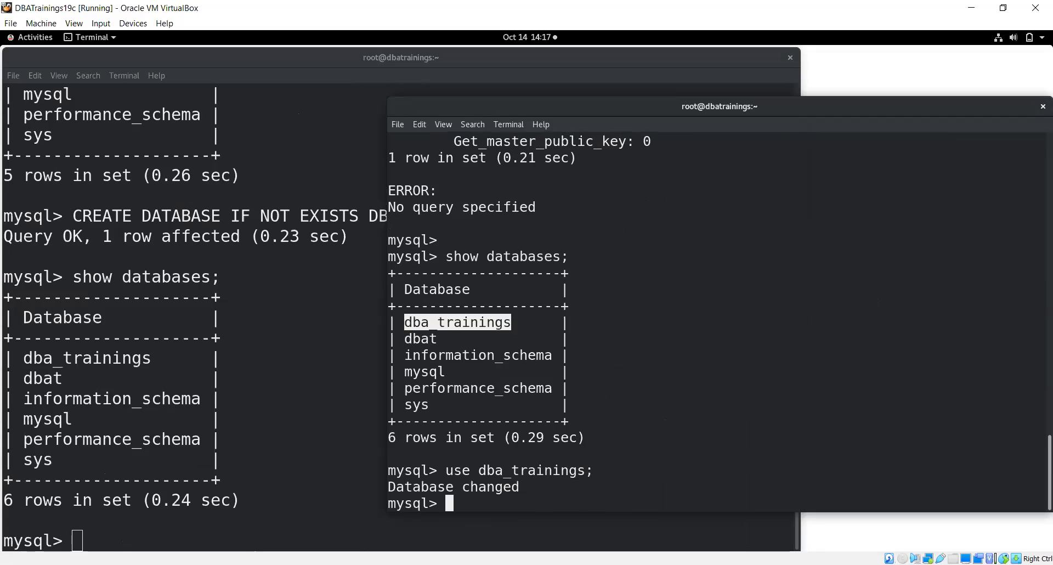
{"action": "type", "text": "show tables;"}
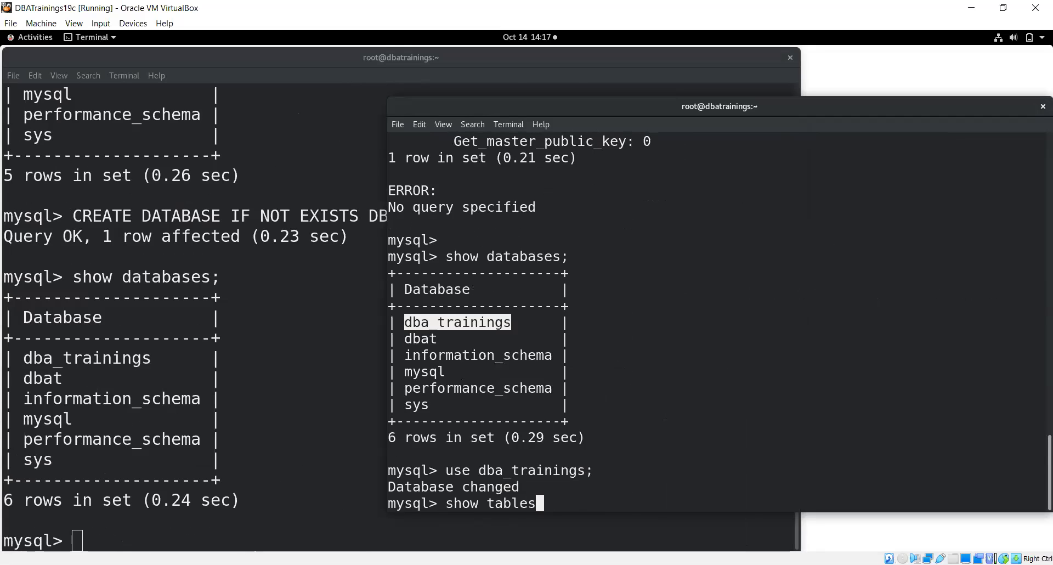
{"action": "key", "text": "Return"}
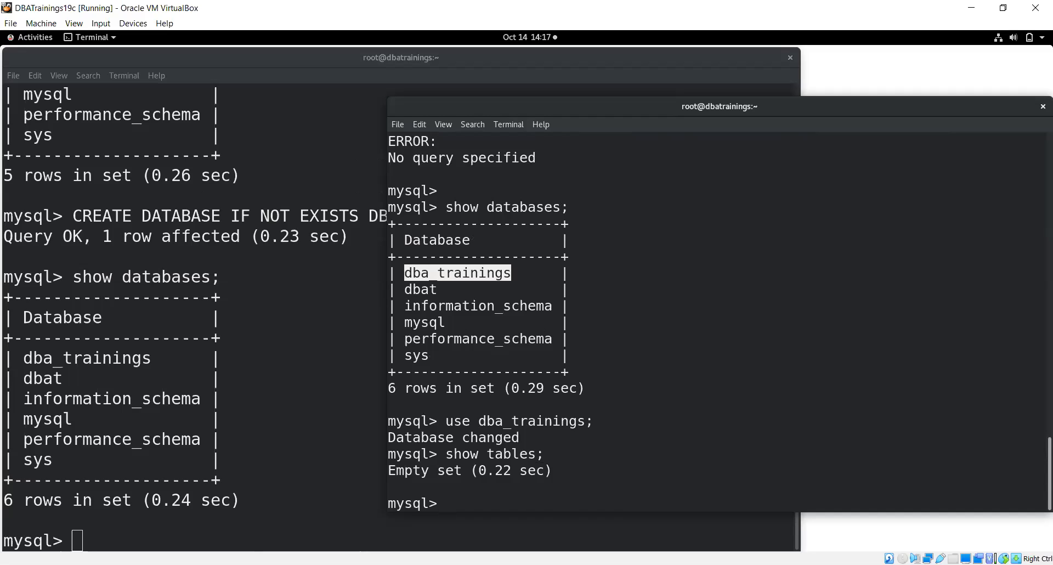
In the dbatprod terminal, switch to the new database with use dba_trainings;
{"action": "key", "text": "alt+Tab"}
{"action": "type", "text": "use"}
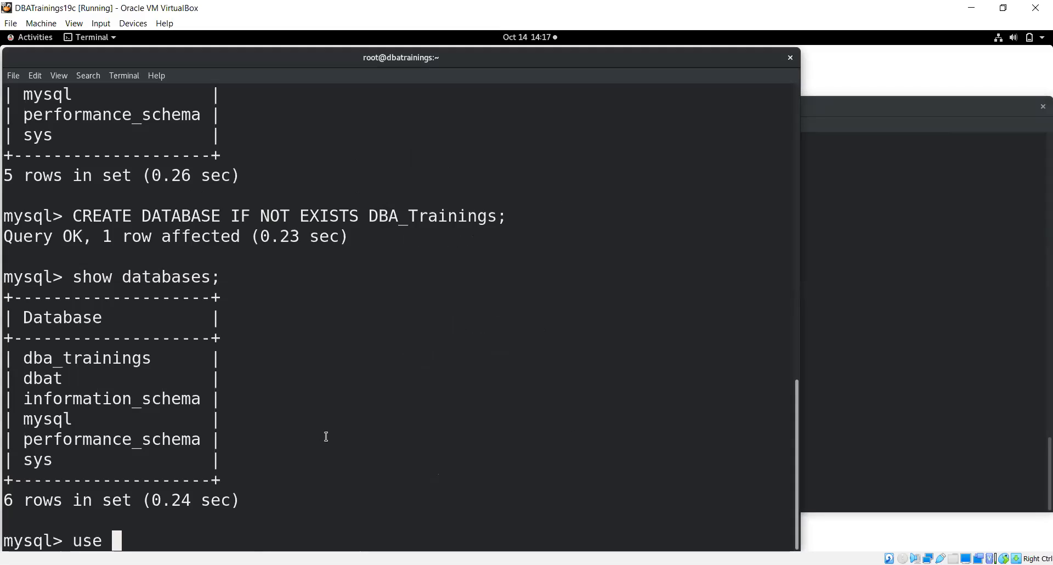
{"action": "right_click", "coordinate": [302, 462]}
{"action": "left_click", "coordinate": [356, 369]}
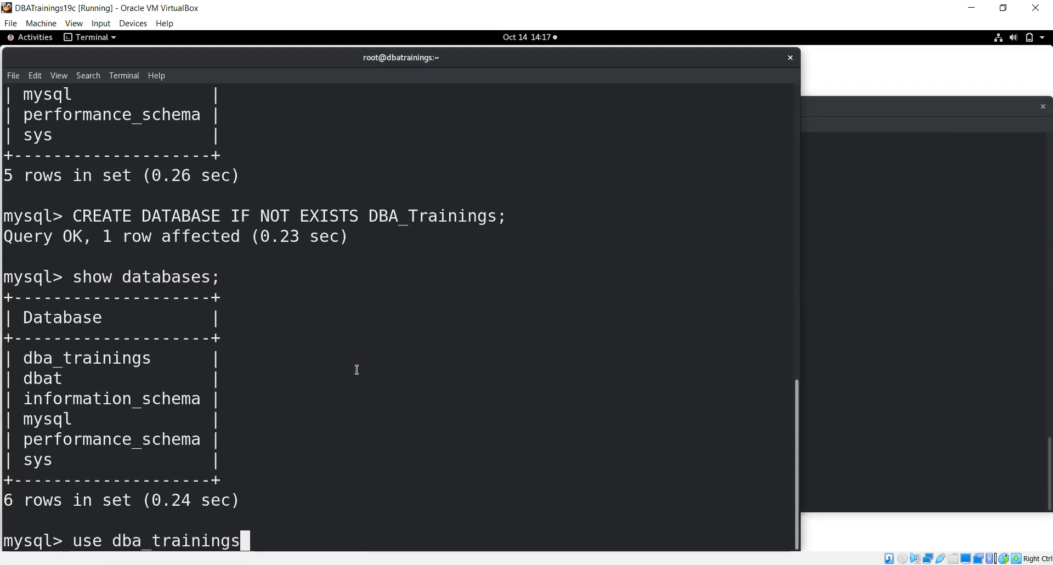
{"action": "type", "text": ";"}
{"action": "key", "text": "Return"}
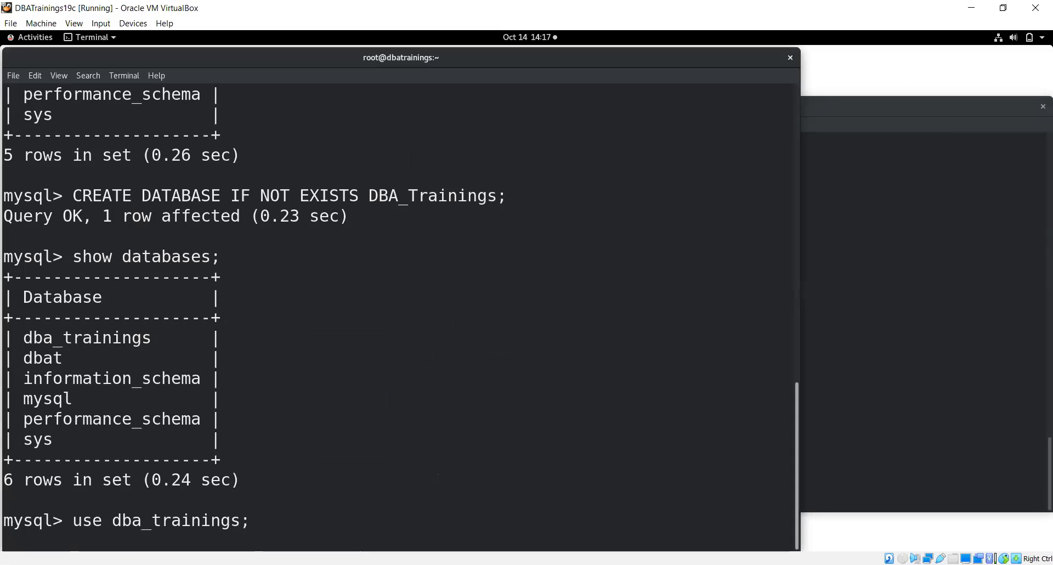
List the tables of dba_trainings on dbatprod with show tables;, correcting the misspelled word before running it
{"action": "type", "text": "show tabls"}
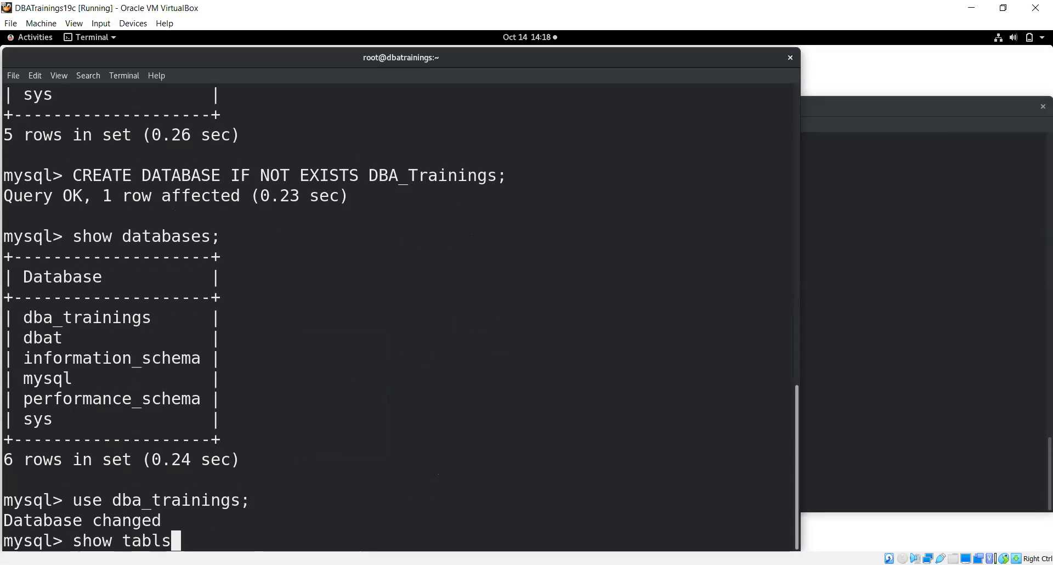
{"action": "type", "text": ";"}
{"action": "key", "text": "Left"}
{"action": "key", "text": "Left"}
{"action": "type", "text": "e"}
{"action": "key", "text": "Right"}
{"action": "key", "text": "Right"}
{"action": "key", "text": "Return"}
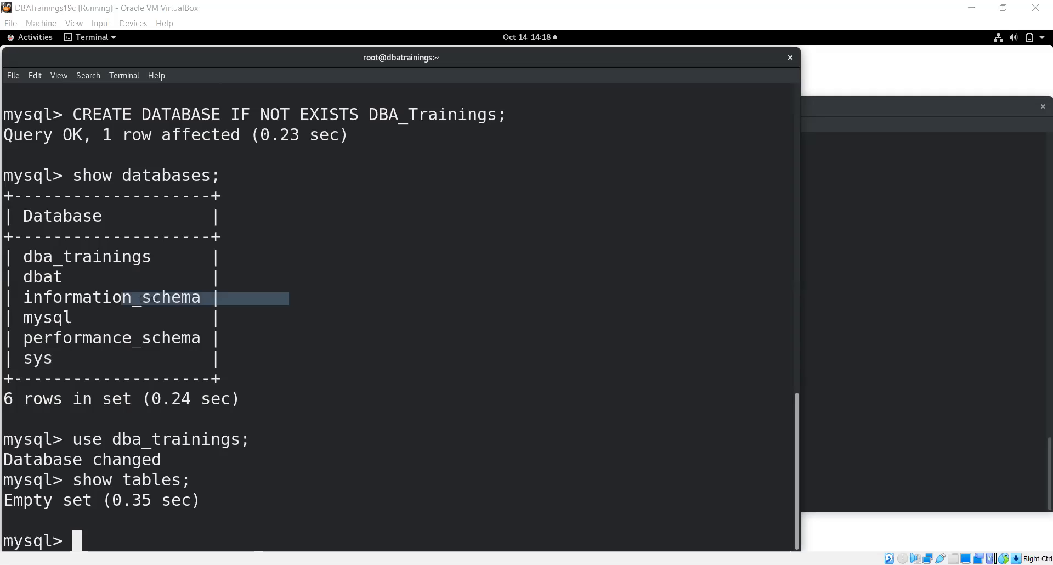
On dbatprod, paste and run the CREATE TABLE IF NOT EXISTS products statement with productID, productCode, name, quantity and price columns and productID as primary key
{"action": "right_click", "coordinate": [383, 476]}
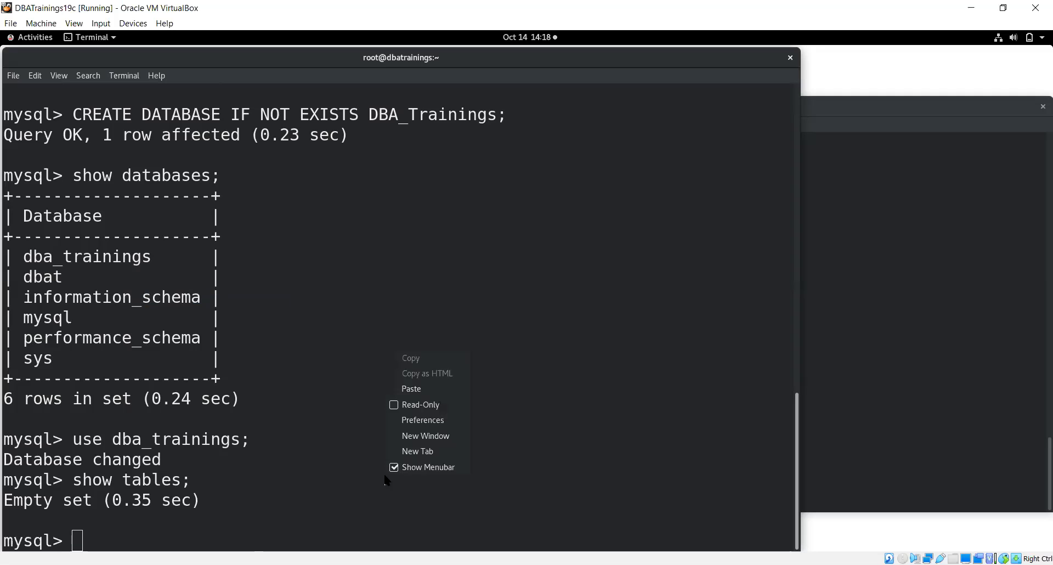
{"action": "left_click", "coordinate": [433, 388]}
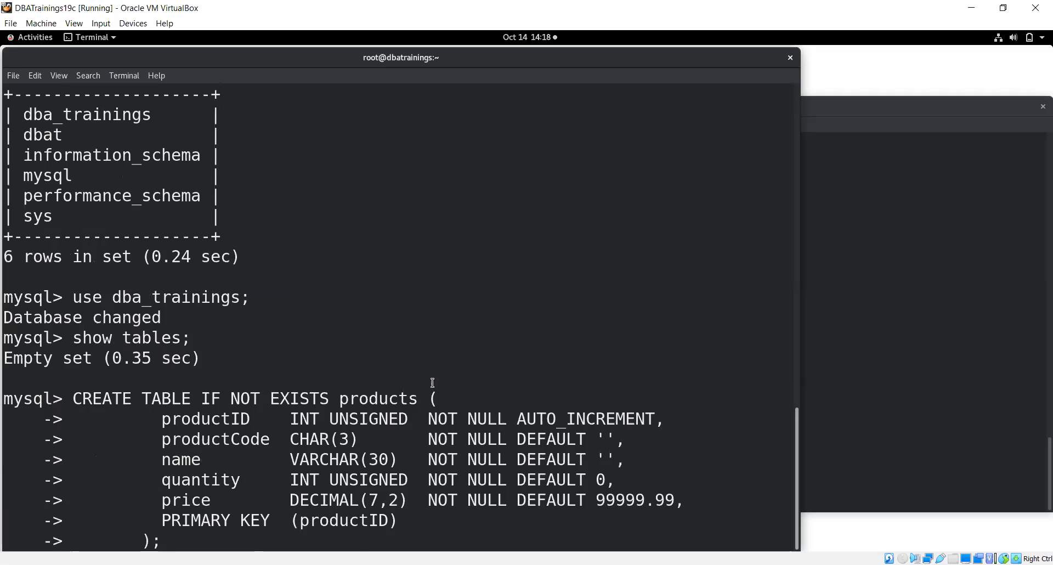
{"action": "key", "text": "Return"}
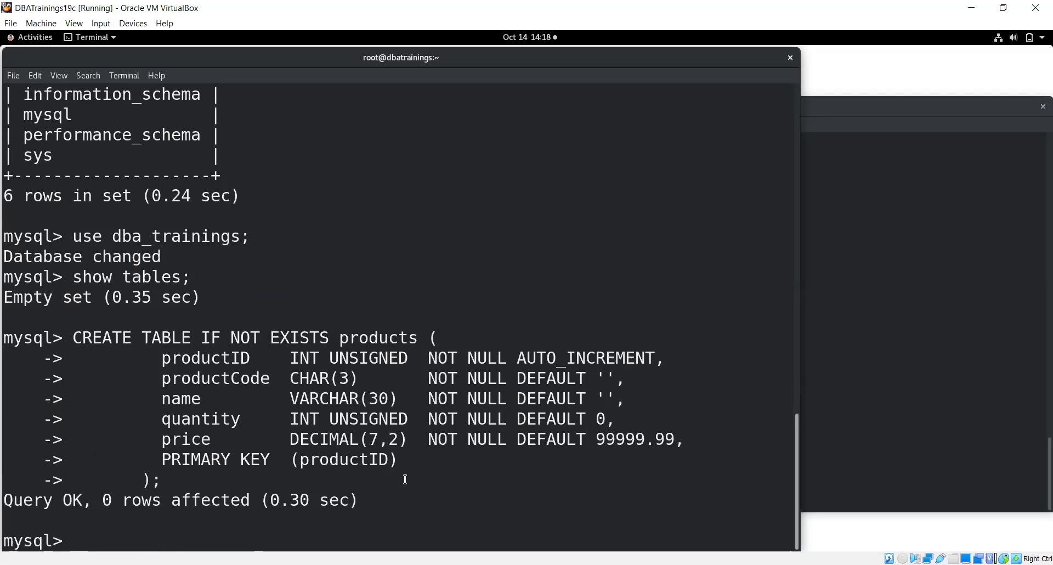
Try to query all rows of the new products table on dbatprod
{"action": "type", "text": "slect * from"}
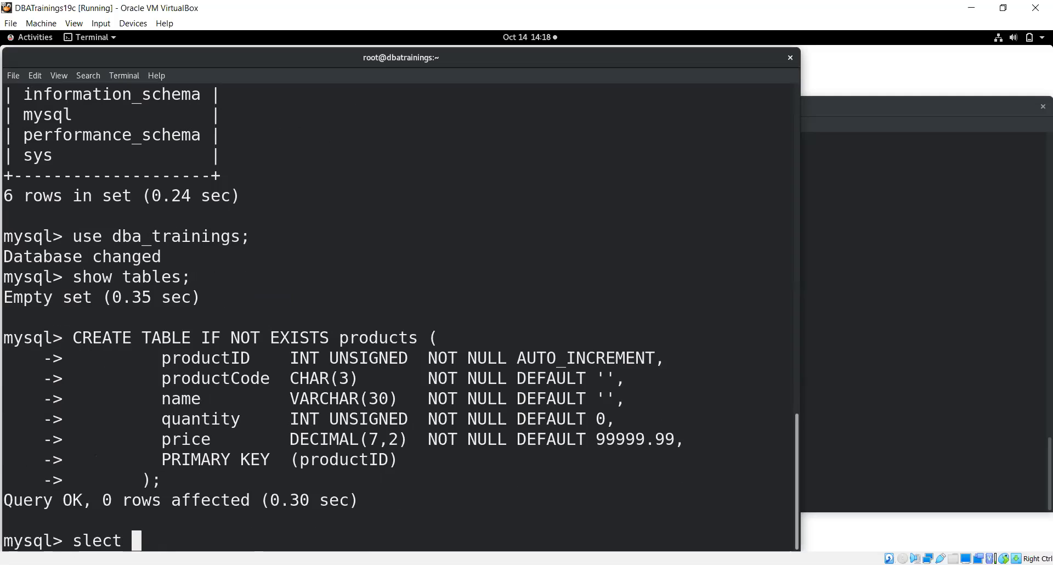
{"action": "type", "text": " products;"}
{"action": "key", "text": "Return"}
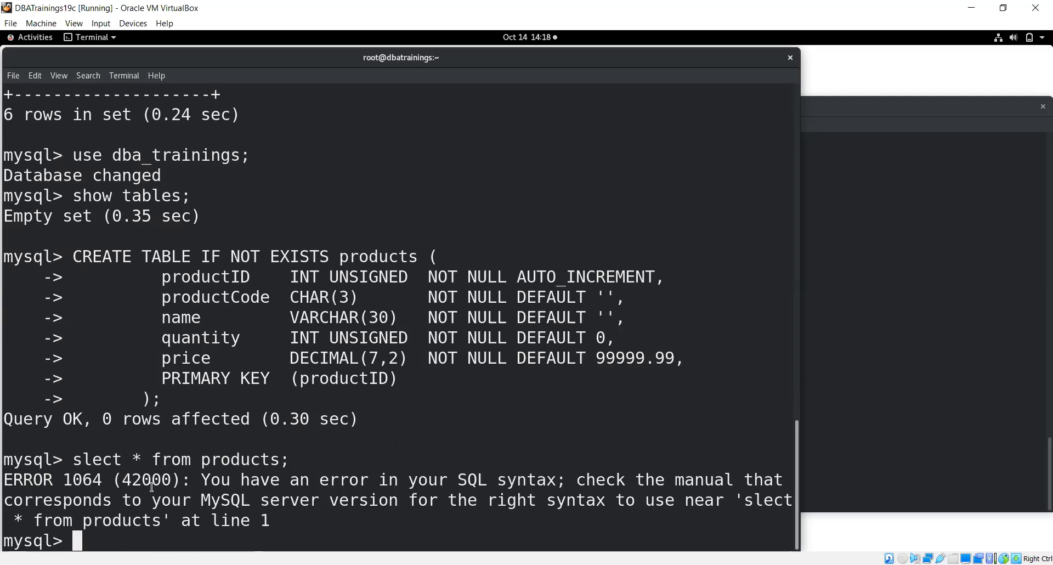
Run select * from products; on dbatprod, copying the table name from the CREATE TABLE statement
{"action": "type", "text": "sele"}
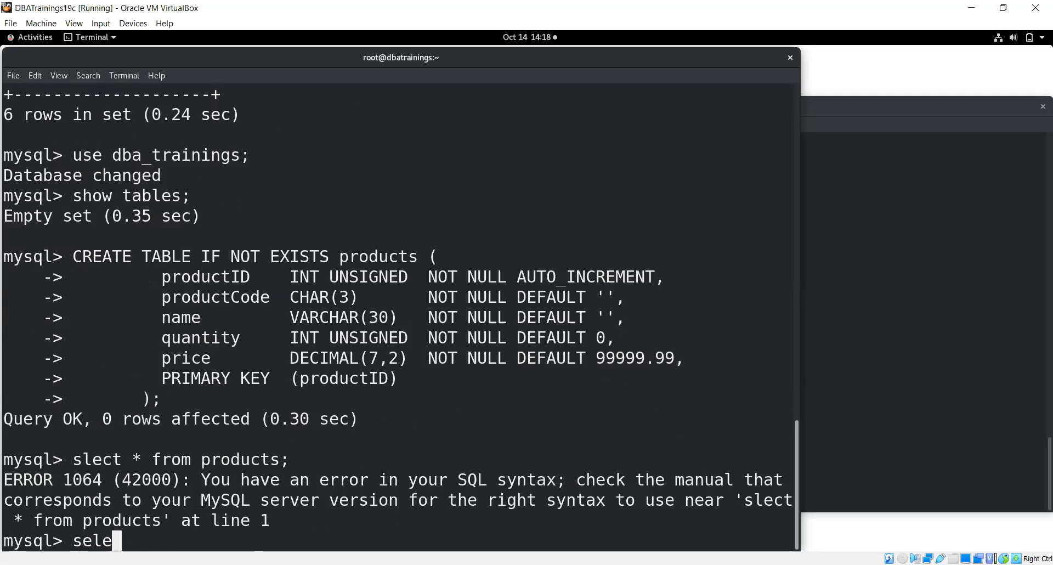
{"action": "type", "text": "ct * from"}
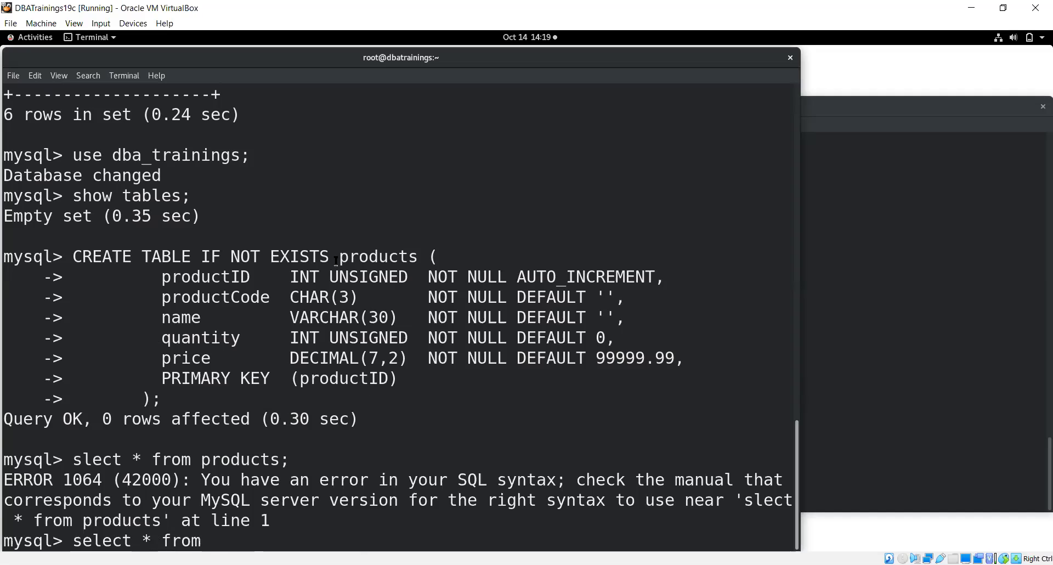
{"action": "left_click_drag", "start_coordinate": [339, 256], "coordinate": [415, 260]}
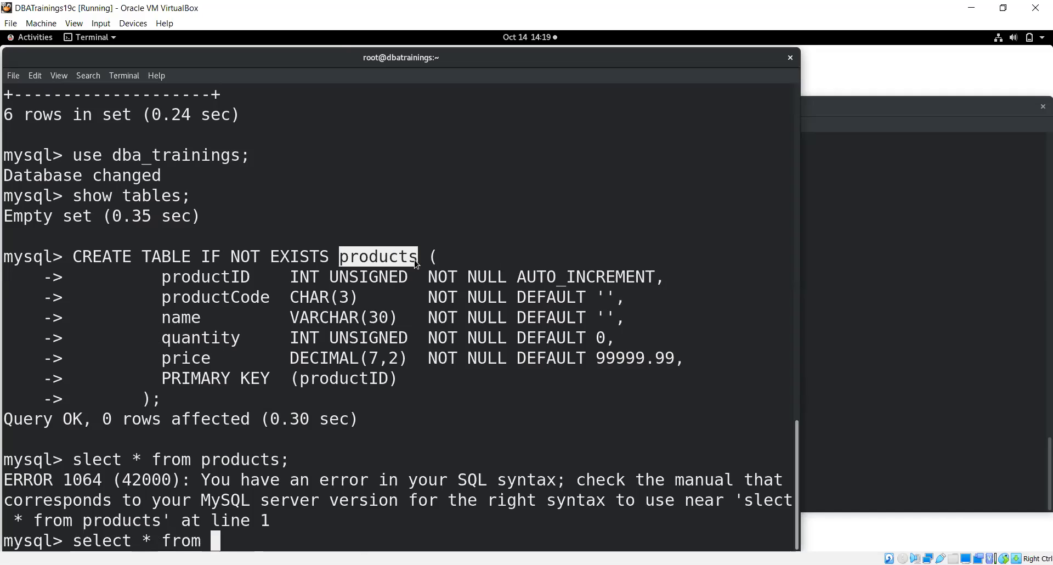
{"action": "right_click", "coordinate": [415, 260]}
{"action": "left_click", "coordinate": [455, 269]}
{"action": "left_click", "coordinate": [376, 526]}
{"action": "right_click", "coordinate": [376, 526]}
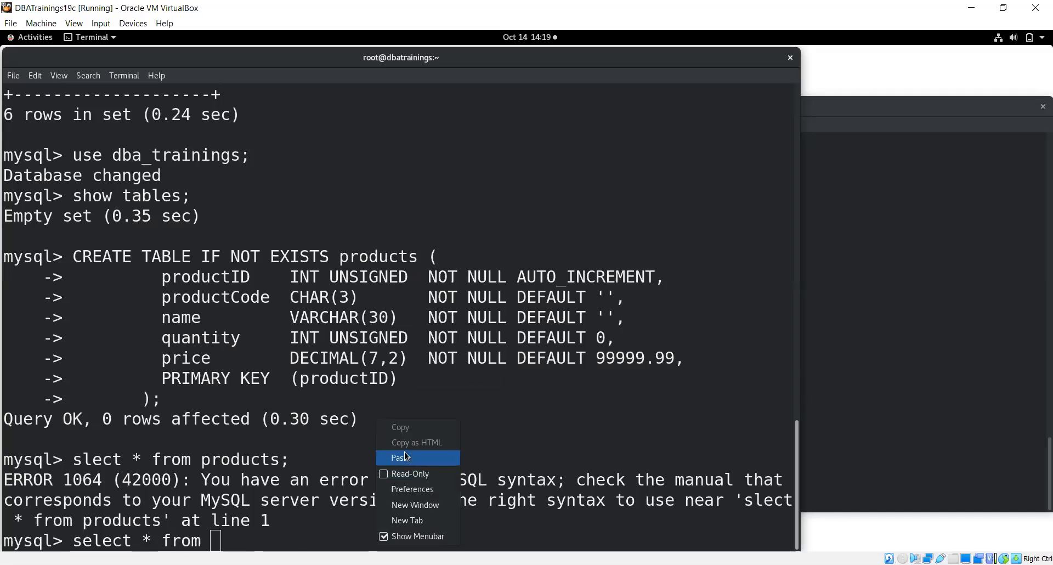
{"action": "left_click", "coordinate": [405, 453]}
{"action": "type", "text": ";"}
{"action": "key", "text": "Return"}
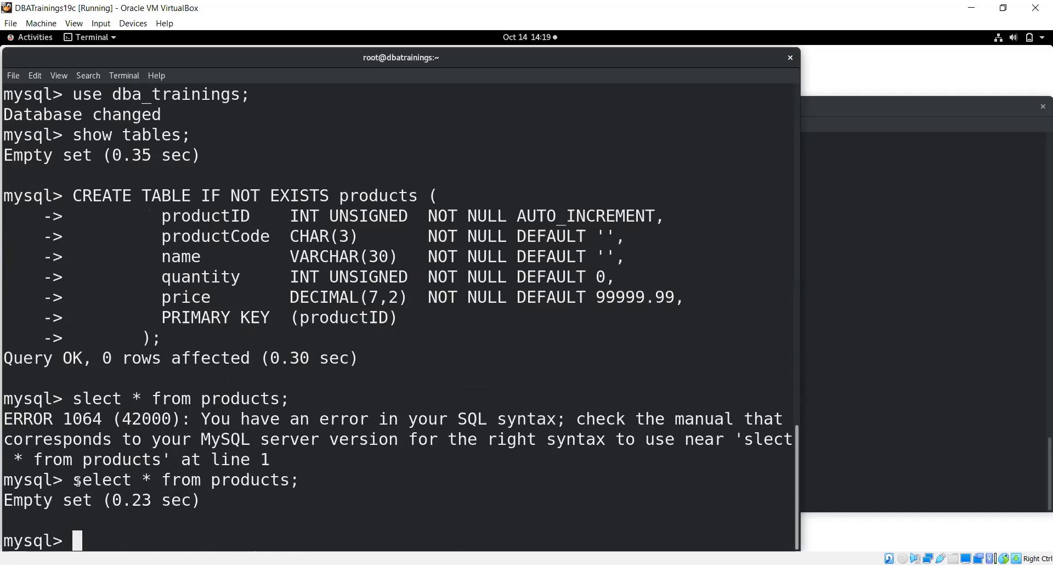
In the dbatreplica terminal, list the dba_trainings tables again with show tables;
{"action": "left_click", "coordinate": [962, 358]}
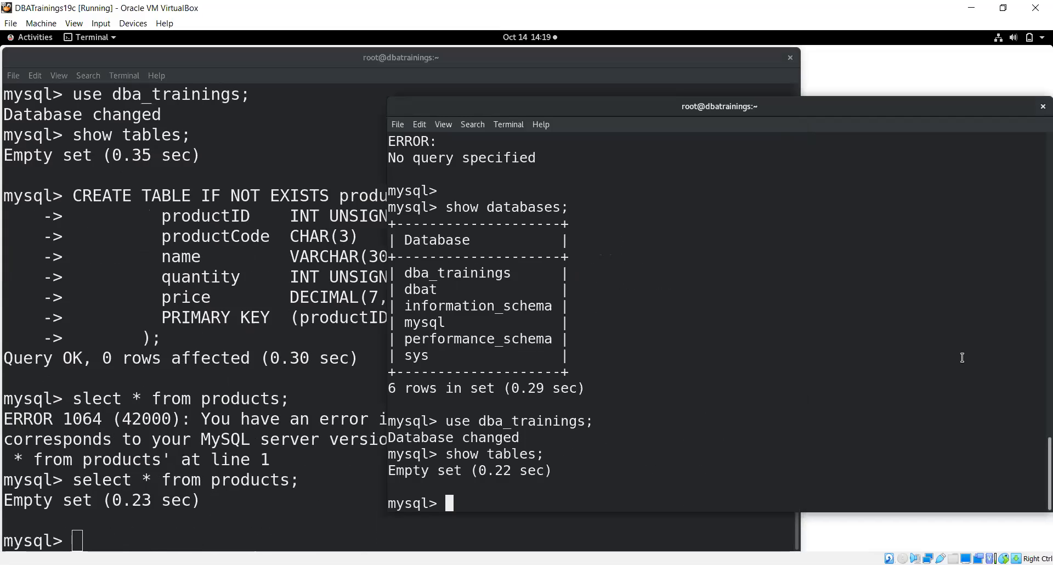
{"action": "type", "text": "show t"}
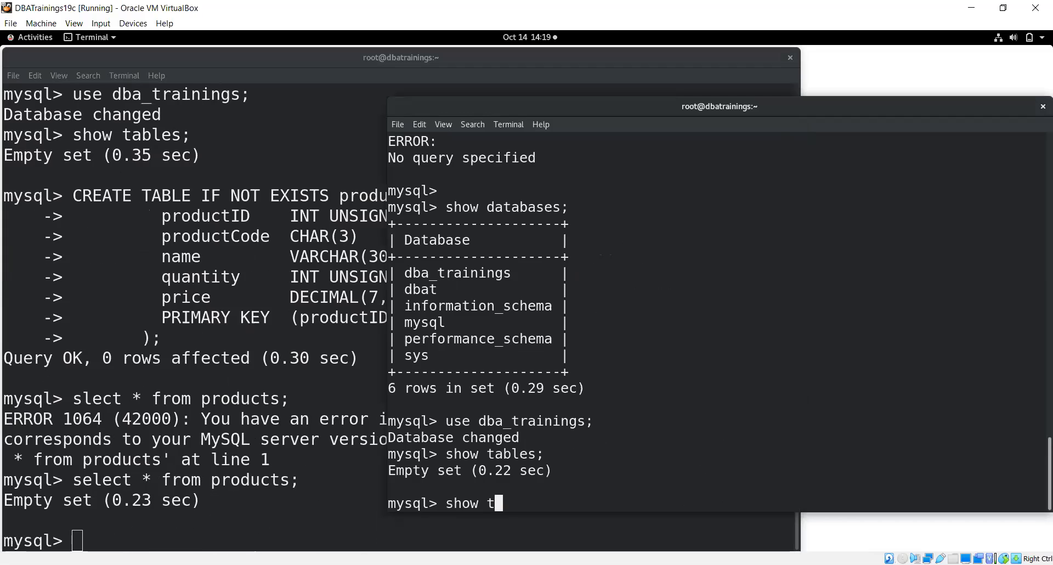
{"action": "type", "text": "ables;"}
{"action": "key", "text": "Return"}
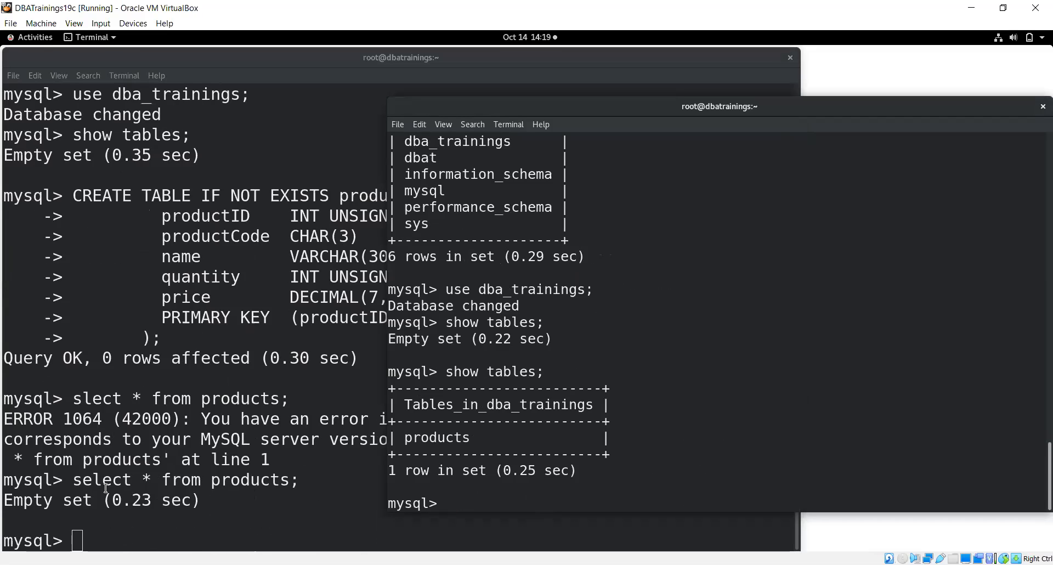
Copy select * from products; from the dbatprod terminal and run it on dbatreplica
{"action": "left_click_drag", "start_coordinate": [78, 480], "coordinate": [301, 479]}
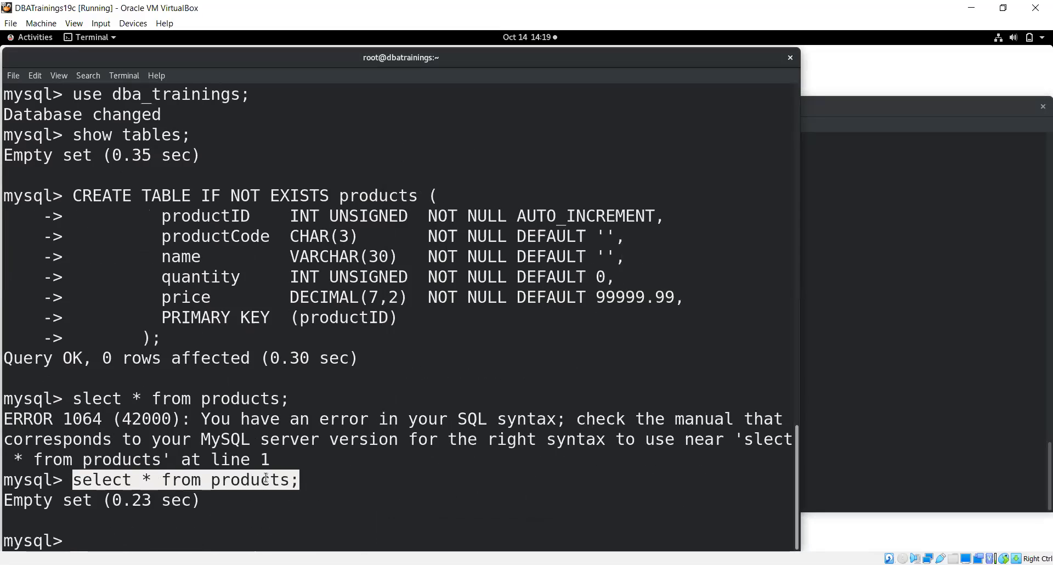
{"action": "right_click", "coordinate": [265, 476]}
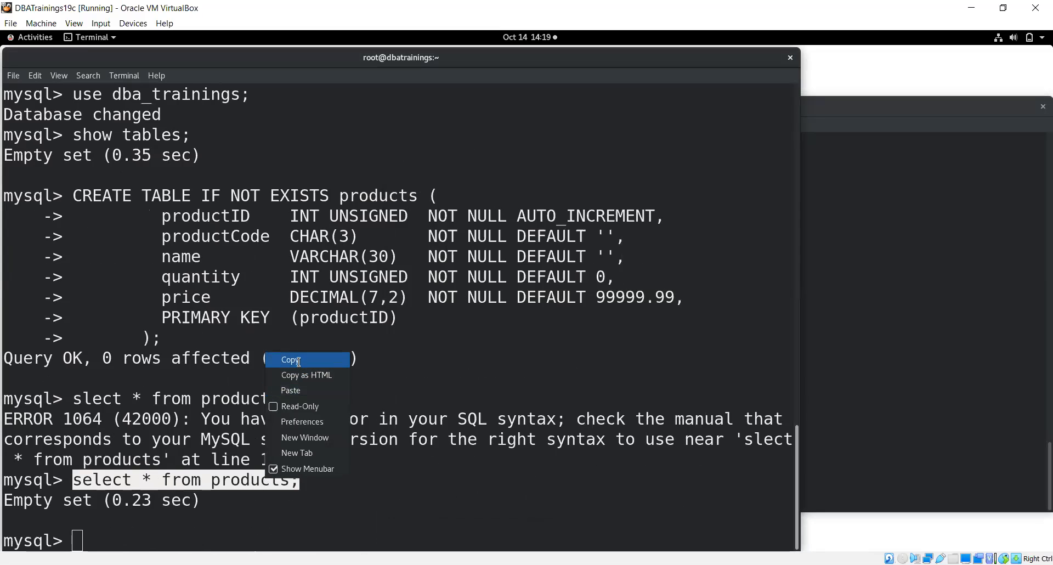
{"action": "left_click", "coordinate": [300, 360]}
{"action": "left_click", "coordinate": [925, 429]}
{"action": "right_click", "coordinate": [791, 447]}
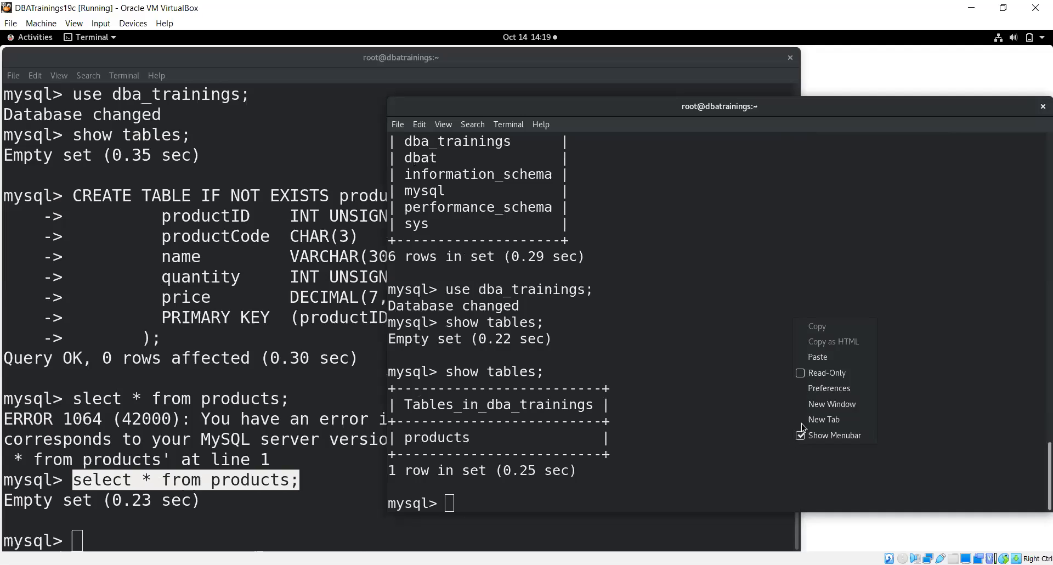
{"action": "left_click", "coordinate": [811, 355]}
{"action": "key", "text": "Return"}
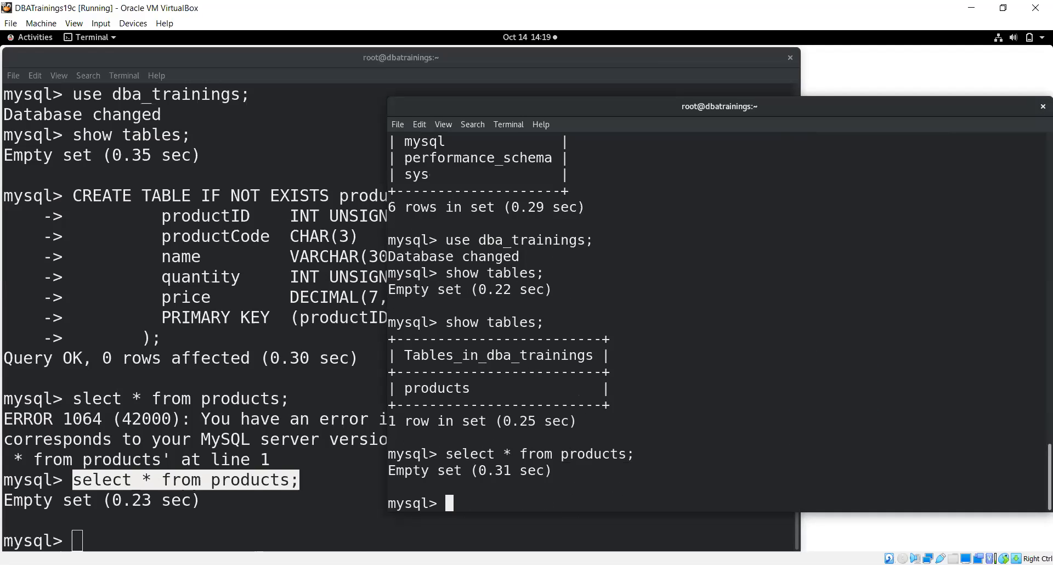
On dbatprod, paste and run INSERT INTO products VALUES (1001, 'PEN', 'Pen Red', 5000, 1.23);
{"action": "left_click", "coordinate": [251, 528]}
{"action": "left_click", "coordinate": [251, 527]}
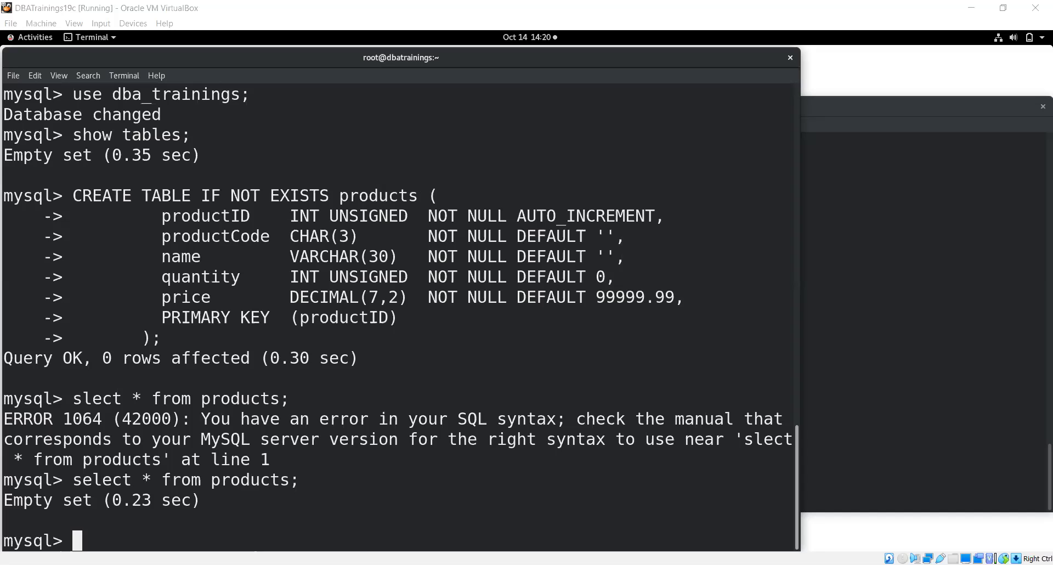
{"action": "right_click", "coordinate": [357, 507]}
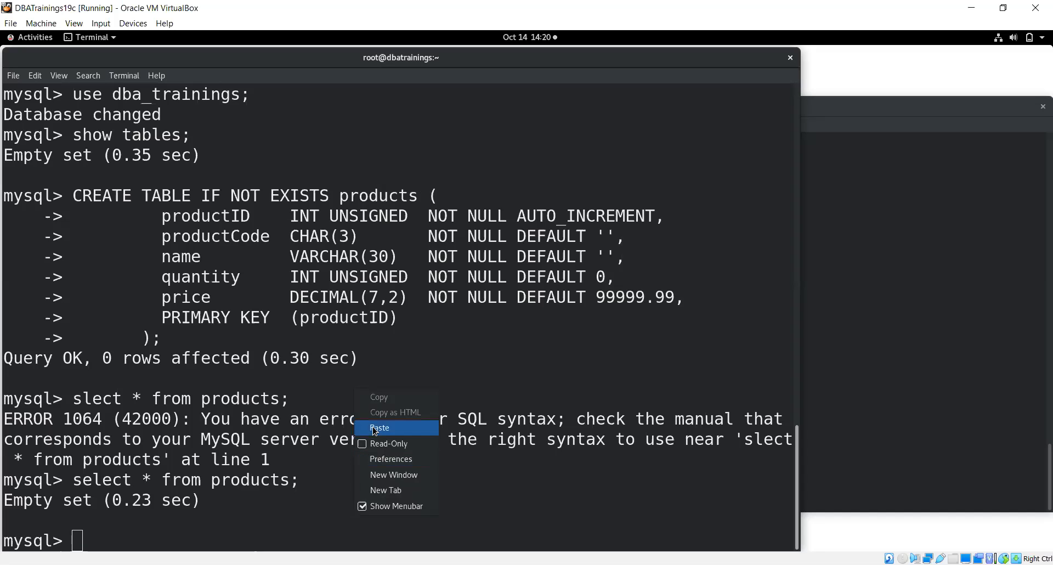
{"action": "left_click", "coordinate": [373, 427]}
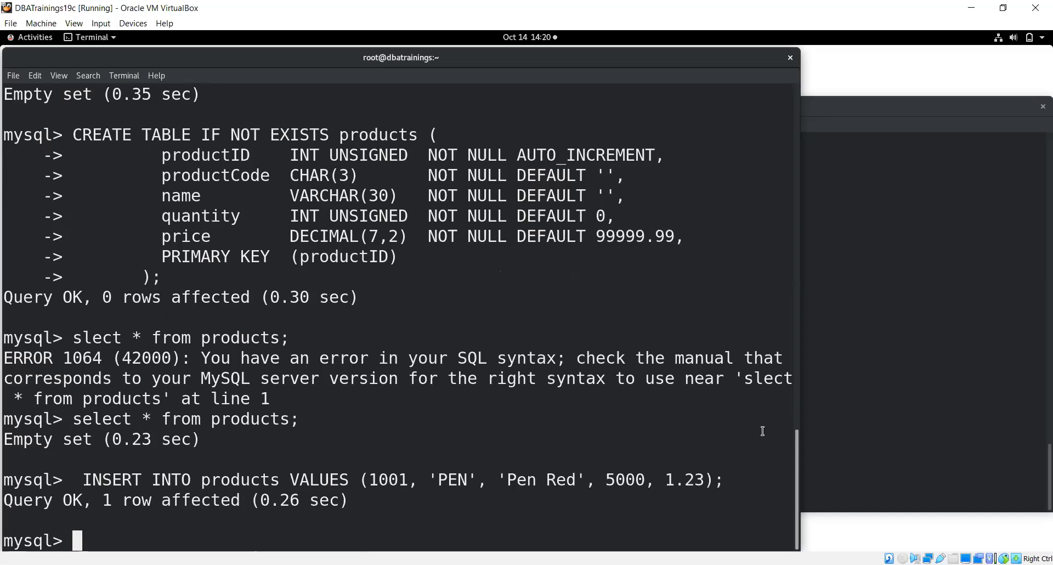
In the dbatreplica terminal, copy the earlier select * from products; query and run it again
{"action": "left_click", "coordinate": [850, 436]}
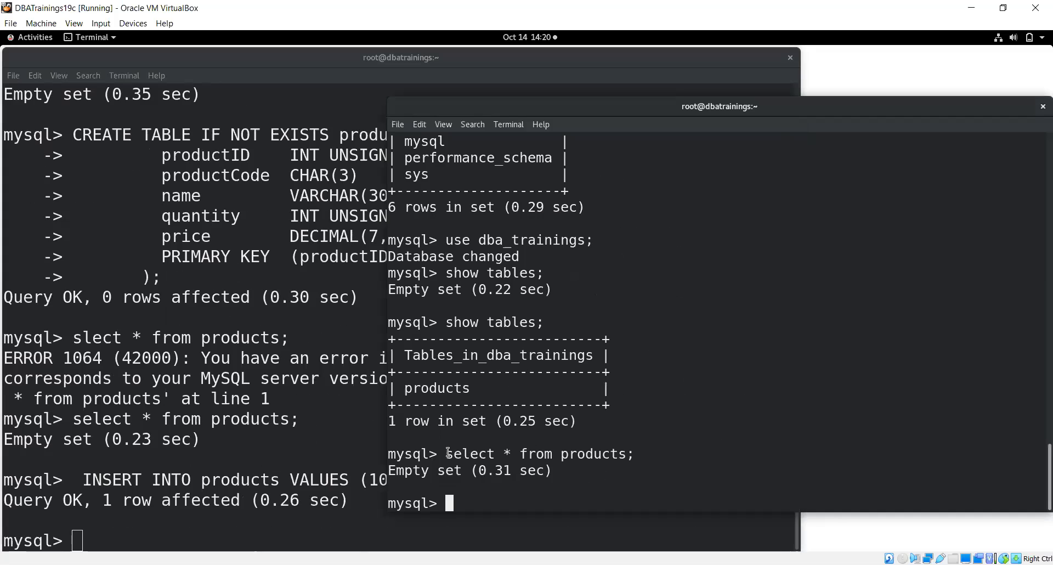
{"action": "left_click_drag", "start_coordinate": [448, 453], "coordinate": [631, 459]}
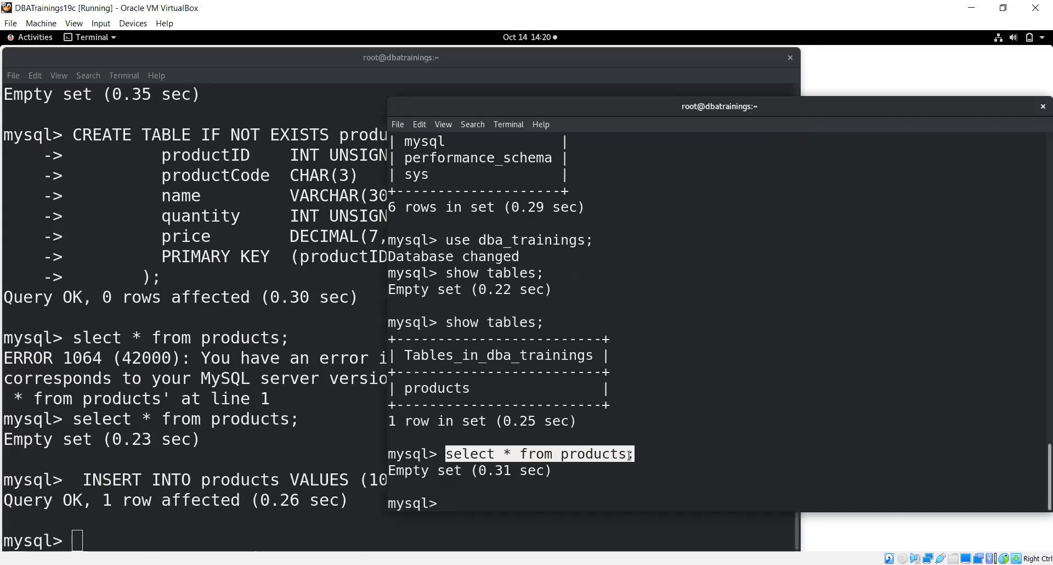
{"action": "right_click", "coordinate": [630, 458]}
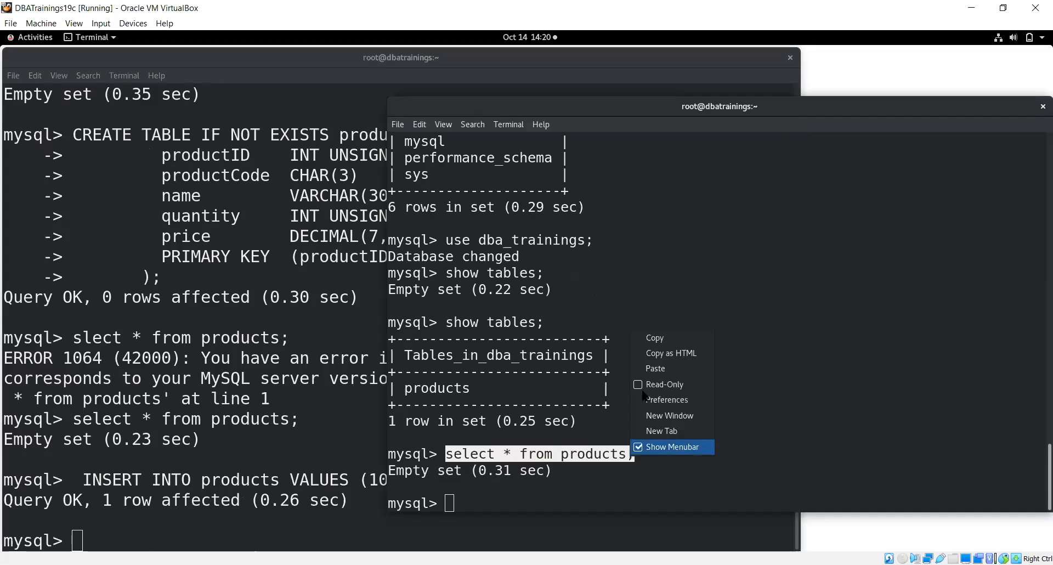
{"action": "left_click", "coordinate": [651, 337]}
{"action": "right_click", "coordinate": [732, 414]}
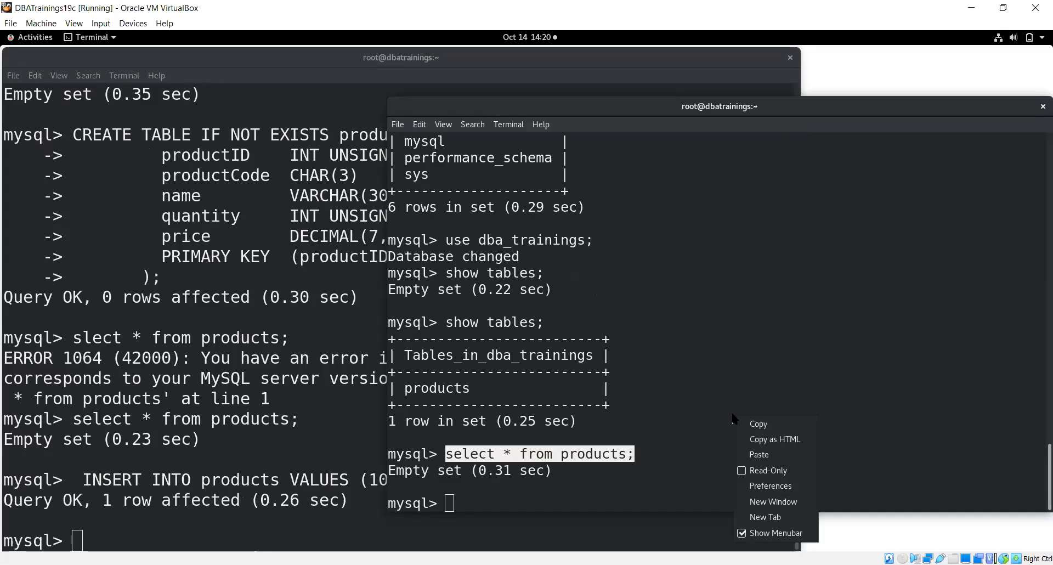
{"action": "left_click", "coordinate": [758, 457]}
{"action": "key", "text": "Return"}
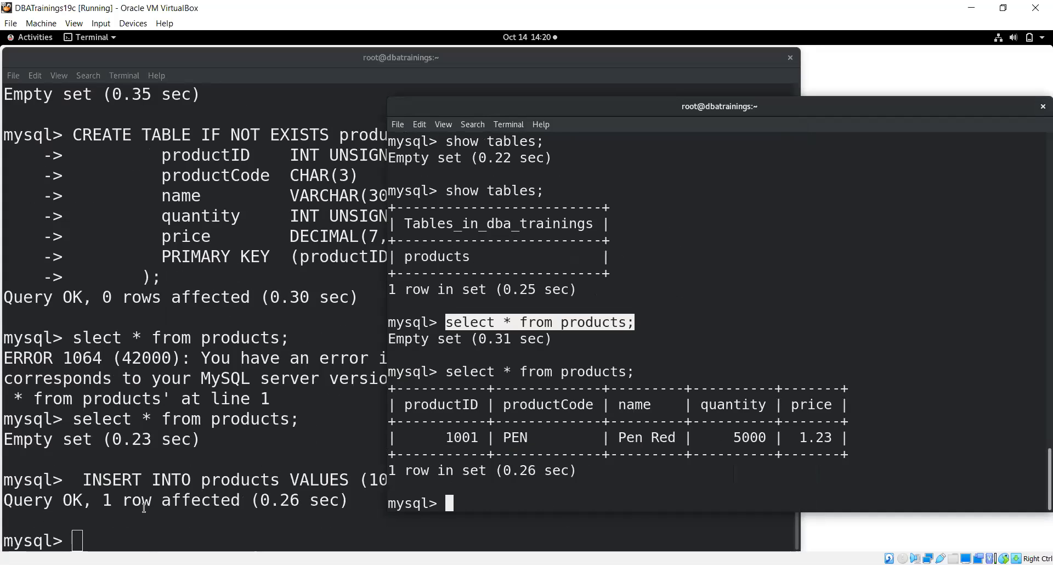
Paste and run select * from products; on dbatprod to compare its rows with those on dbatreplica
{"action": "right_click", "coordinate": [145, 526]}
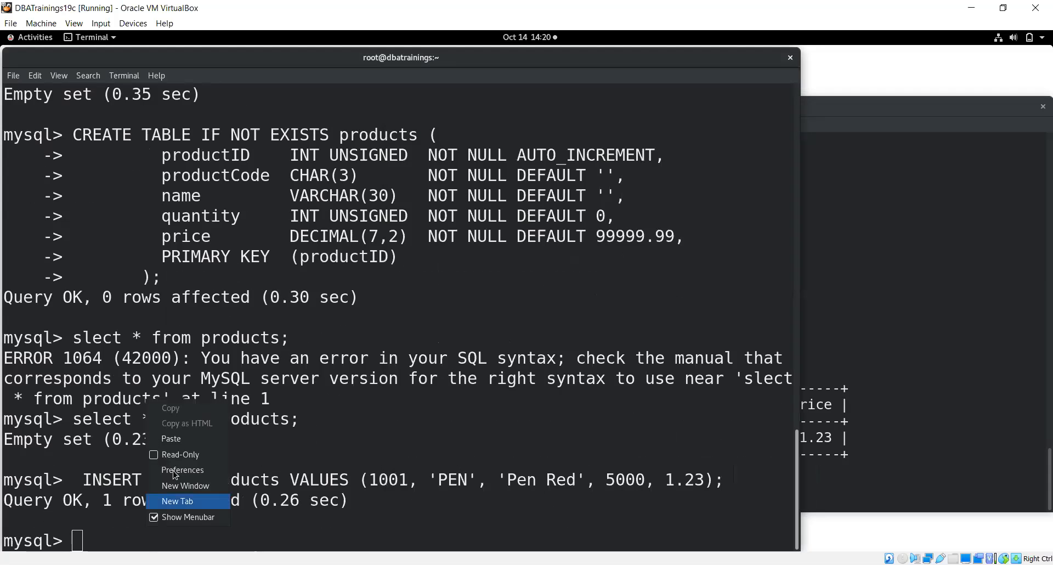
{"action": "left_click", "coordinate": [171, 439]}
{"action": "key", "text": "Return"}
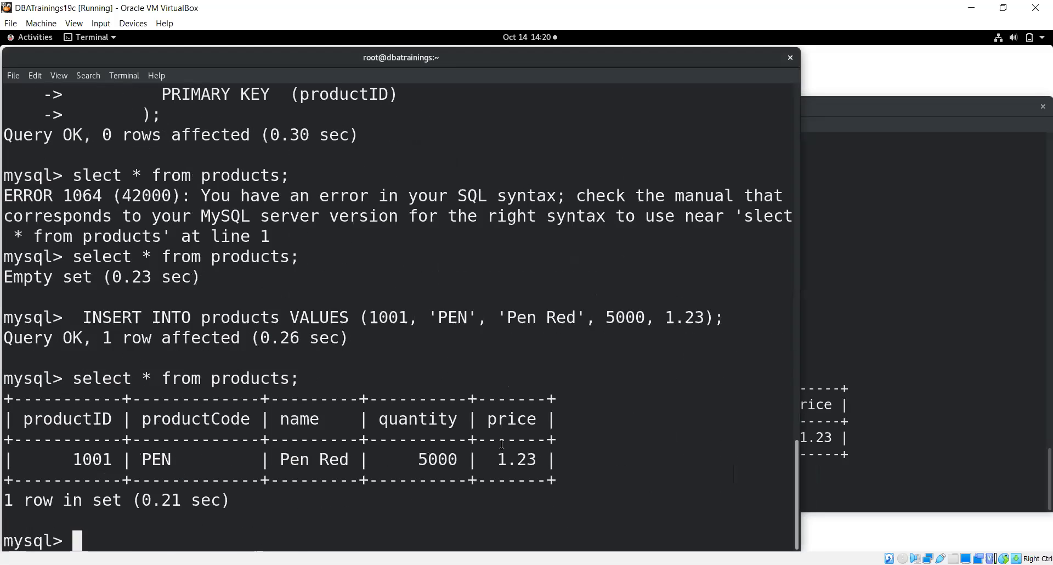
{"action": "left_click", "coordinate": [924, 441]}
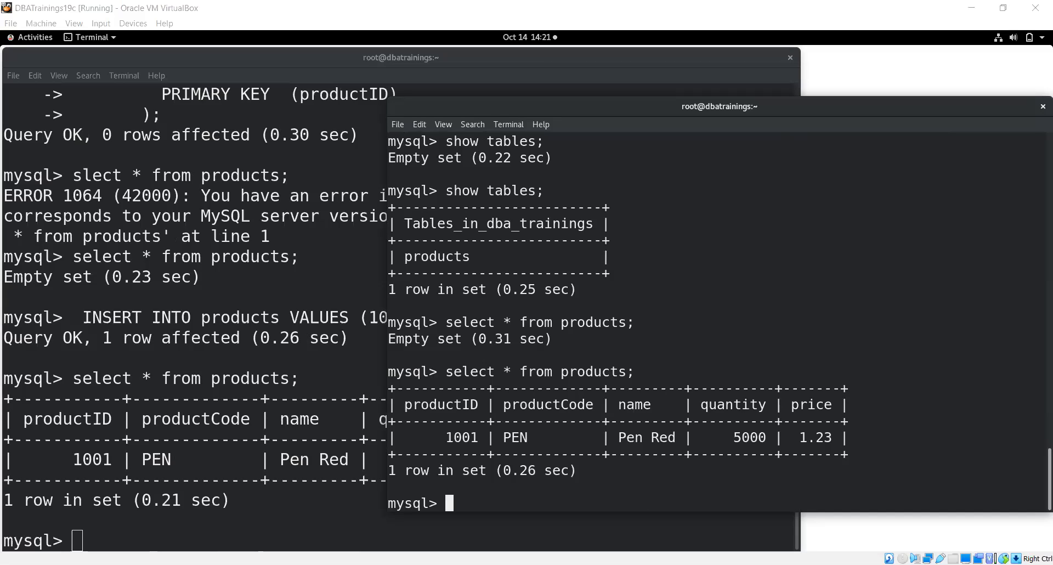
On dbatprod, paste and run INSERT INTO products (productCode, name, quantity, price) VALUES ('PEC', 'Pencil 2B', 10000, 0.48), ('PEC', 'Pencil 2H', 8000, 0.49);
{"action": "left_click", "coordinate": [289, 532]}
{"action": "right_click", "coordinate": [290, 409]}
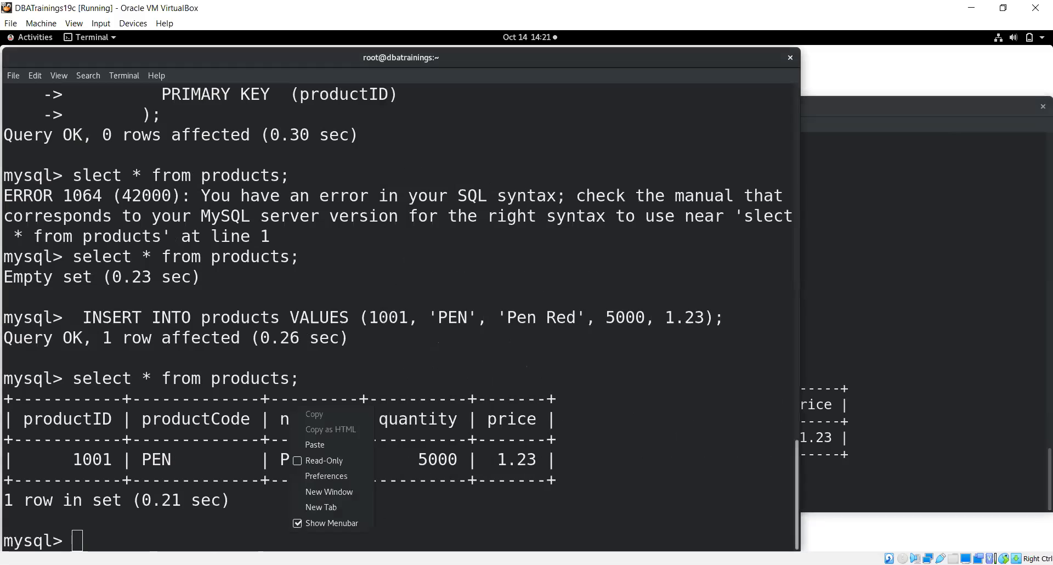
{"action": "left_click", "coordinate": [322, 445]}
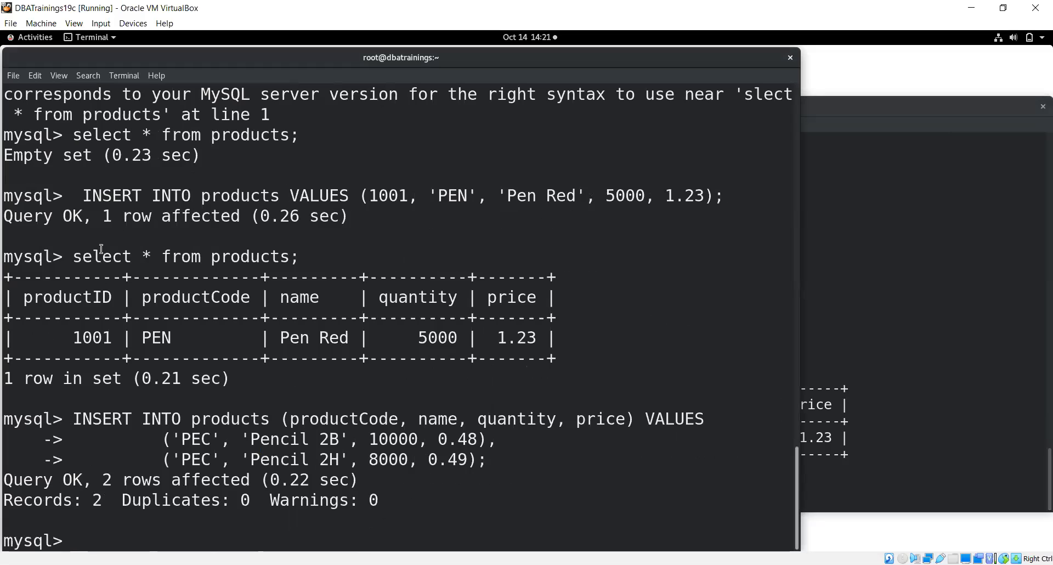
Copy select * from products from the earlier dbatprod query and run it there again, ending it with a semicolon
{"action": "left_click_drag", "start_coordinate": [73, 256], "coordinate": [250, 257]}
{"action": "left_click", "coordinate": [73, 252]}
{"action": "left_click_drag", "start_coordinate": [73, 256], "coordinate": [294, 267]}
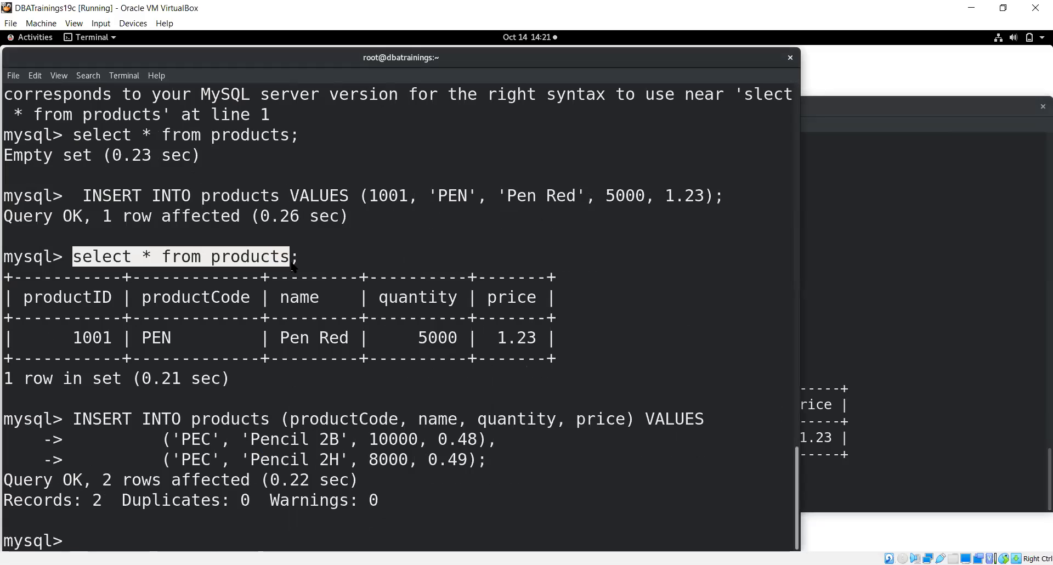
{"action": "right_click", "coordinate": [294, 267]}
{"action": "left_click", "coordinate": [311, 272]}
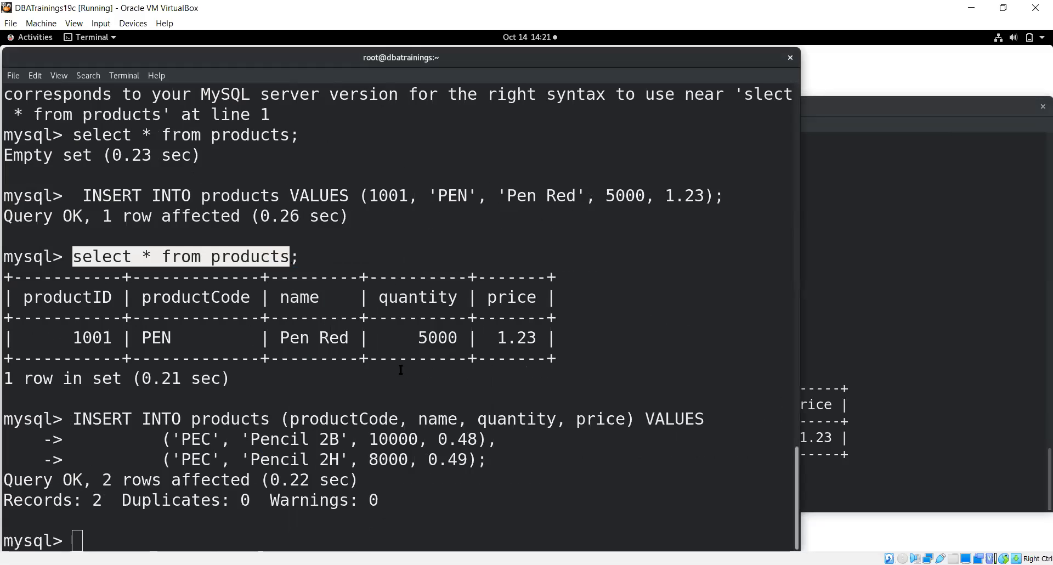
{"action": "right_click", "coordinate": [471, 480]}
{"action": "left_click", "coordinate": [500, 398]}
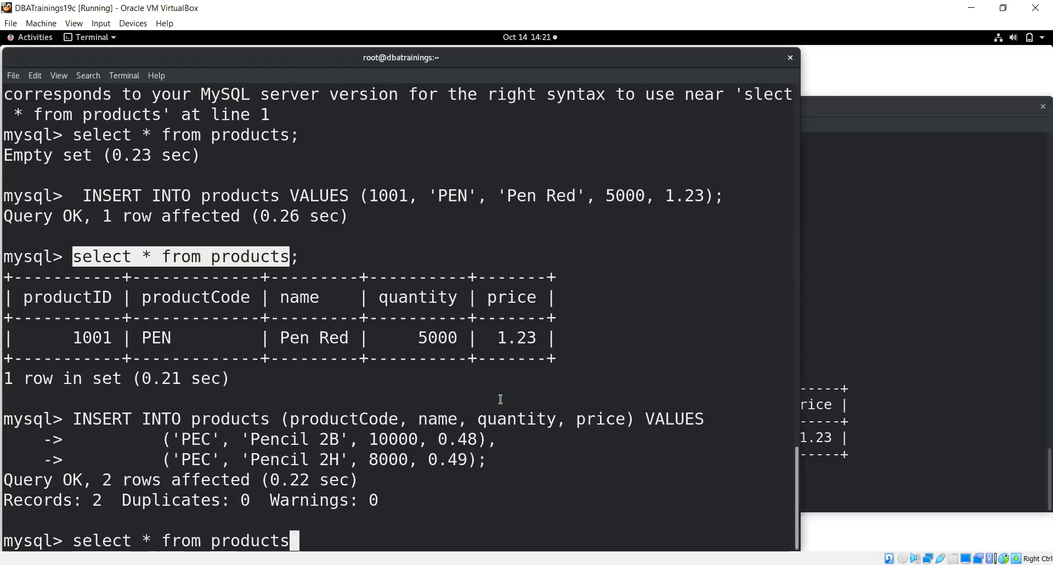
{"action": "type", "text": ";"}
{"action": "key", "text": "Return"}
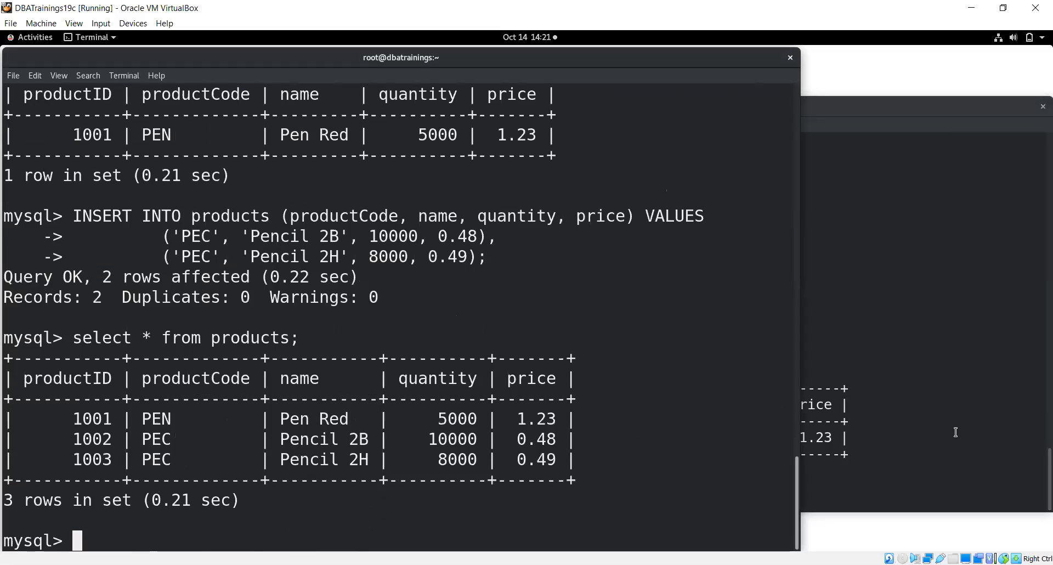
Paste the copied select * from products into the dbatreplica terminal, add the semicolon and run it
{"action": "left_click", "coordinate": [959, 440]}
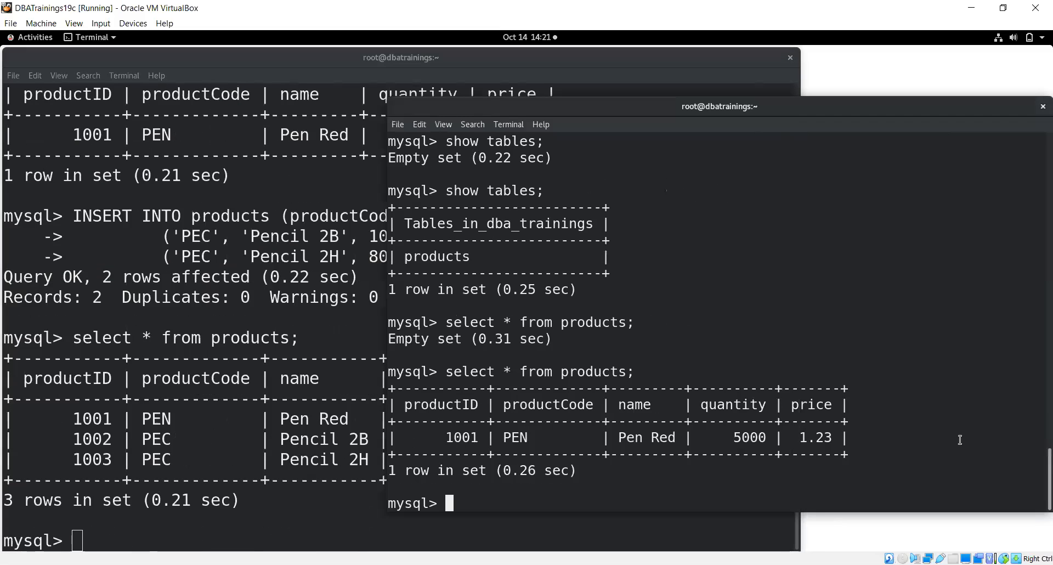
{"action": "right_click", "coordinate": [961, 440]}
{"action": "left_click", "coordinate": [976, 351]}
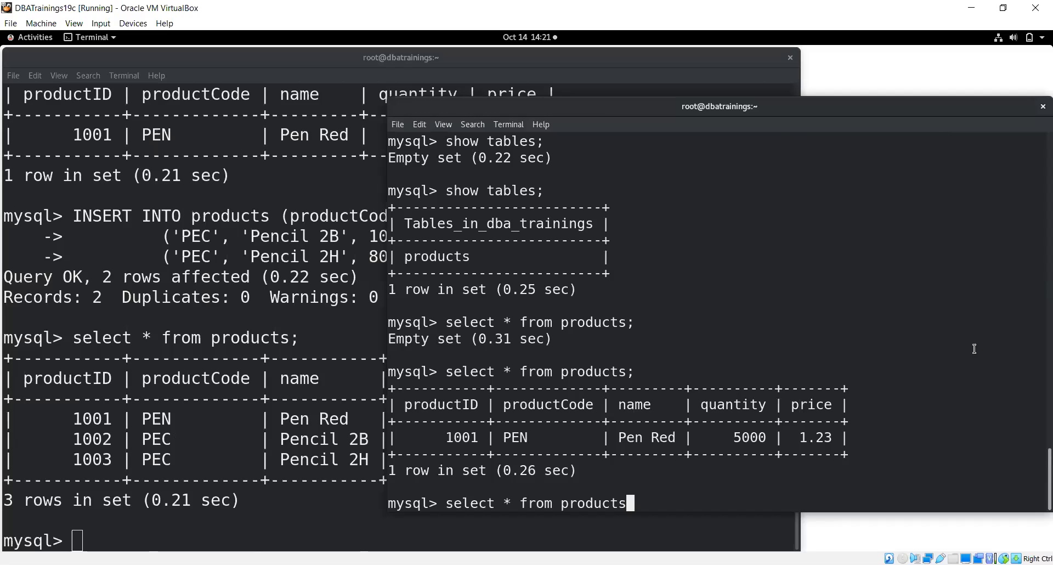
{"action": "type", "text": ";"}
{"action": "key", "text": "Return"}
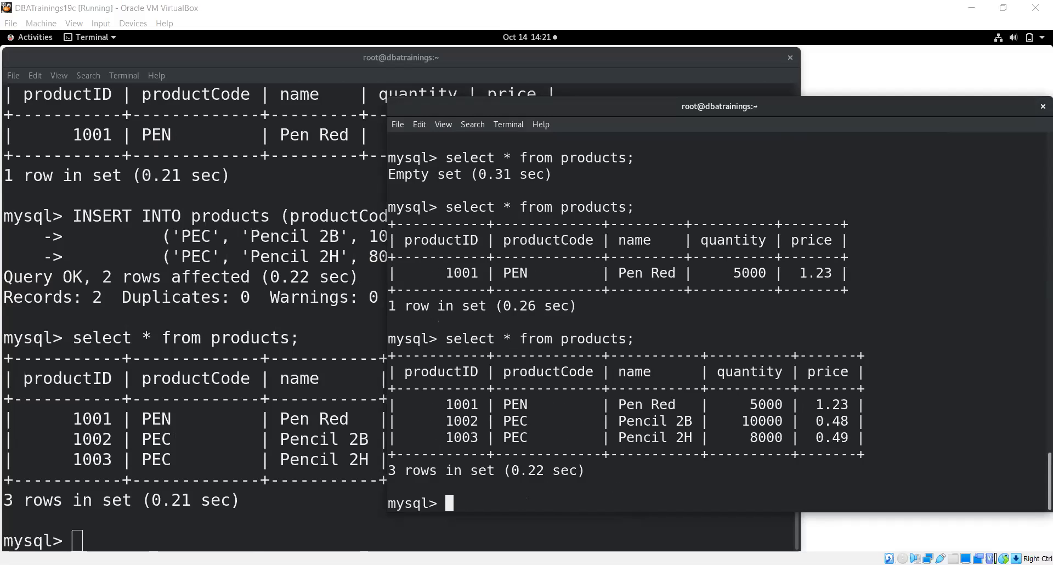
Paste and run SHOW REPLICA STATUS\G; in the dbatreplica terminal
{"action": "right_click", "coordinate": [635, 502]}
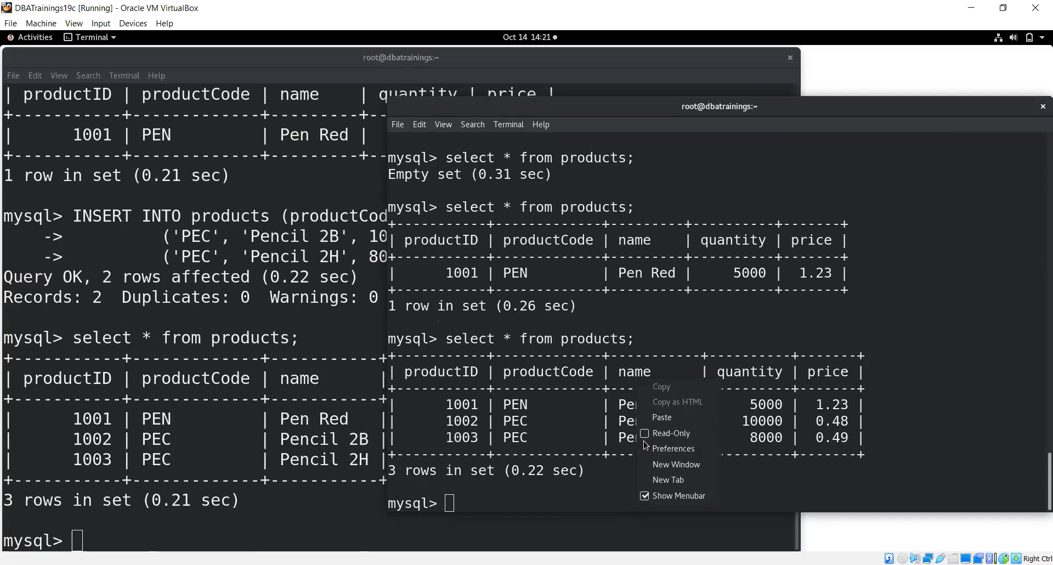
{"action": "left_click", "coordinate": [661, 418]}
{"action": "type", "text": ";"}
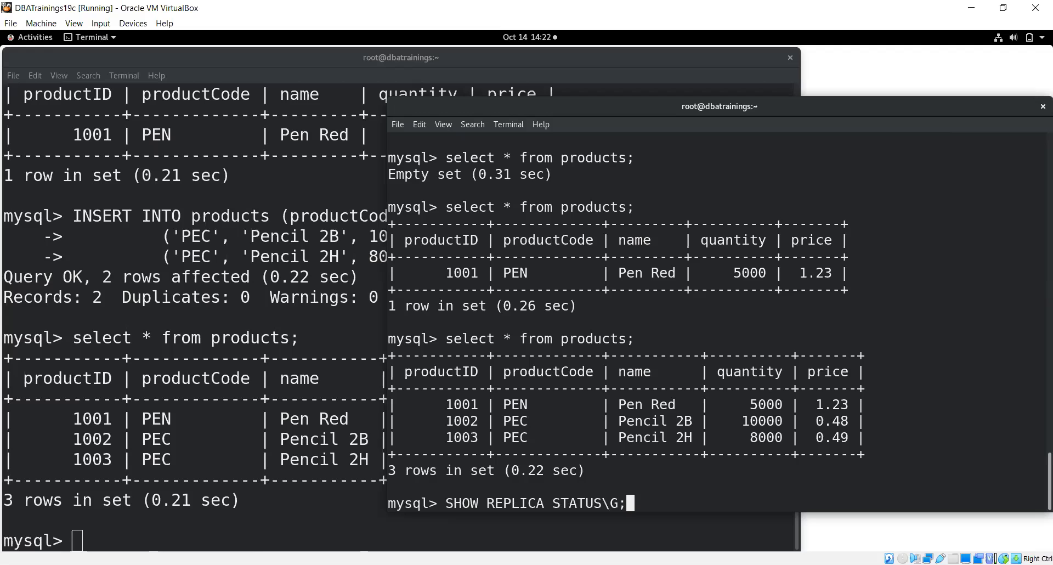
{"action": "key", "text": "Return"}
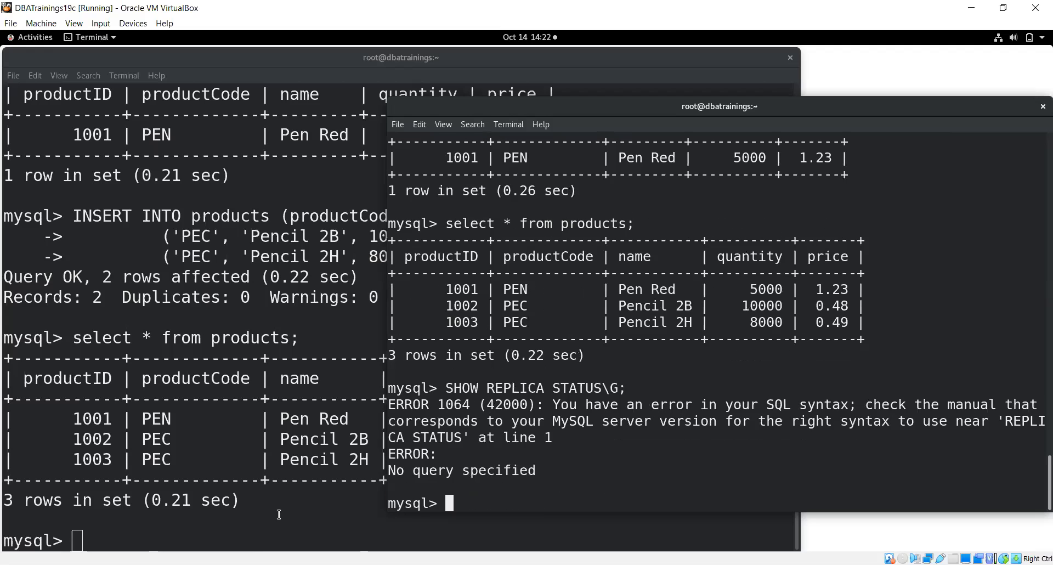
Try the same SHOW REPLICA STATUS\G; statement in the dbatprod terminal
{"action": "left_click", "coordinate": [278, 518]}
{"action": "right_click", "coordinate": [280, 523]}
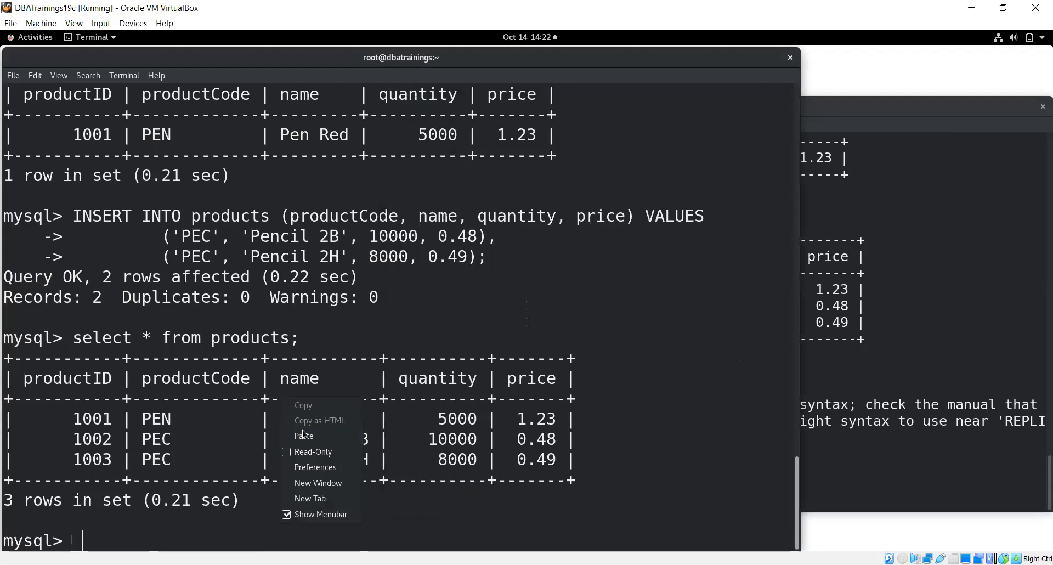
{"action": "left_click", "coordinate": [303, 434]}
{"action": "type", "text": ";"}
{"action": "key", "text": "Return"}
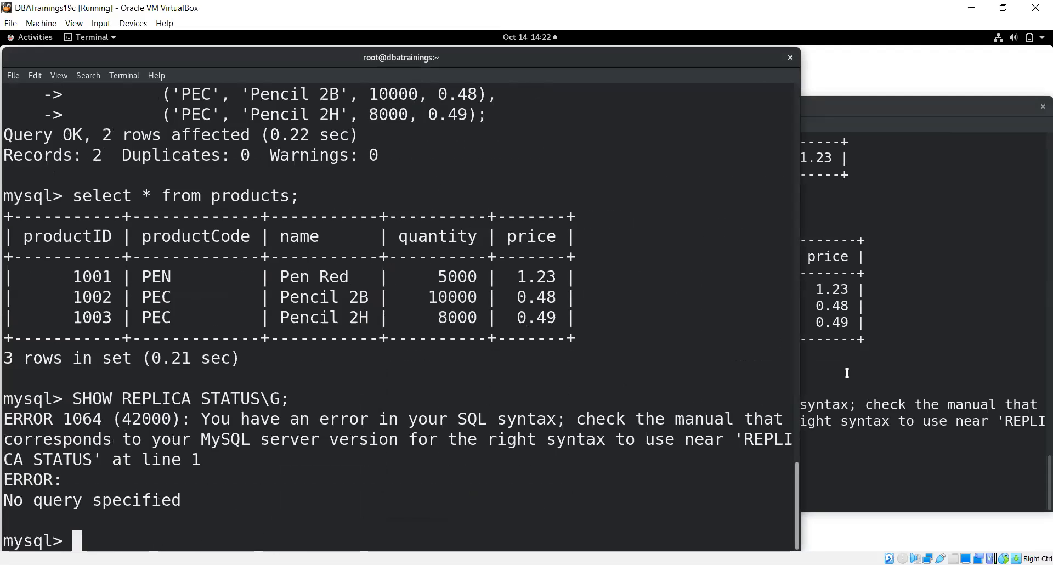
{"action": "left_click", "coordinate": [880, 347]}
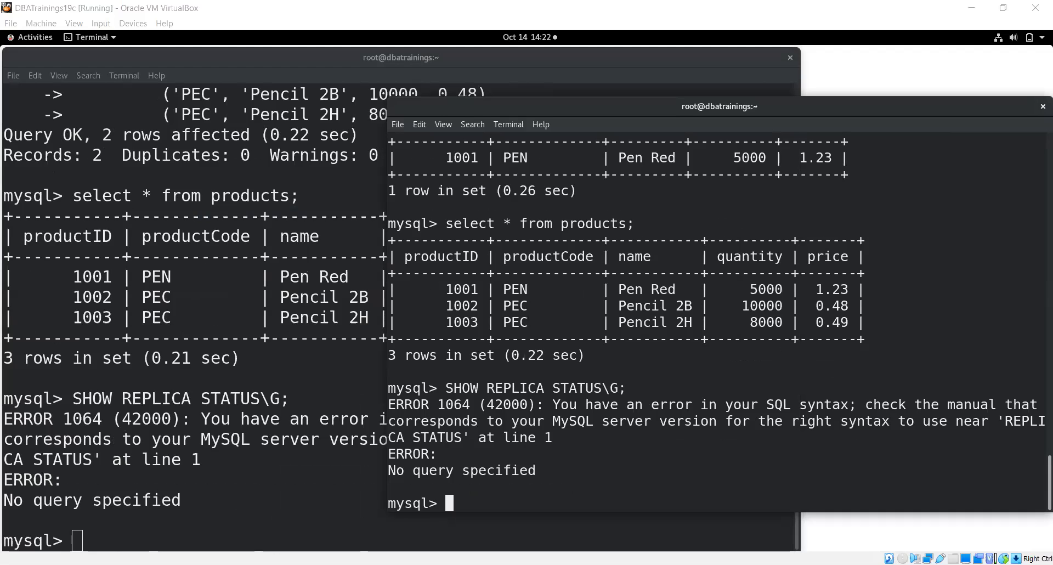
Paste and run SHOW PROCESSLIST \G; in the dbatprod terminal
{"action": "left_click", "coordinate": [244, 525]}
{"action": "right_click", "coordinate": [243, 399]}
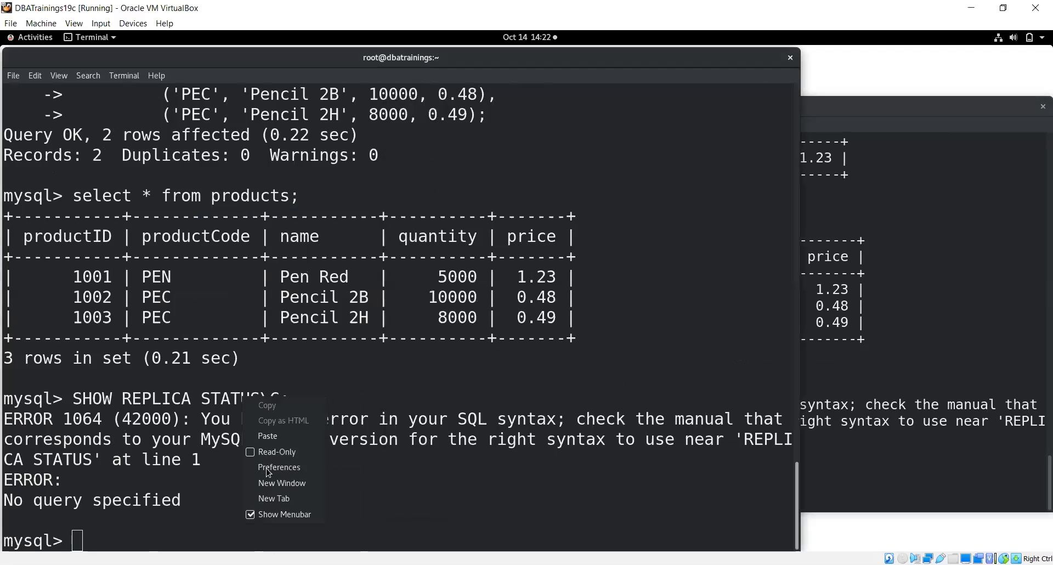
{"action": "left_click", "coordinate": [267, 435]}
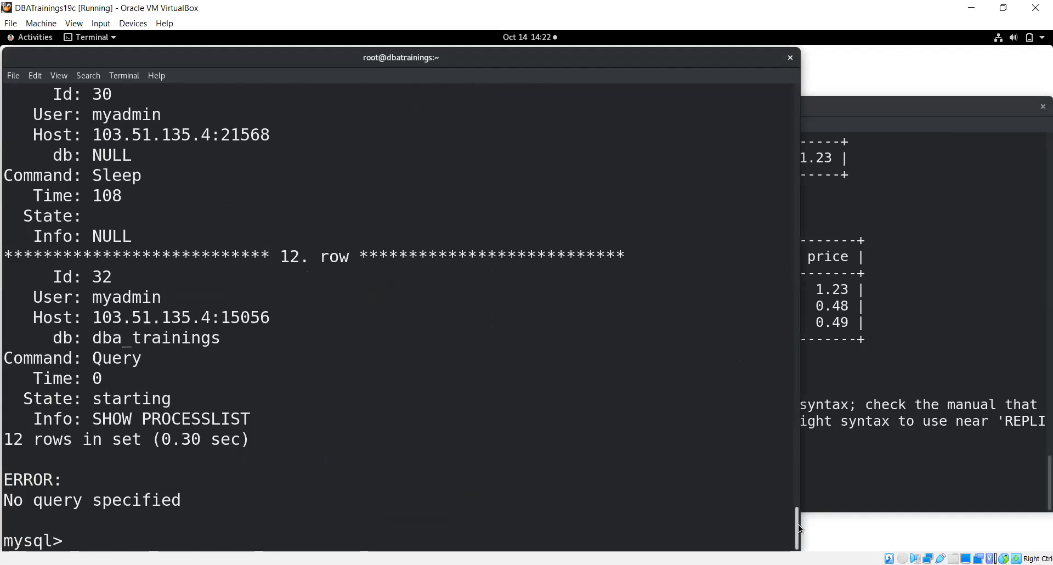
Examine the dbatprod process list from its first to its last entry, checking the user, command and state of each connection
{"action": "scroll", "coordinate": [797, 524], "scroll_direction": "up", "scroll_amount": 5}
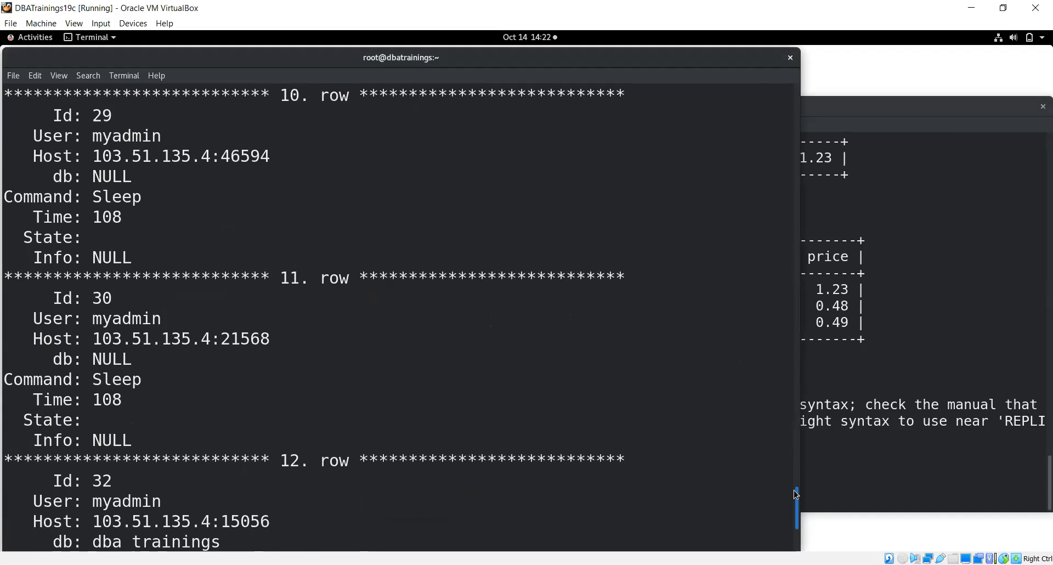
{"action": "scroll", "coordinate": [796, 493], "scroll_direction": "up", "scroll_amount": 6}
{"action": "scroll", "coordinate": [789, 467], "scroll_direction": "up", "scroll_amount": 4}
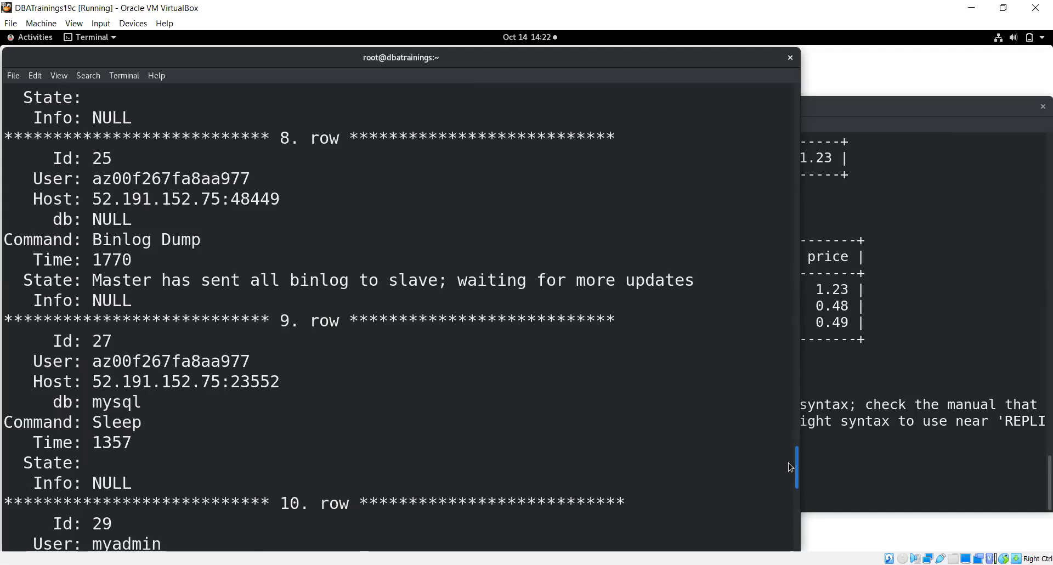
{"action": "scroll", "coordinate": [789, 467], "scroll_direction": "up", "scroll_amount": 6}
{"action": "scroll", "coordinate": [787, 404], "scroll_direction": "up", "scroll_amount": 6}
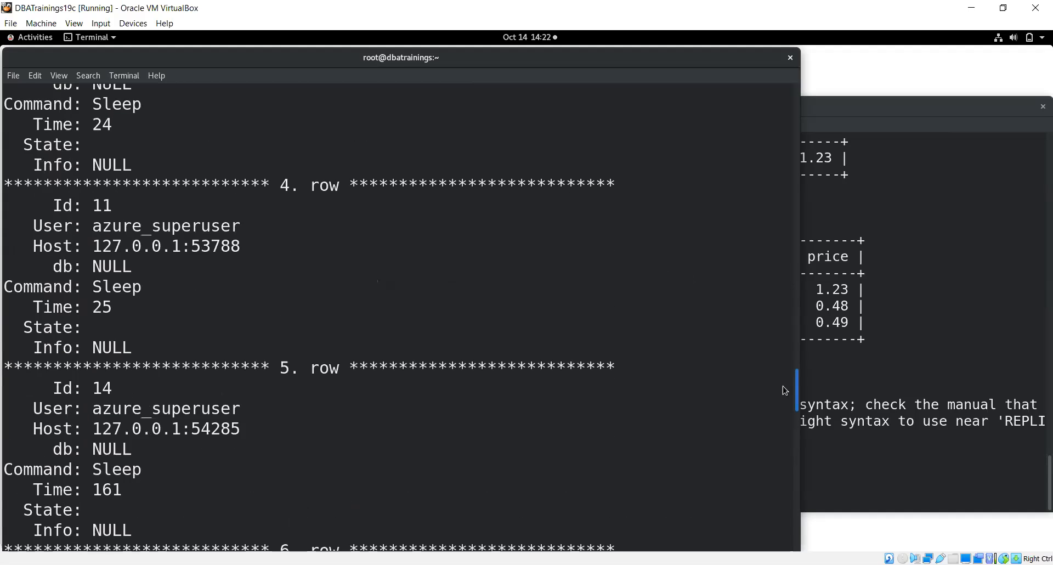
{"action": "scroll", "coordinate": [784, 359], "scroll_direction": "up", "scroll_amount": 5}
{"action": "scroll", "coordinate": [781, 321], "scroll_direction": "up", "scroll_amount": 7}
{"action": "scroll", "coordinate": [782, 336], "scroll_direction": "down", "scroll_amount": 2}
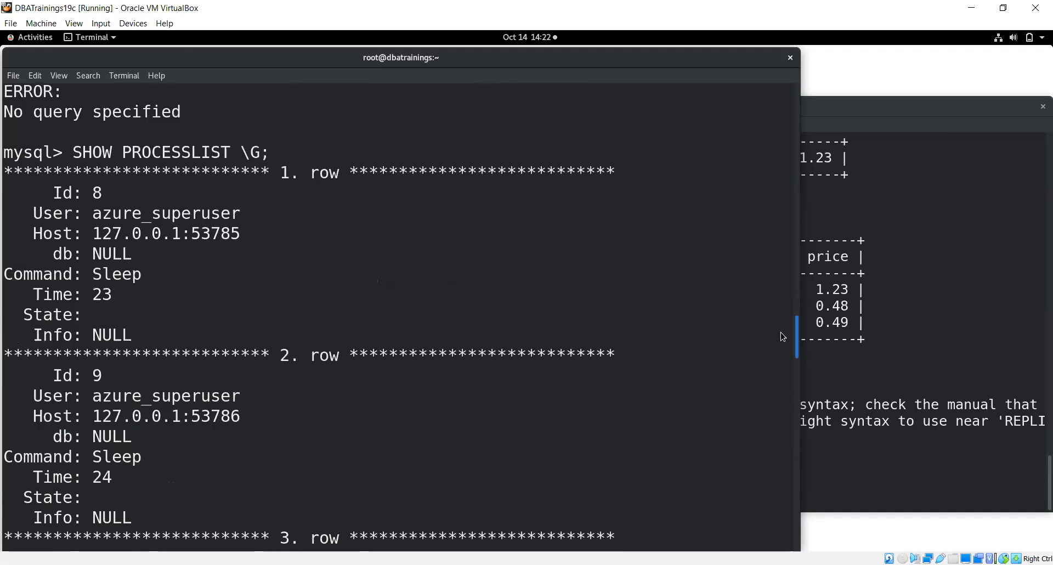
{"action": "scroll", "coordinate": [782, 362], "scroll_direction": "down", "scroll_amount": 7}
{"action": "scroll", "coordinate": [783, 381], "scroll_direction": "down", "scroll_amount": 8}
{"action": "scroll", "coordinate": [782, 429], "scroll_direction": "down", "scroll_amount": 7}
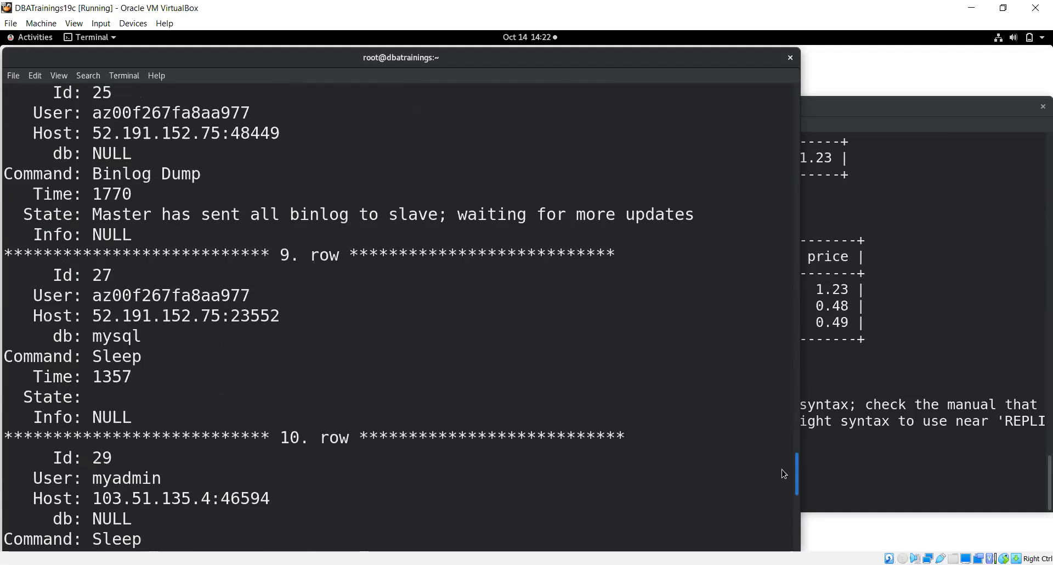
{"action": "scroll", "coordinate": [783, 472], "scroll_direction": "down", "scroll_amount": 3}
{"action": "scroll", "coordinate": [783, 496], "scroll_direction": "down", "scroll_amount": 2}
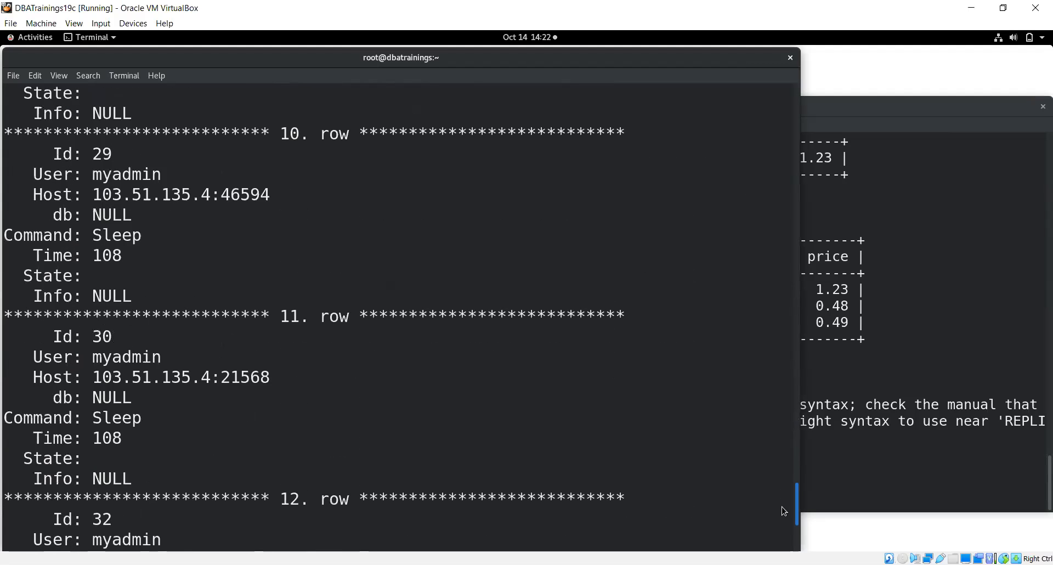
{"action": "scroll", "coordinate": [783, 511], "scroll_direction": "down", "scroll_amount": 1}
{"action": "scroll", "coordinate": [782, 512], "scroll_direction": "down", "scroll_amount": 3}
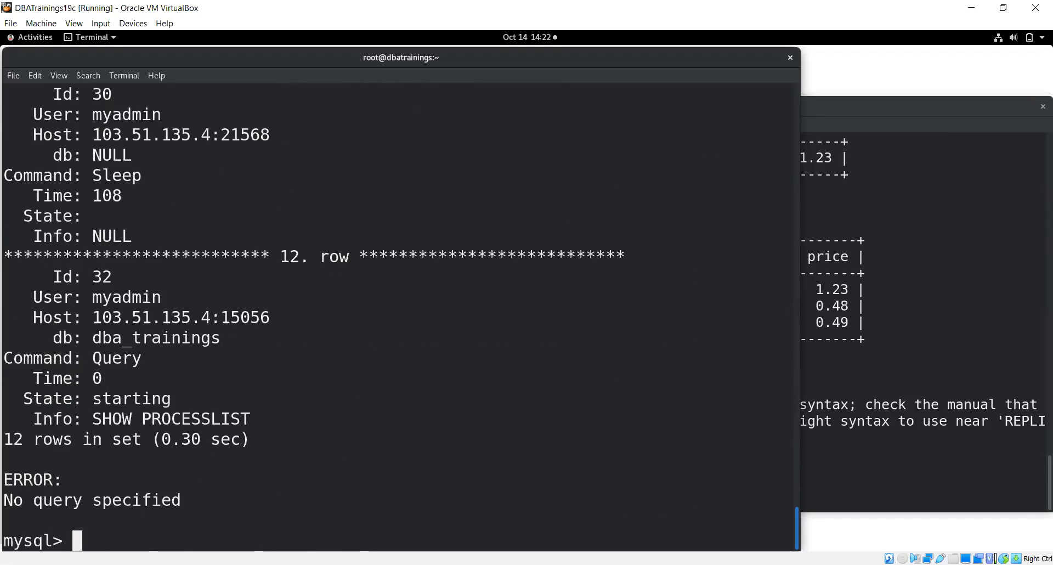
Run SHOW PROCESSLIST \G; in the dbatreplica terminal and highlight the start of its row-count line
{"action": "right_click", "coordinate": [966, 462]}
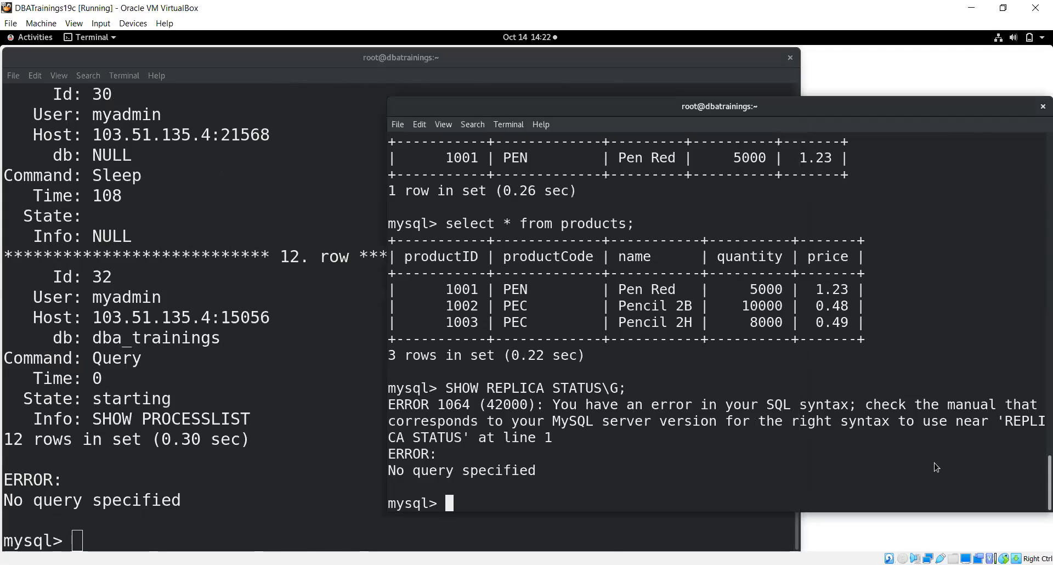
{"action": "left_click", "coordinate": [960, 376]}
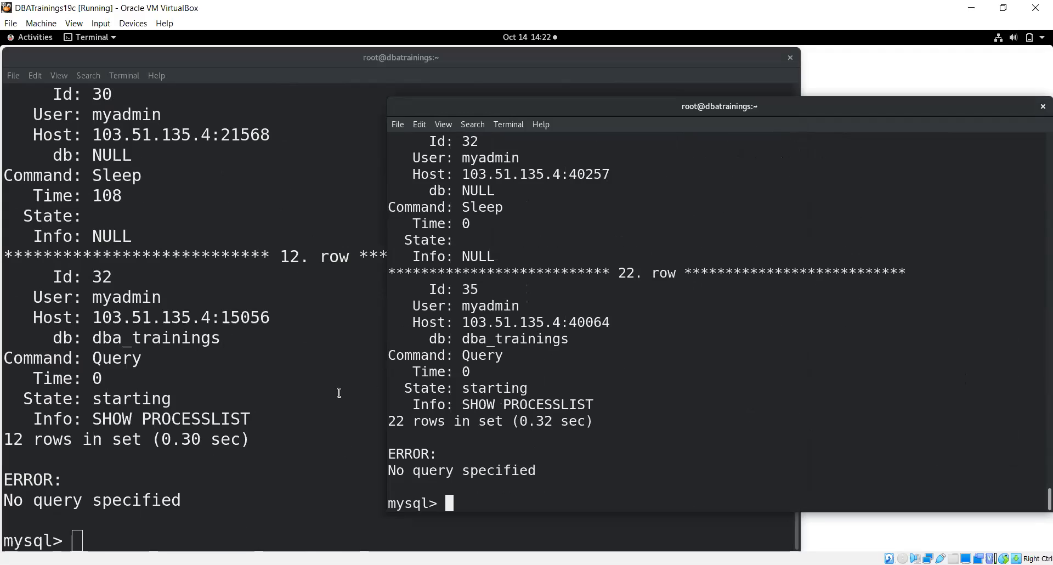
{"action": "left_click_drag", "start_coordinate": [389, 421], "coordinate": [428, 421]}
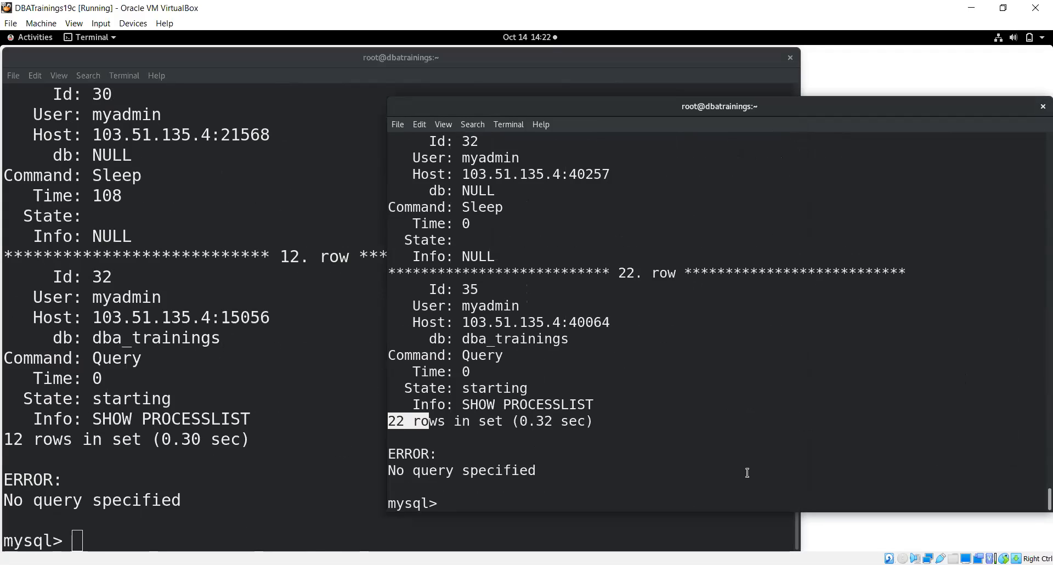
Examine the dbatreplica process list from its last entry back to the first, checking each connection's user, command and state
{"action": "left_click", "coordinate": [263, 506]}
{"action": "left_click", "coordinate": [1019, 476]}
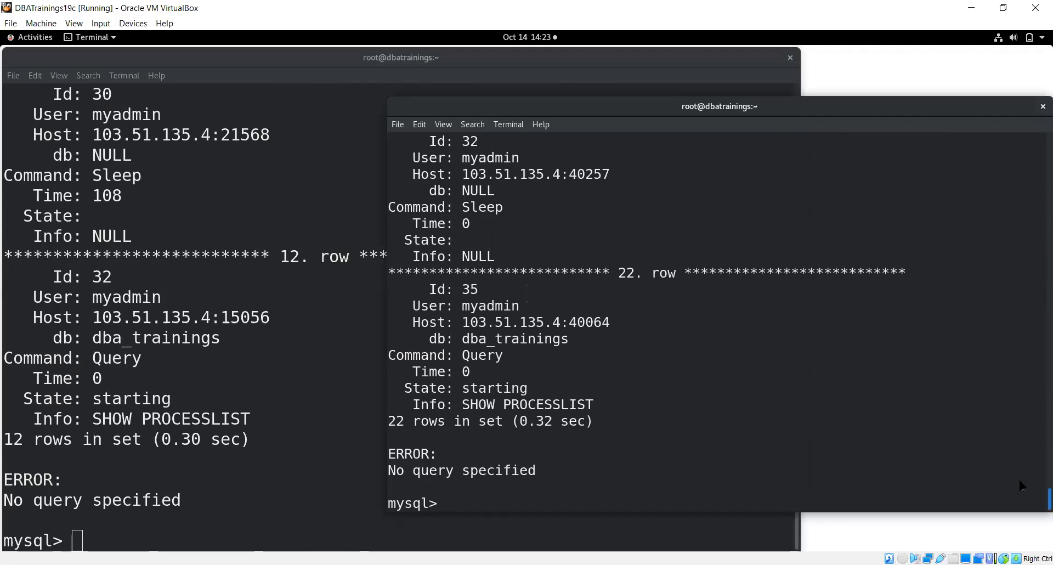
{"action": "scroll", "coordinate": [1021, 477], "scroll_direction": "up", "scroll_amount": 5}
{"action": "scroll", "coordinate": [1019, 474], "scroll_direction": "up", "scroll_amount": 13}
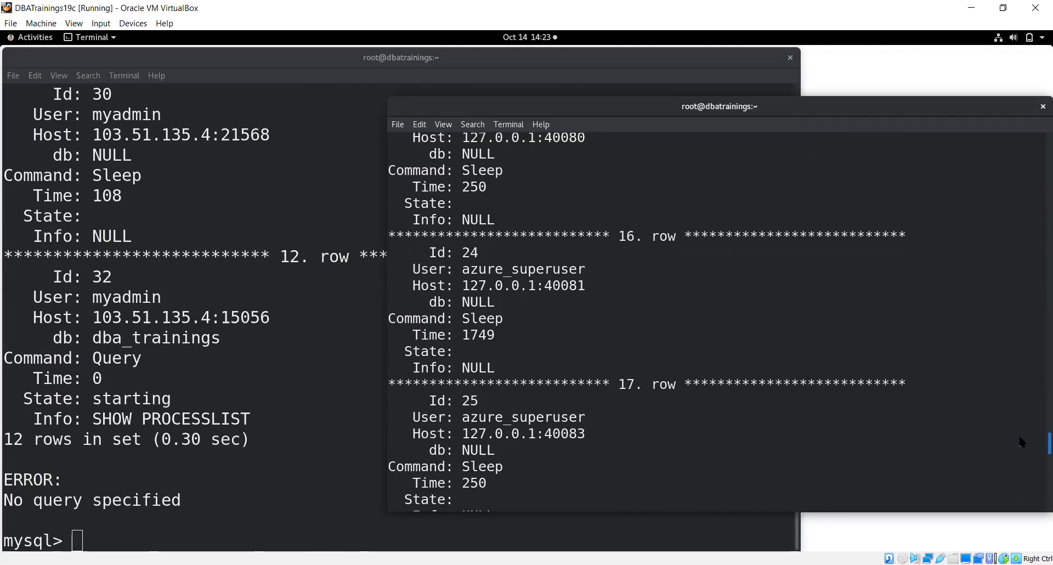
{"action": "scroll", "coordinate": [1021, 434], "scroll_direction": "up", "scroll_amount": 20}
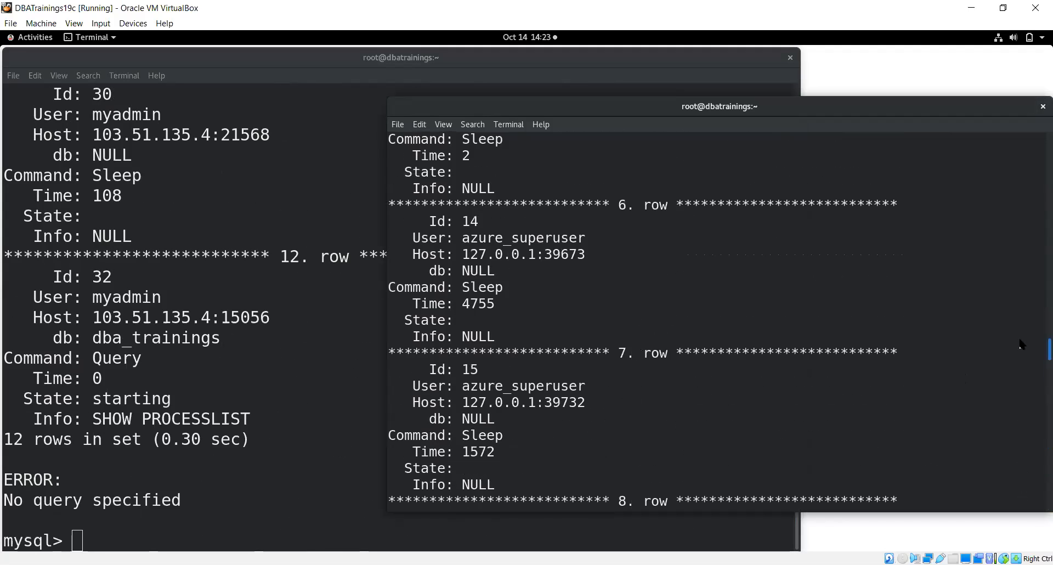
{"action": "scroll", "coordinate": [1018, 307], "scroll_direction": "up", "scroll_amount": 18}
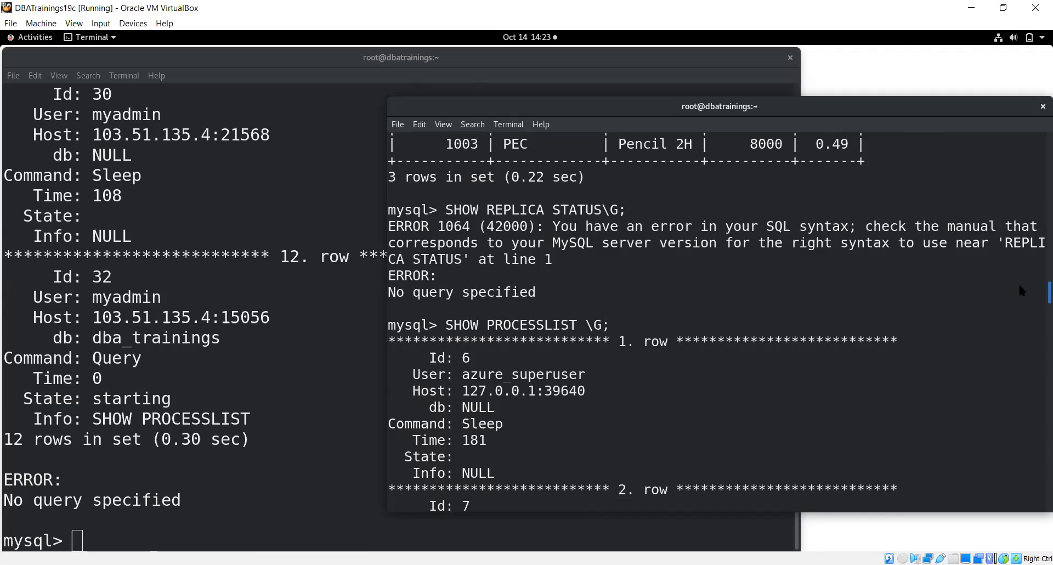
{"action": "scroll", "coordinate": [1018, 395], "scroll_direction": "down", "scroll_amount": 20}
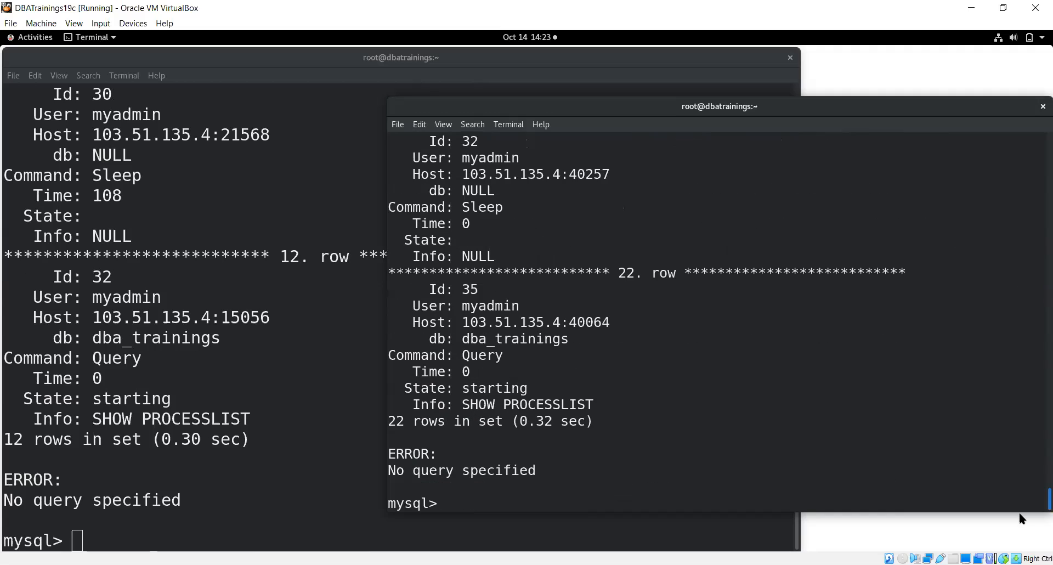
Try to run STOP SLAVE; in the dbatprod terminal and highlight the privilege part of its response
{"action": "left_click", "coordinate": [224, 523]}
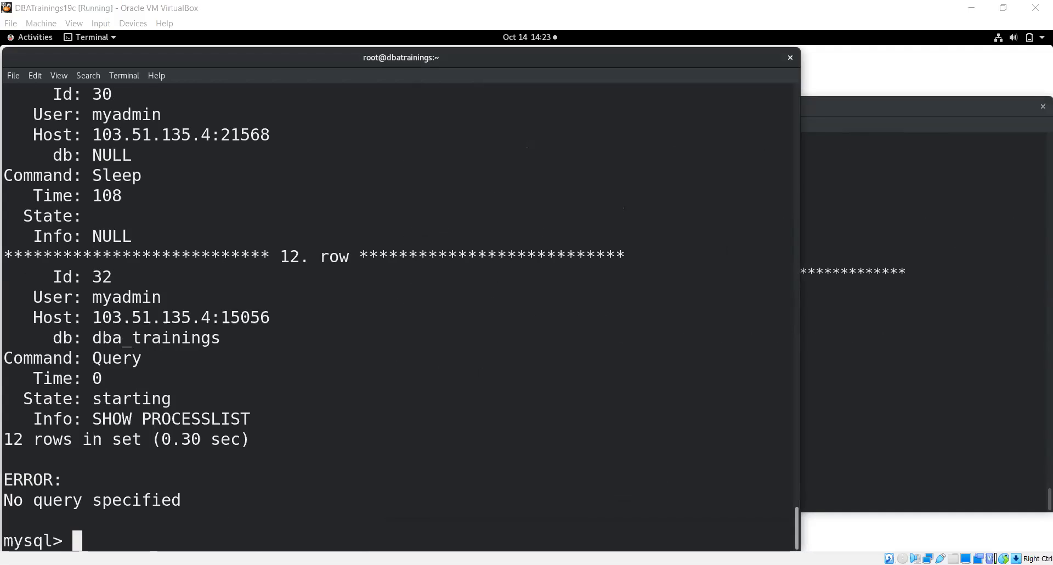
{"action": "right_click", "coordinate": [383, 499]}
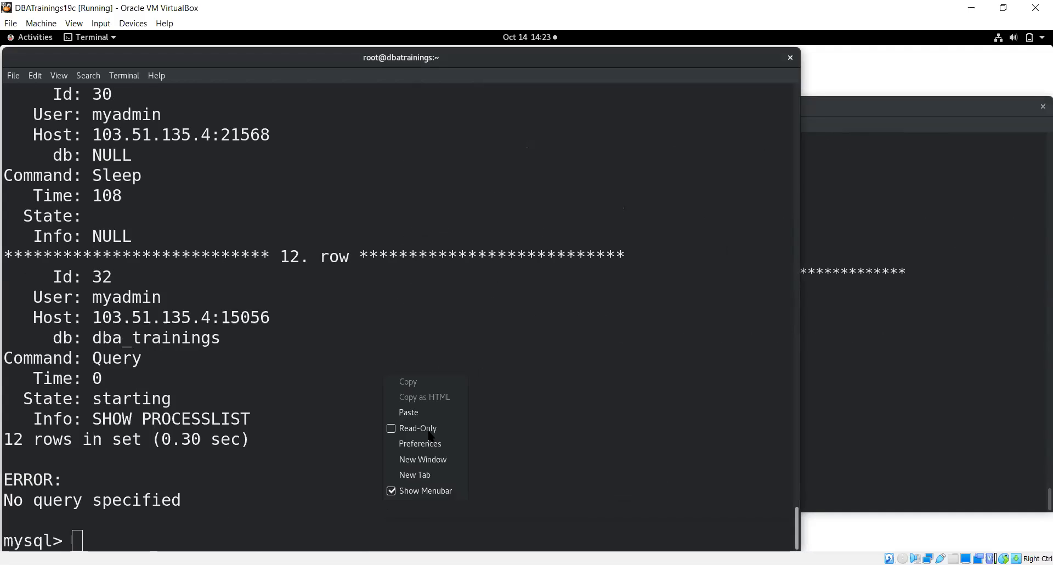
{"action": "left_click", "coordinate": [431, 410]}
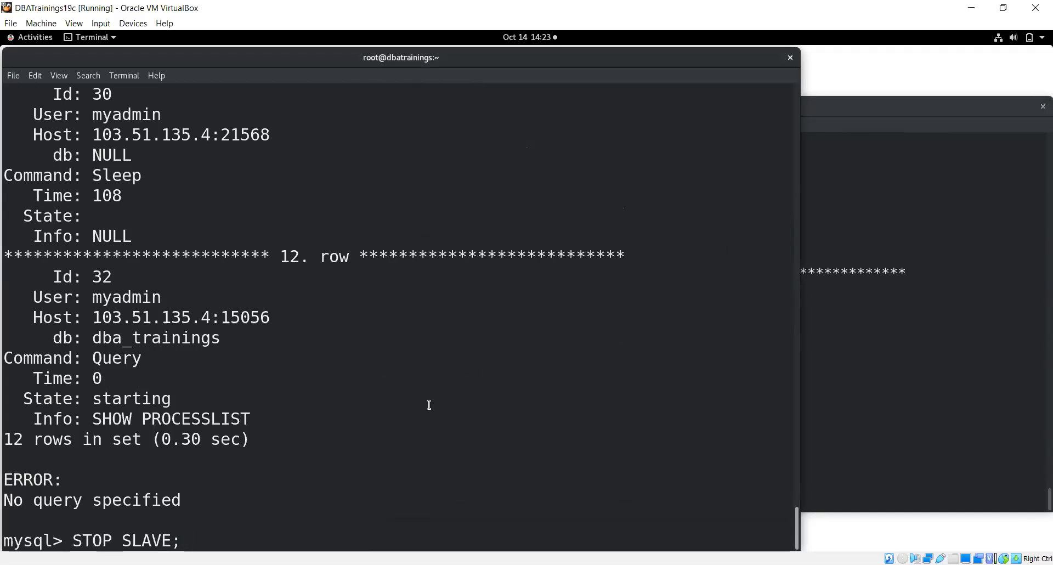
{"action": "key", "text": "Return"}
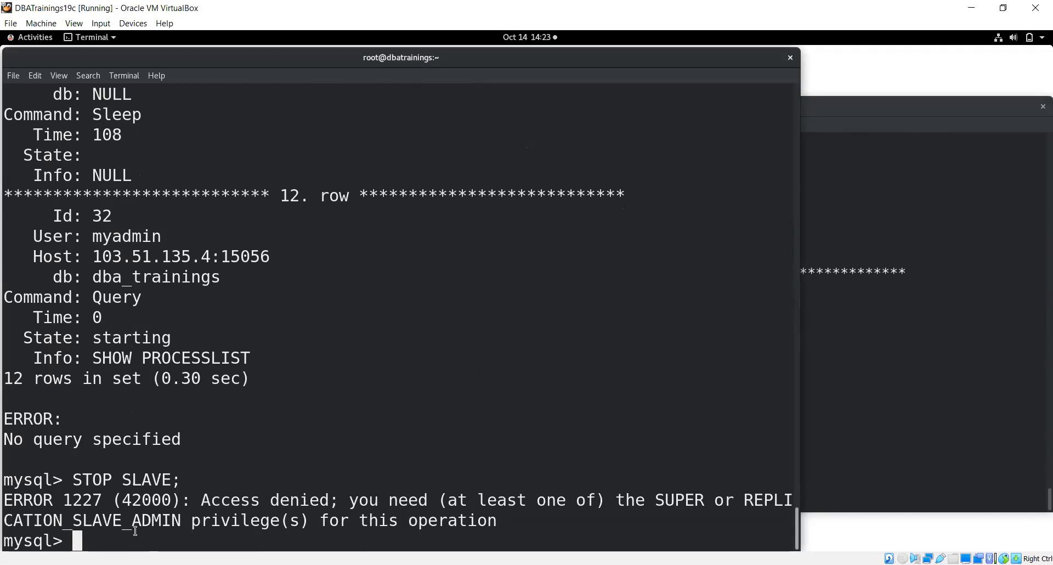
{"action": "left_click_drag", "start_coordinate": [116, 525], "coordinate": [232, 531]}
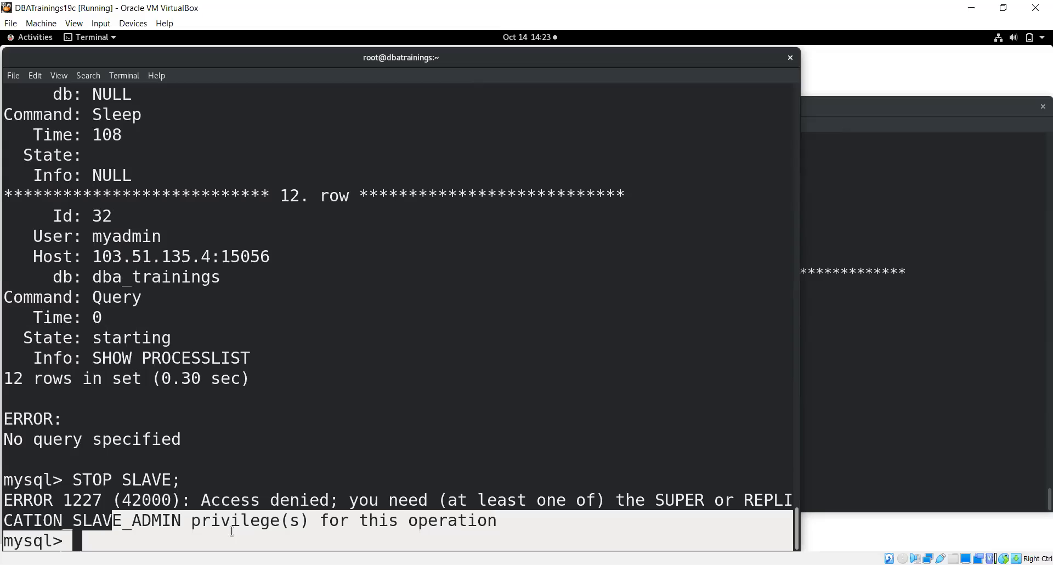
Try to create the suppliers table in the dbatreplica terminal with the copied CREATE TABLE statement
{"action": "left_click", "coordinate": [948, 448]}
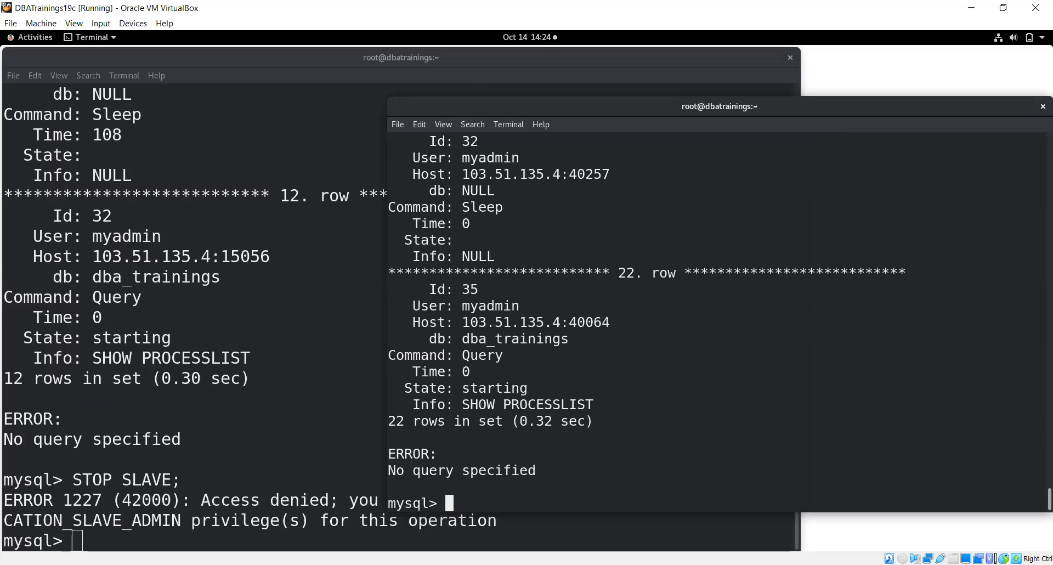
{"action": "key", "text": "alt+Tab"}
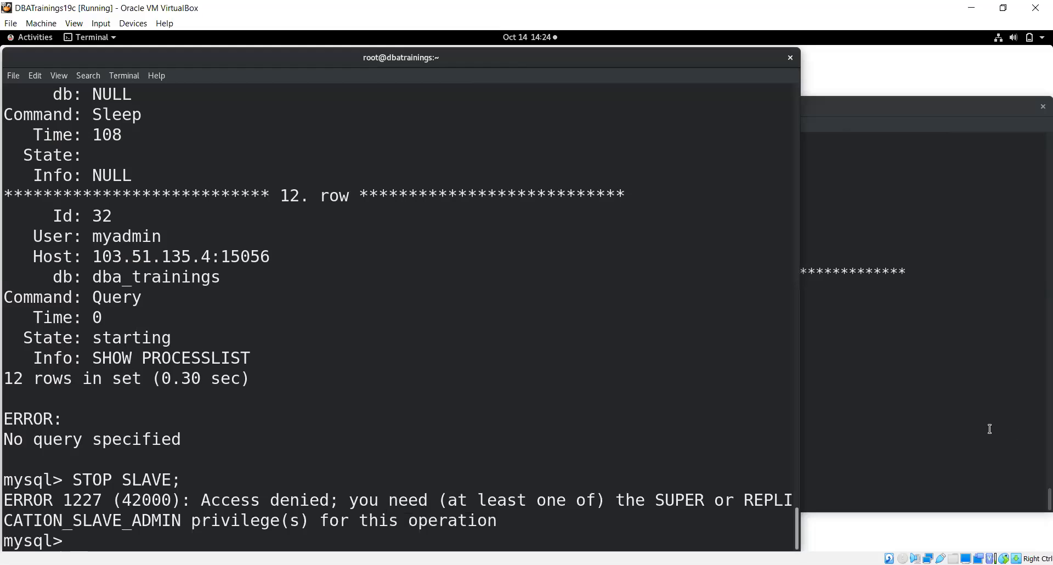
{"action": "left_click", "coordinate": [950, 444]}
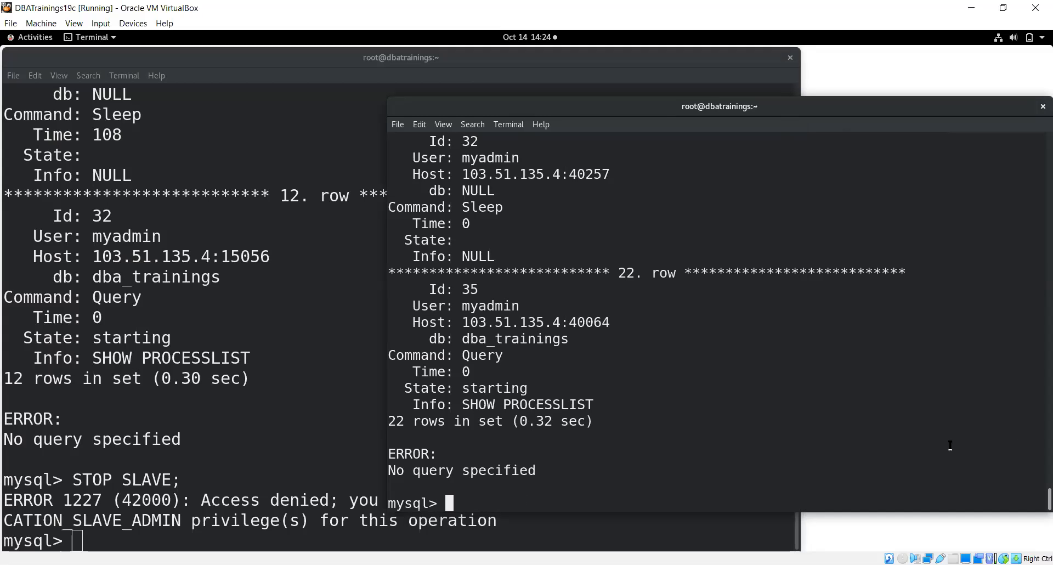
{"action": "right_click", "coordinate": [950, 444]}
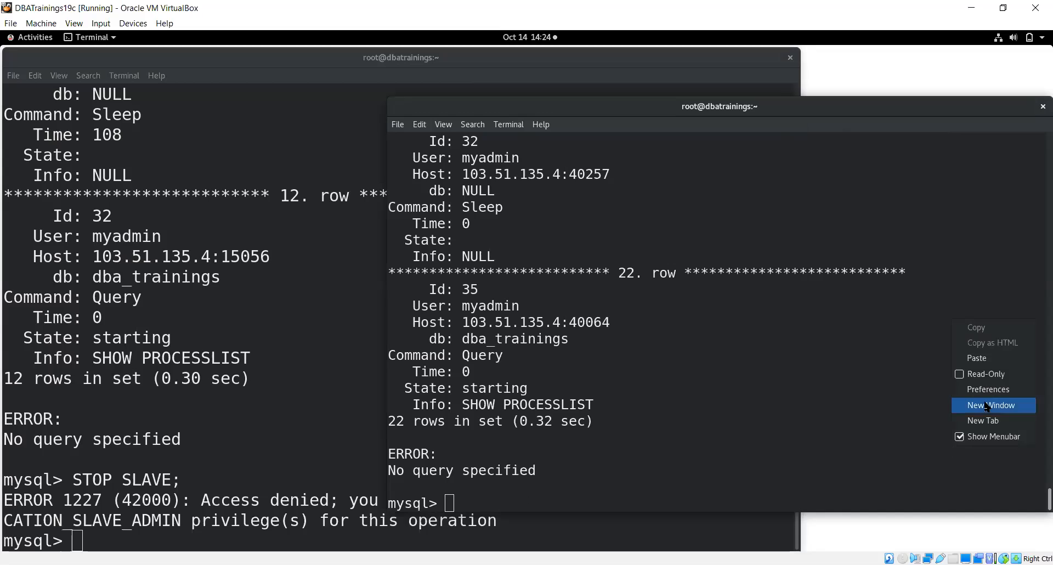
{"action": "left_click", "coordinate": [985, 366]}
{"action": "key", "text": "Return"}
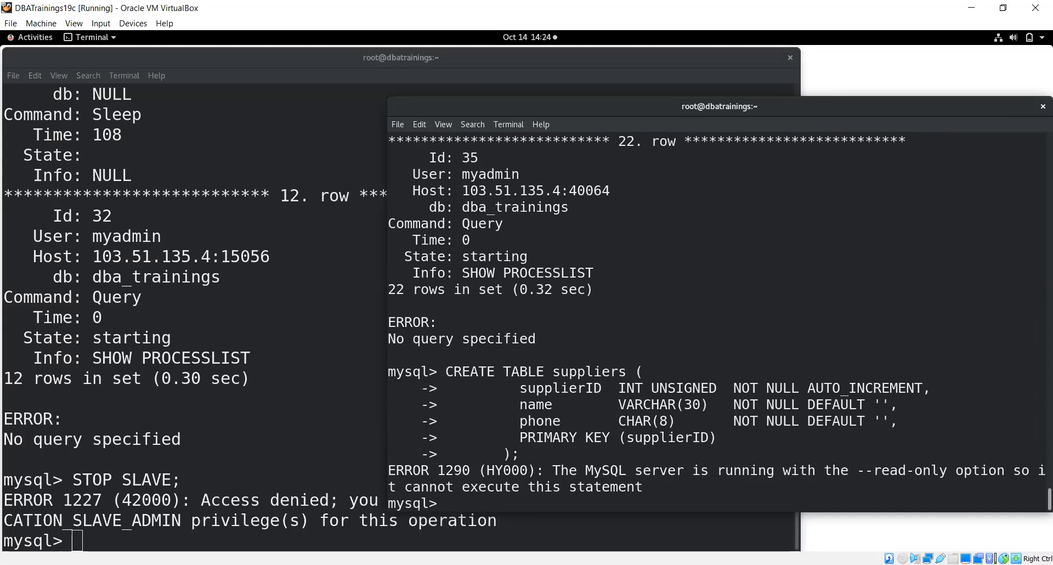
Create the suppliers table on dbatprod with supplierID, name and phone columns and supplierID as primary key
{"action": "right_click", "coordinate": [263, 415]}
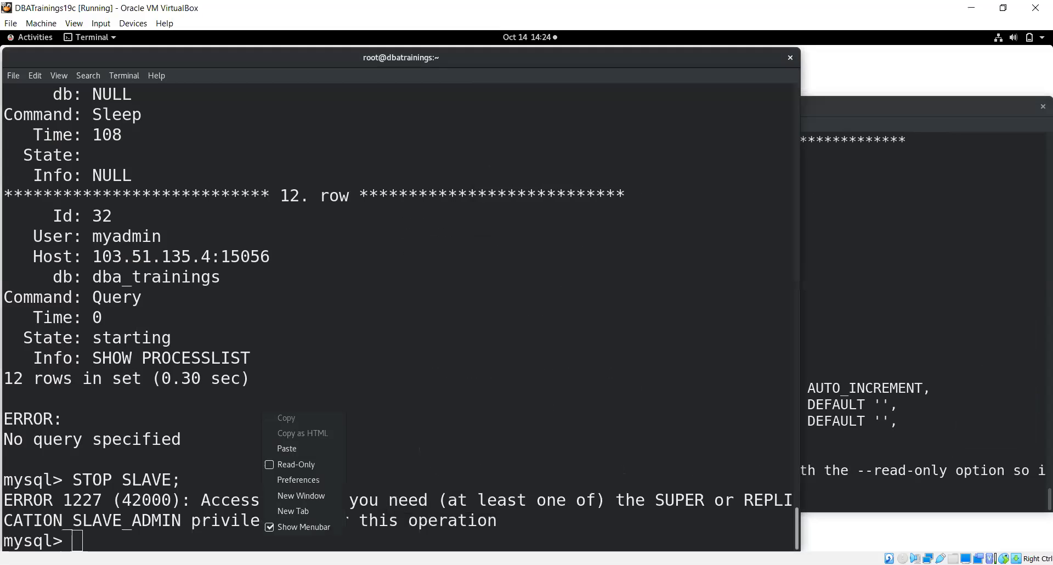
{"action": "left_click", "coordinate": [294, 455]}
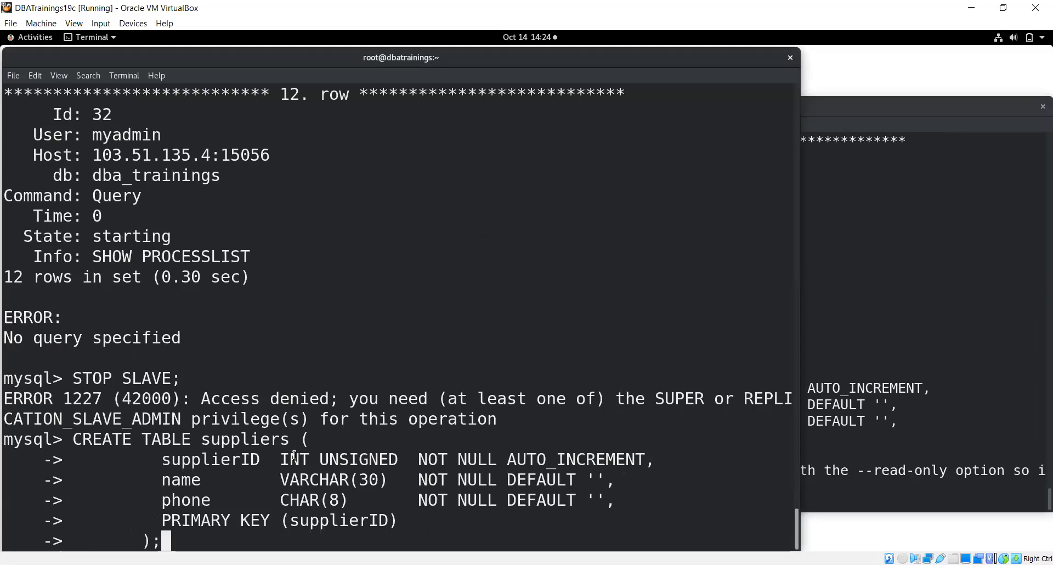
{"action": "key", "text": "Return"}
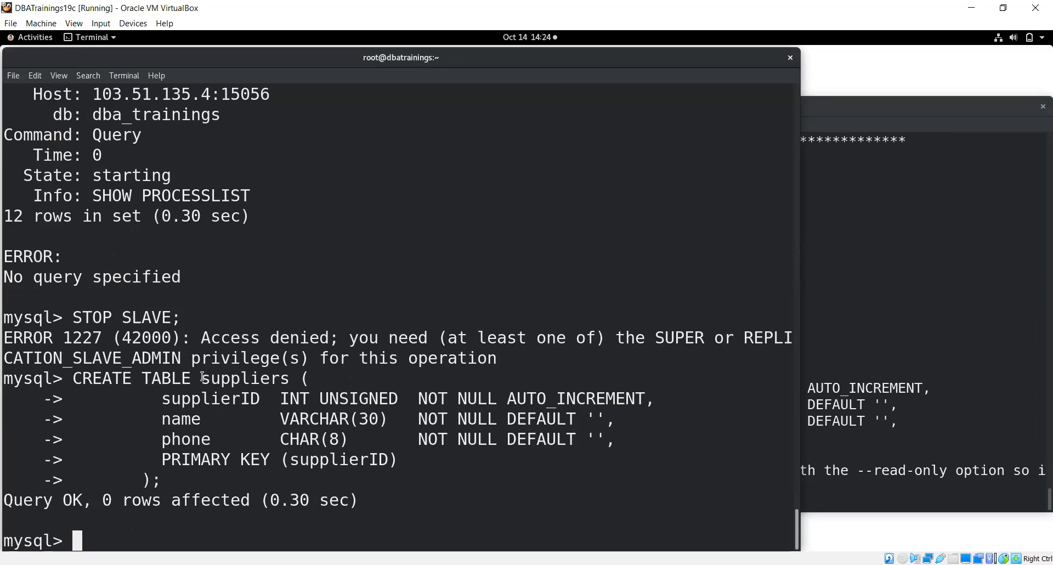
List the tables of the dba_trainings database in the dbatreplica terminal with show tables;
{"action": "left_click", "coordinate": [929, 364]}
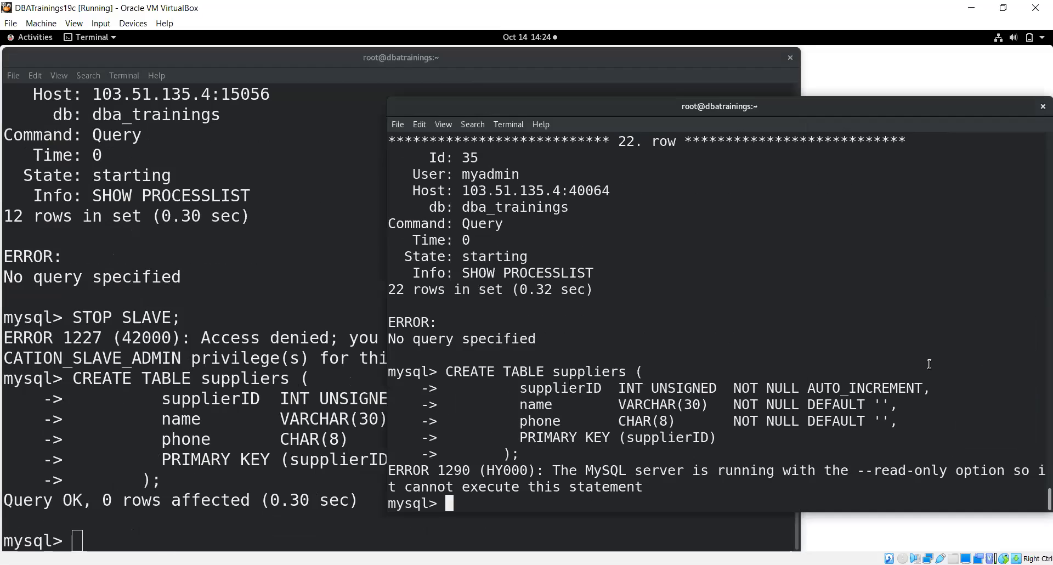
{"action": "type", "text": "show tables;"}
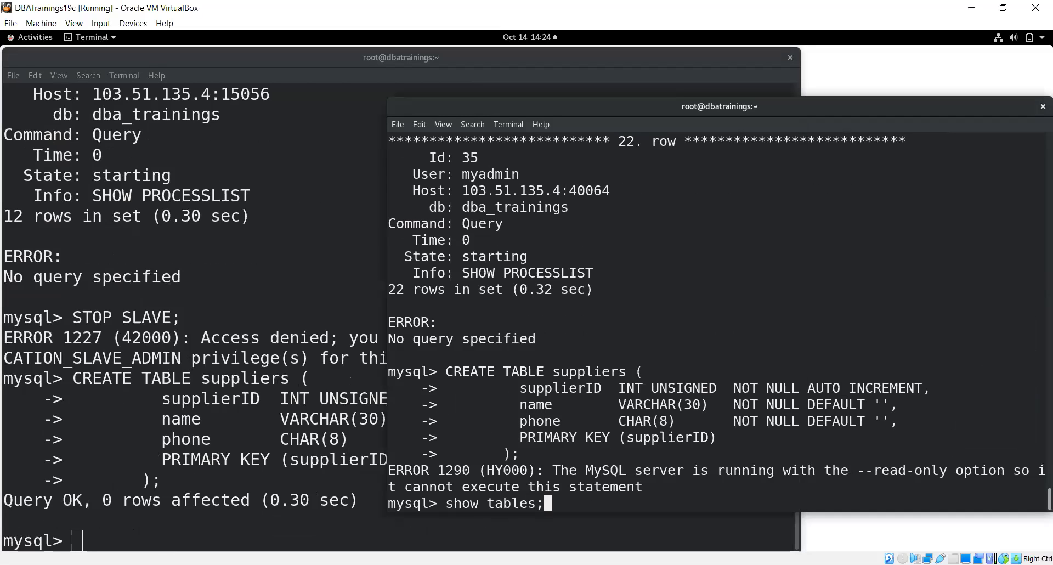
{"action": "key", "text": "Return"}
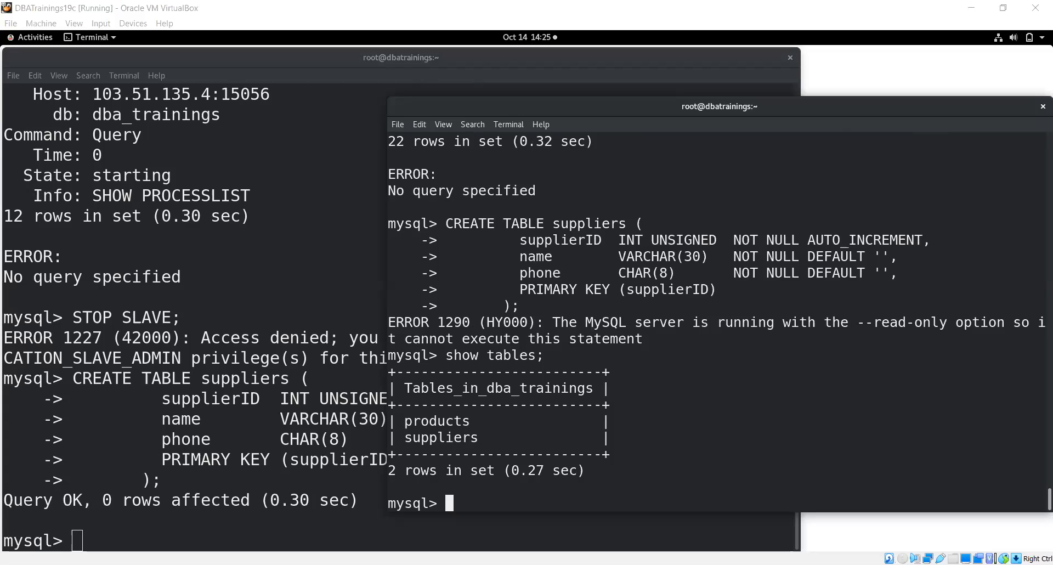
Insert suppliers 501 ABC Traders, 502 XYZ Company and 503 QQ Corp with their phone numbers into the suppliers table on dbatprod
{"action": "left_click", "coordinate": [242, 525]}
{"action": "right_click", "coordinate": [241, 525]}
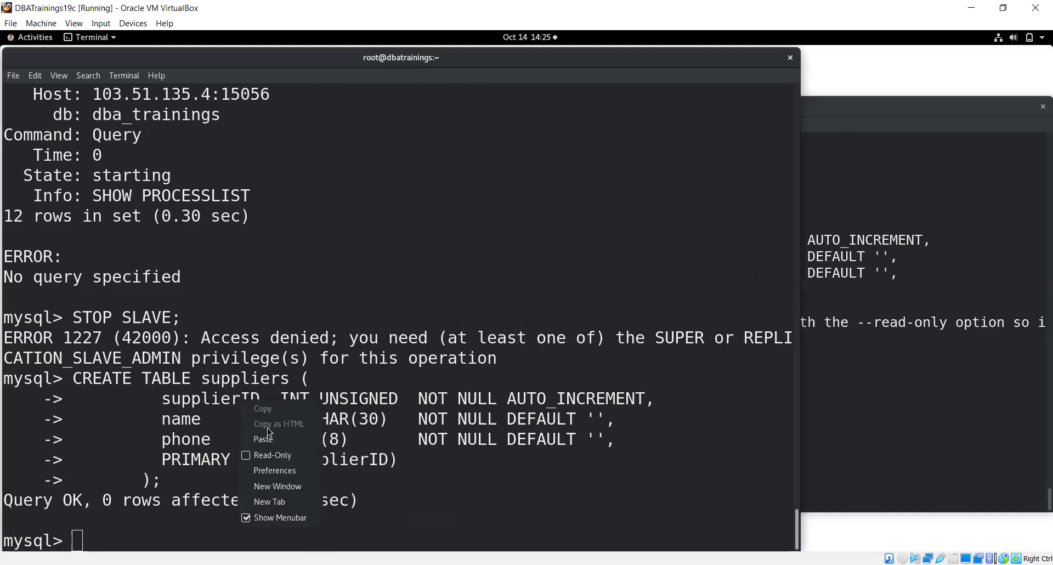
{"action": "left_click", "coordinate": [269, 441]}
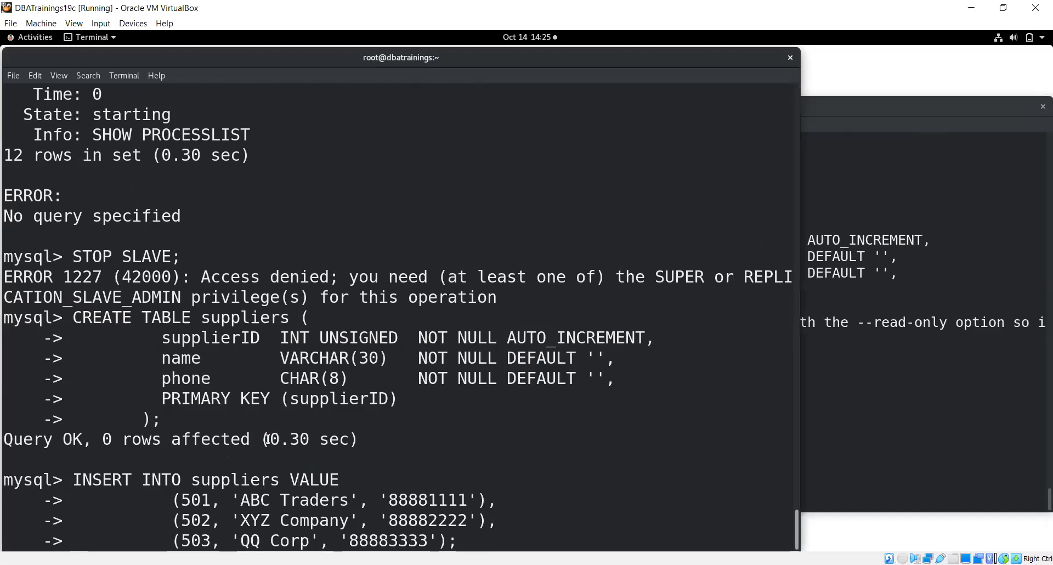
{"action": "key", "text": "Return"}
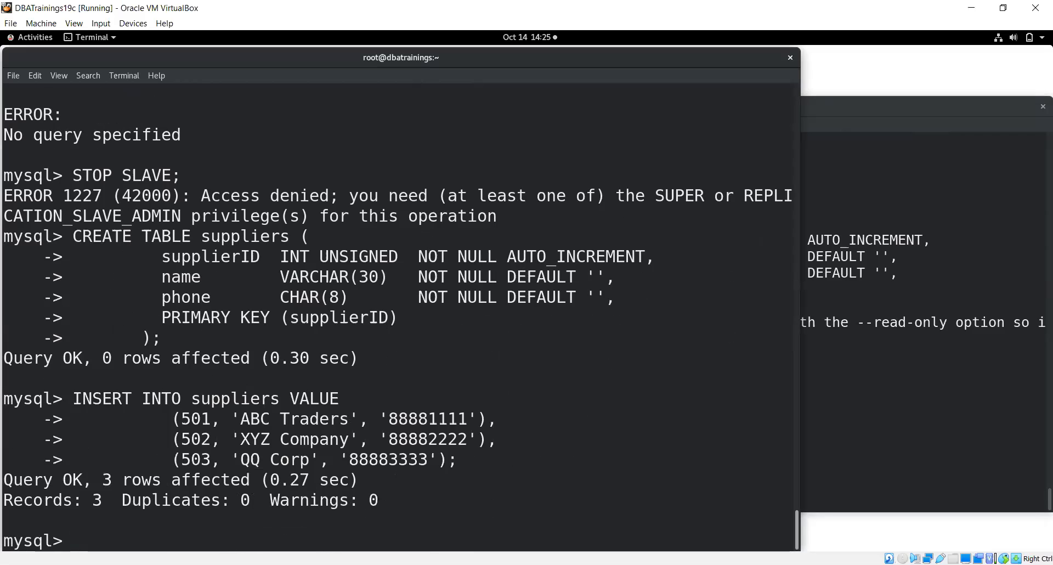
Query all rows of the suppliers table on dbatprod with select * from suppliers;
{"action": "type", "text": "select * from supplie"}
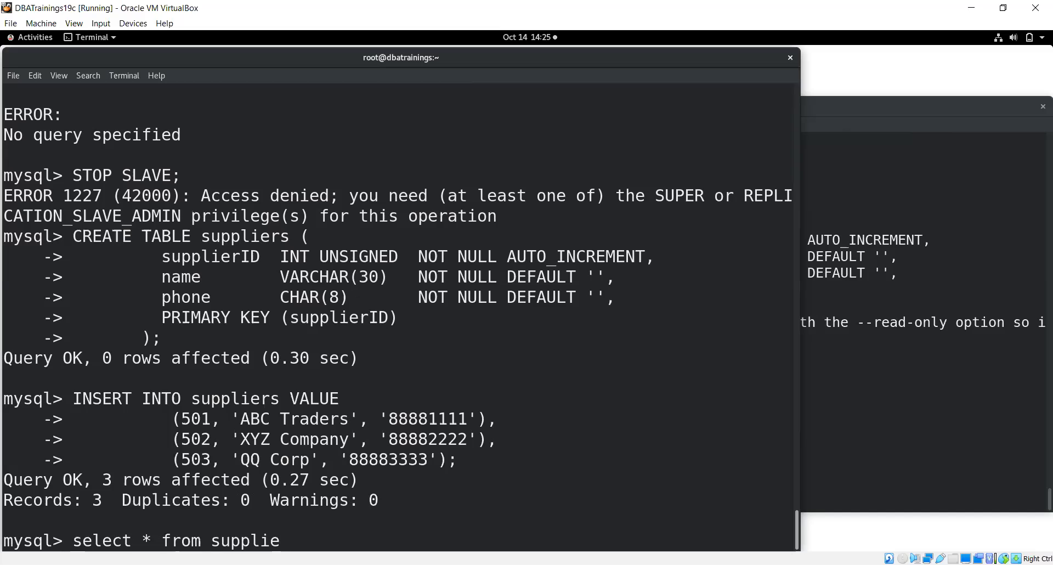
{"action": "type", "text": "rs;"}
{"action": "key", "text": "Return"}
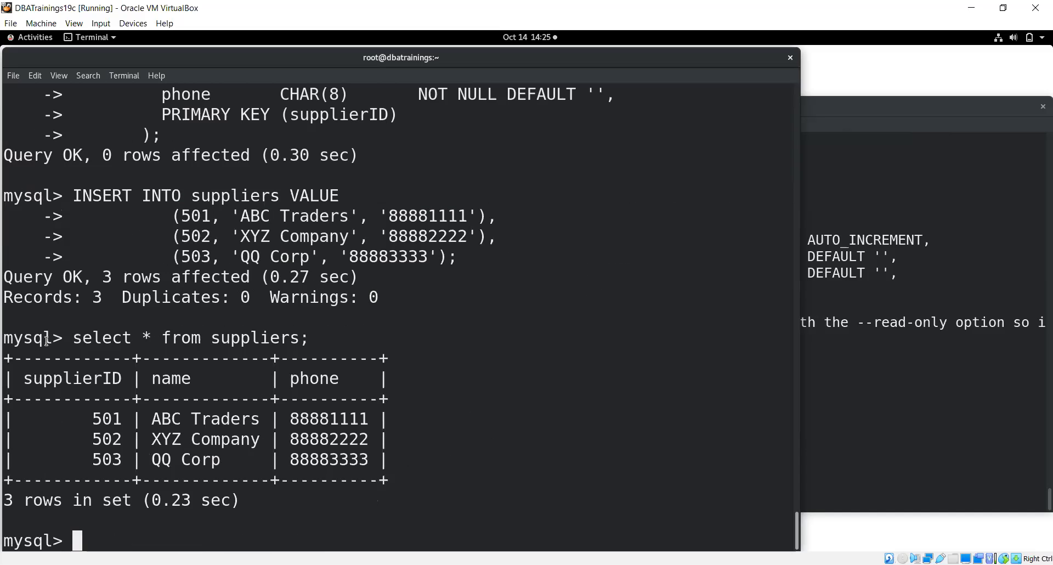
Copy the select * from suppliers; statement from the dbatprod terminal and run it in the dbatreplica terminal
{"action": "left_click_drag", "start_coordinate": [67, 337], "coordinate": [307, 338]}
{"action": "right_click", "coordinate": [281, 340]}
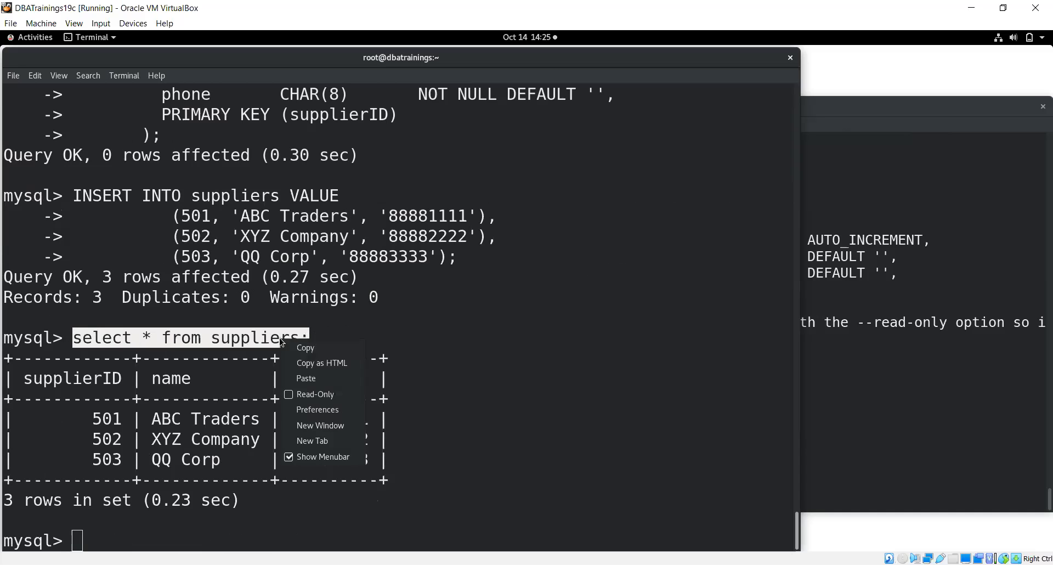
{"action": "left_click", "coordinate": [300, 349]}
{"action": "right_click", "coordinate": [888, 446]}
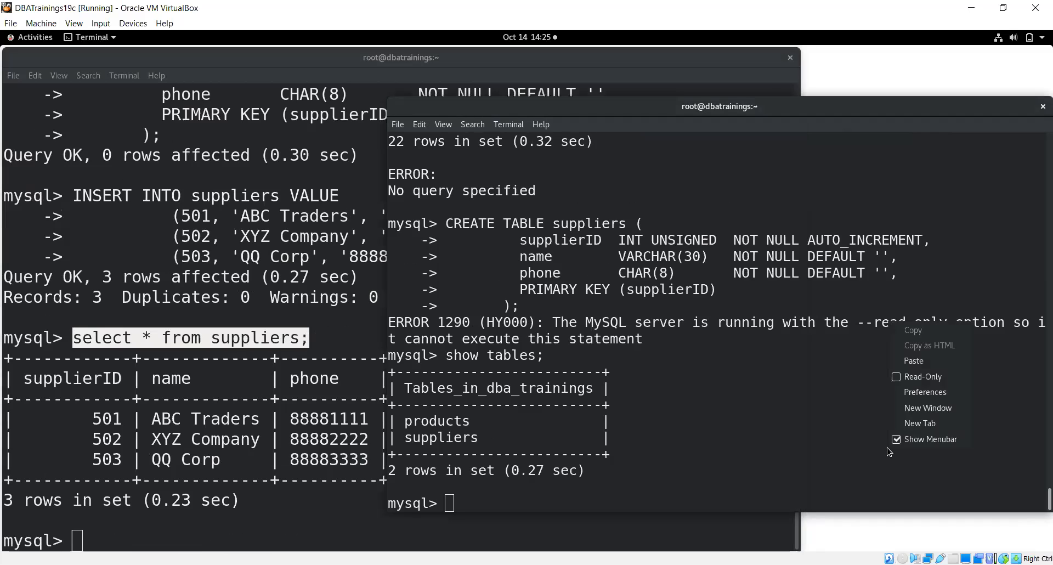
{"action": "left_click", "coordinate": [905, 362]}
{"action": "key", "text": "Return"}
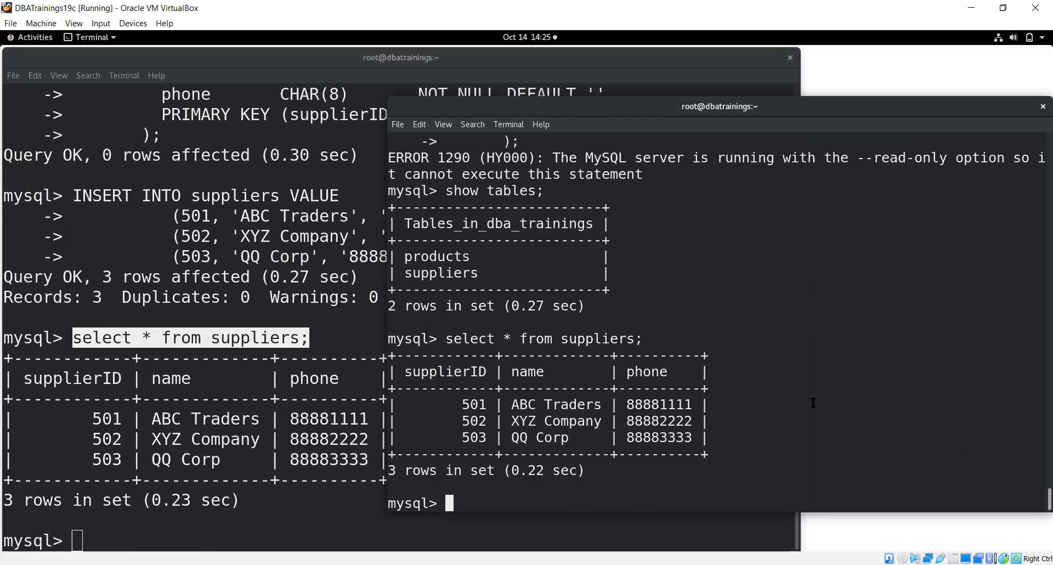
Quit the MySQL sessions on dbatreplica and dbatprod and exit both terminal shells
{"action": "type", "text": "\\q"}
{"action": "key", "text": "Return"}
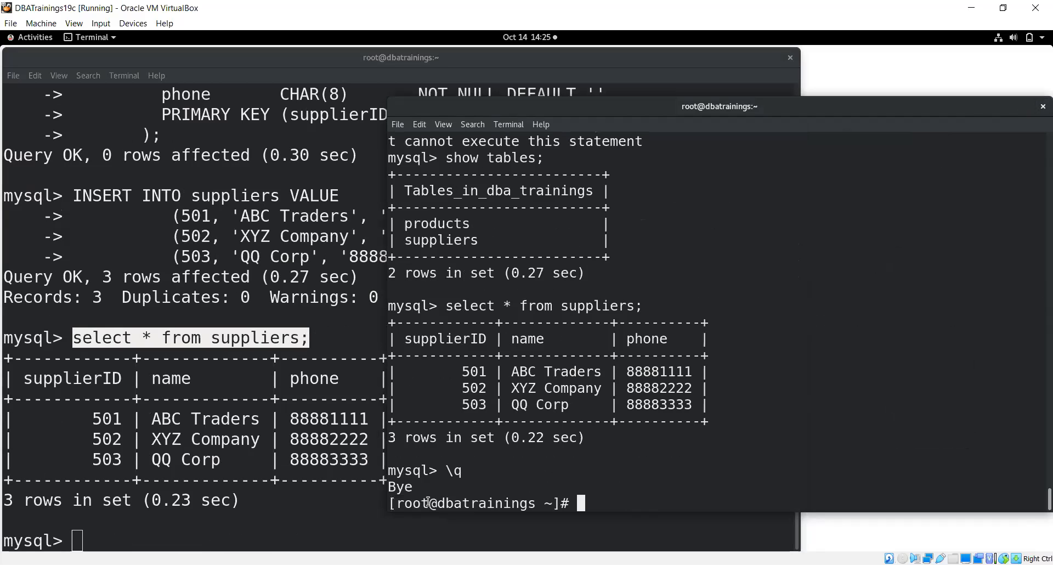
{"action": "double_click", "coordinate": [598, 504]}
{"action": "type", "text": "exit"}
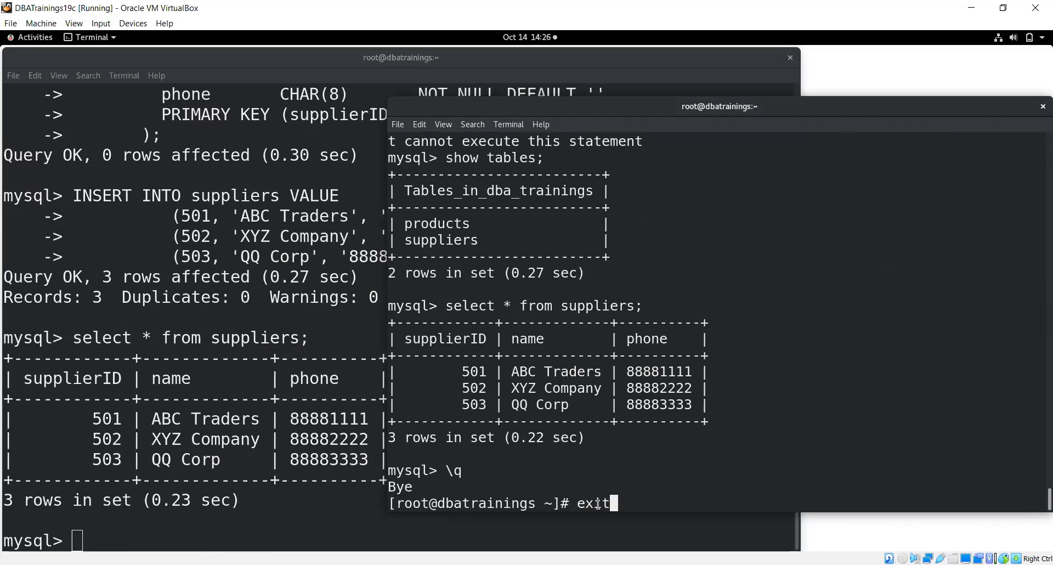
{"action": "key", "text": "Return"}
{"action": "type", "text": "exit"}
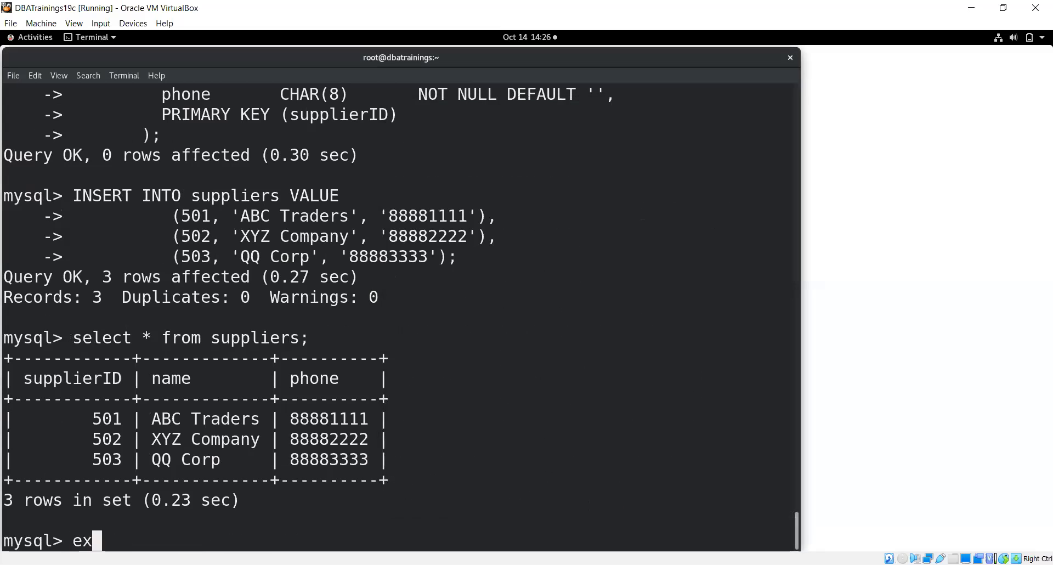
{"action": "key", "text": "Return"}
{"action": "type", "text": "exit"}
{"action": "key", "text": "Return"}
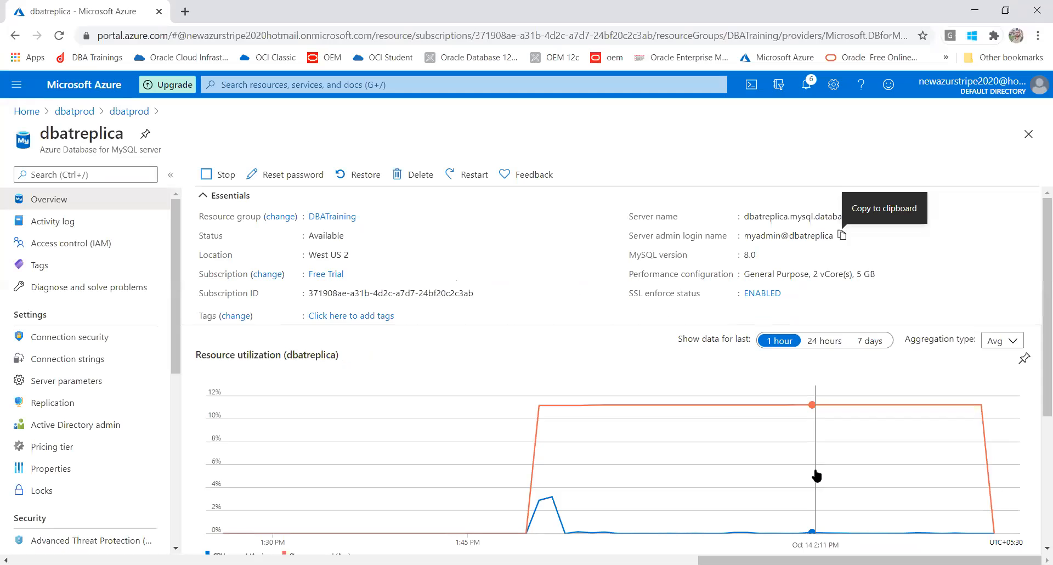
In the Azure portal, view dbatreplica's Replication page and open the dbatreplica overview from its replicas list
{"action": "left_click", "coordinate": [30, 404]}
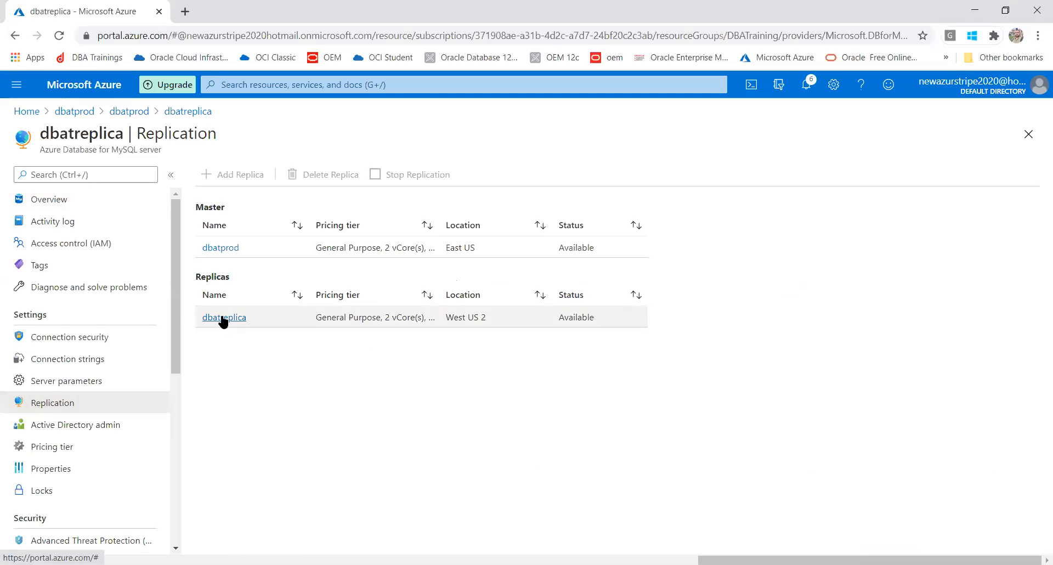
{"action": "left_click", "coordinate": [222, 318]}
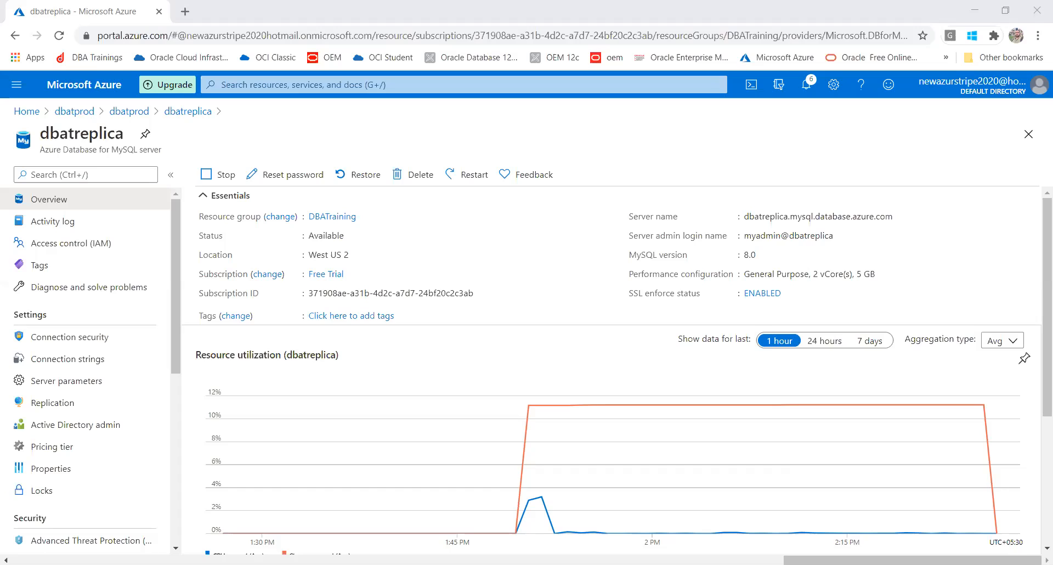
Return to the Azure home page, open the dbatprod server and show its Replication page
{"action": "left_click", "coordinate": [343, 521]}
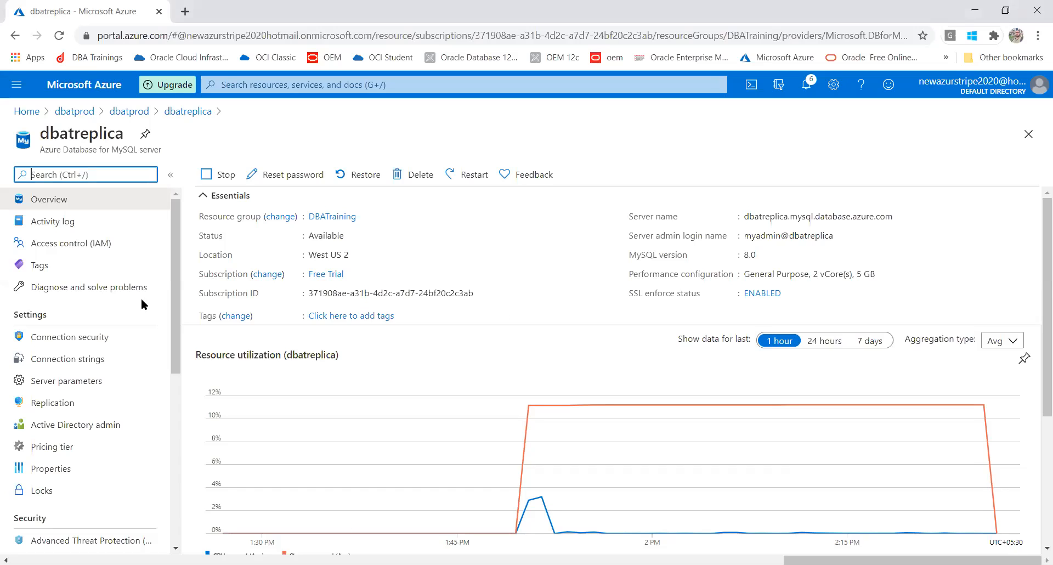
{"action": "left_click", "coordinate": [63, 112]}
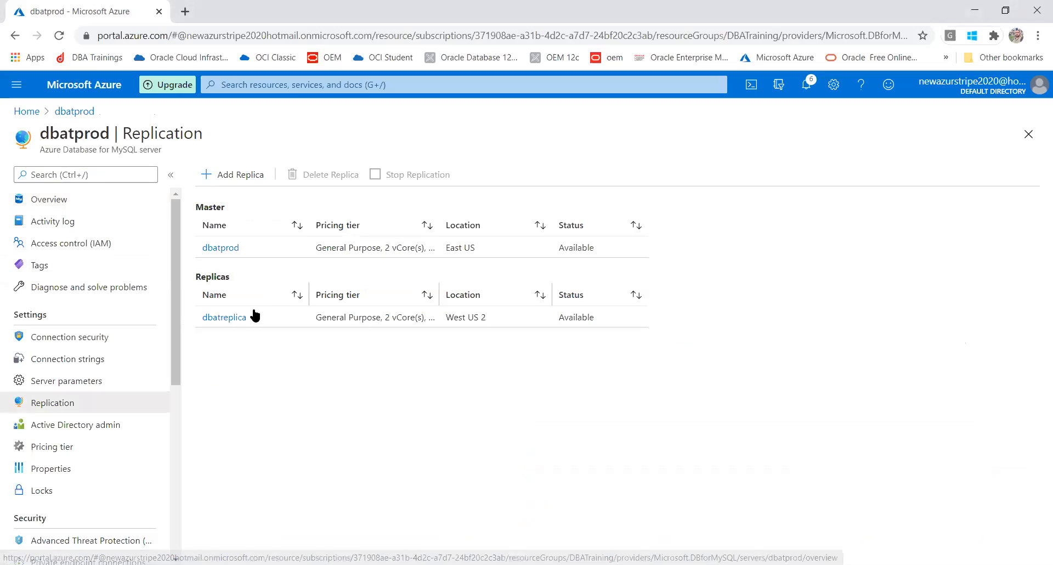
{"action": "left_click", "coordinate": [212, 315]}
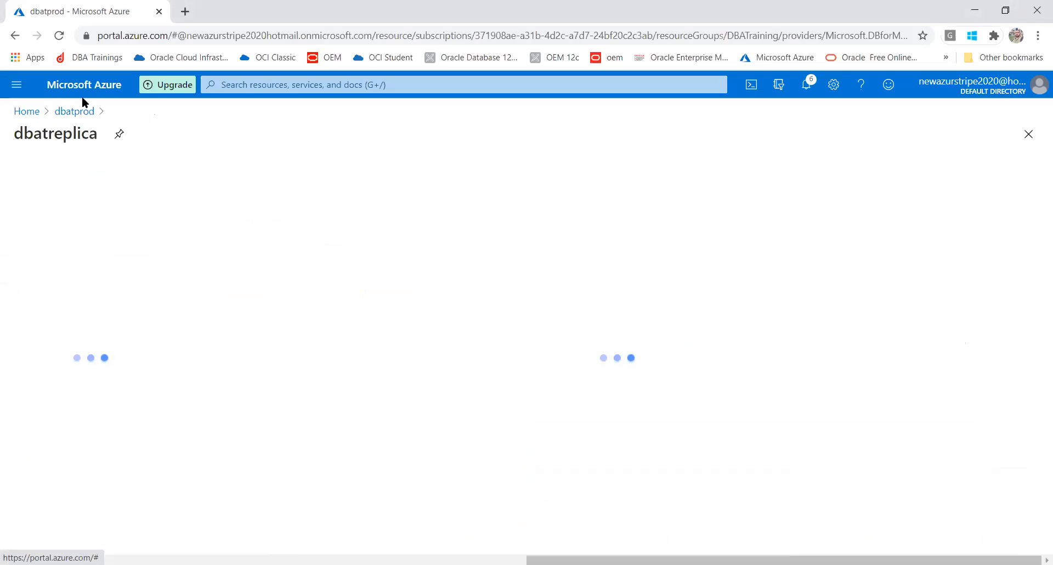
{"action": "left_click", "coordinate": [33, 113]}
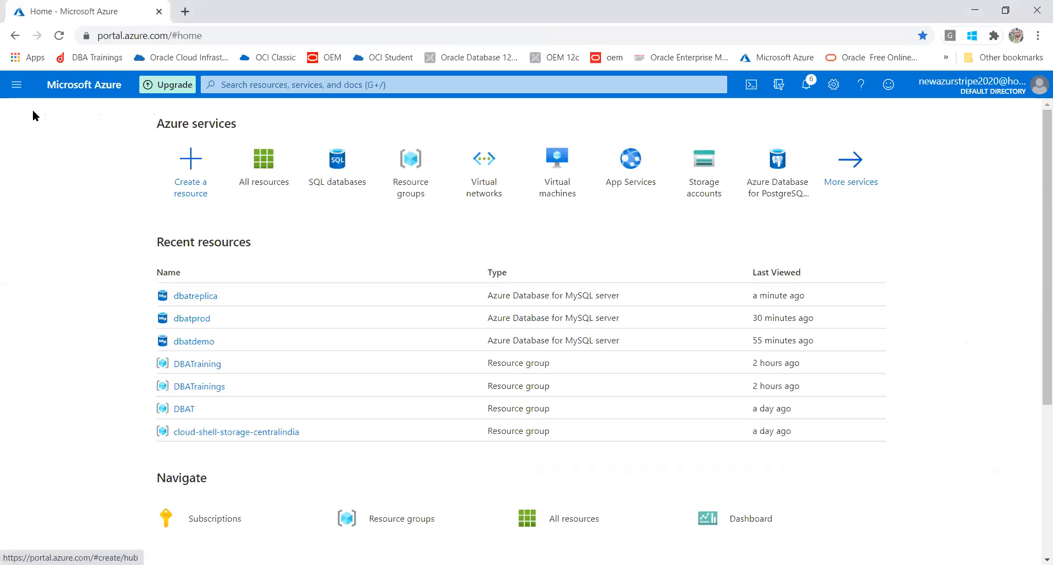
{"action": "left_click", "coordinate": [185, 320]}
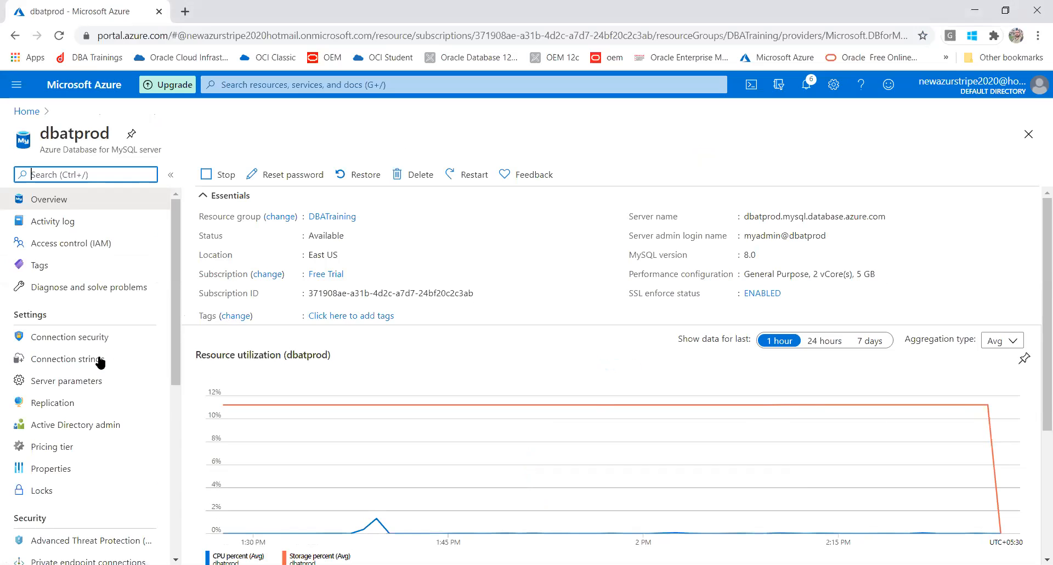
{"action": "left_click", "coordinate": [52, 403]}
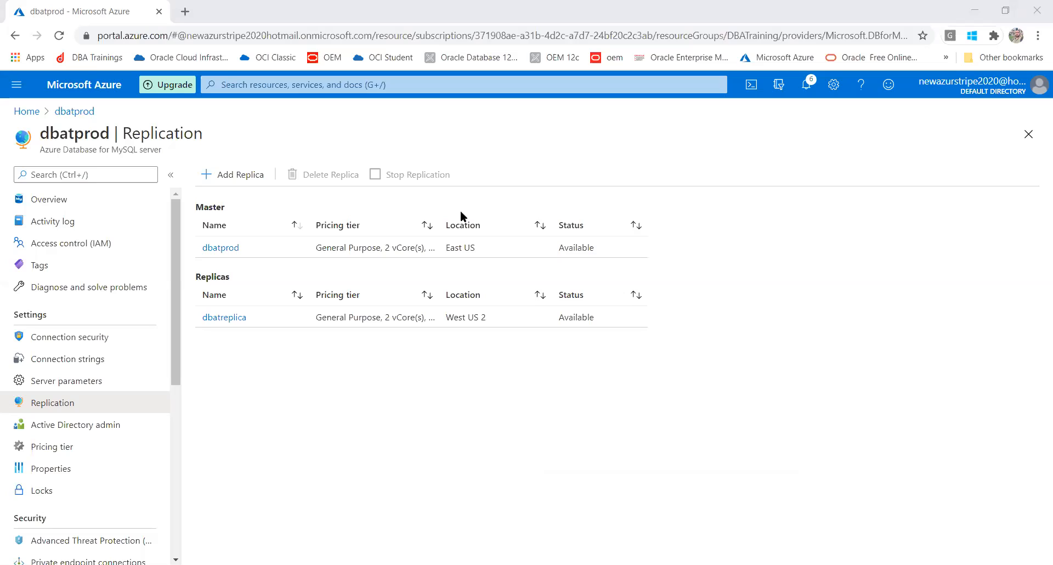
Stop replication to the dbatreplica server and accept making it a standalone server
{"action": "left_click", "coordinate": [645, 324]}
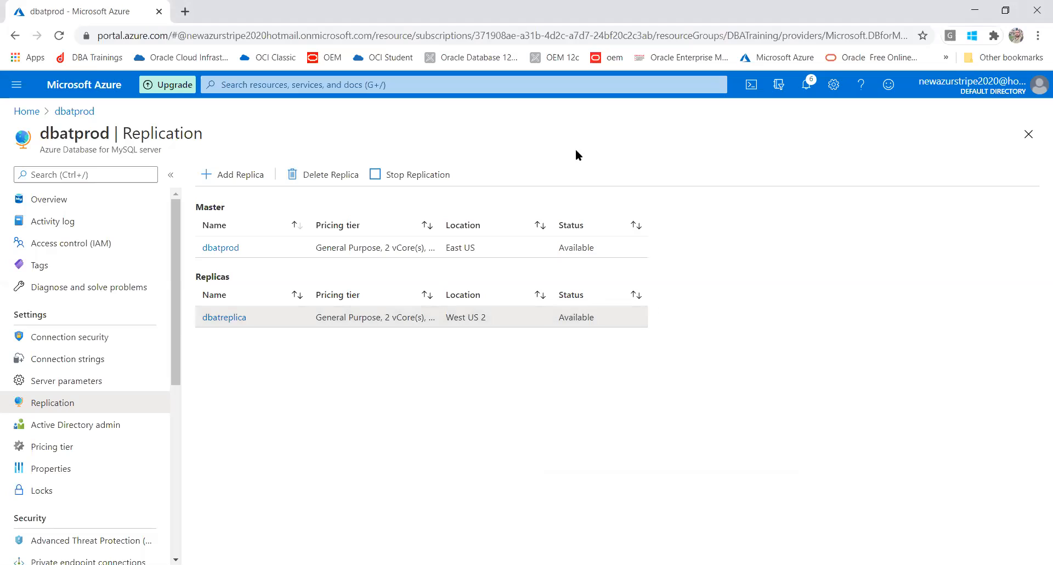
{"action": "left_click", "coordinate": [405, 183]}
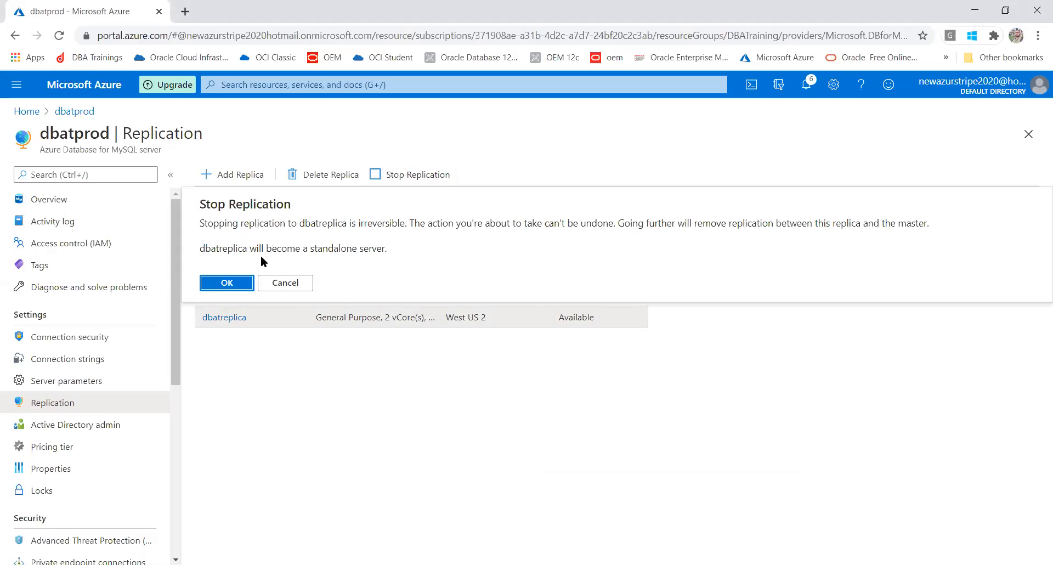
{"action": "left_click", "coordinate": [231, 281]}
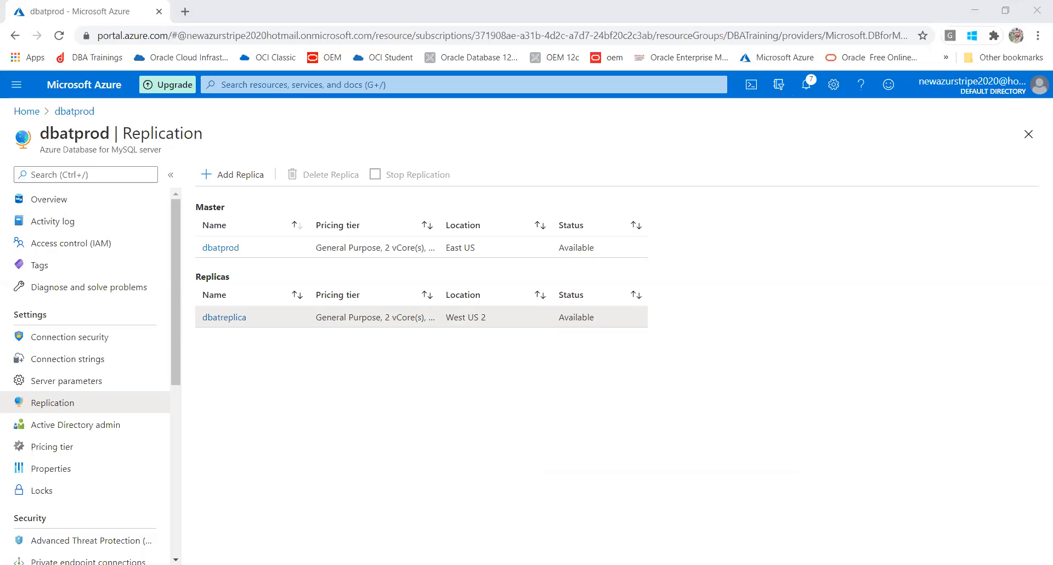
Switch to MySQL Workbench and run show databases; on the MySQL_Prod connection
{"action": "key", "text": "alt+Tab"}
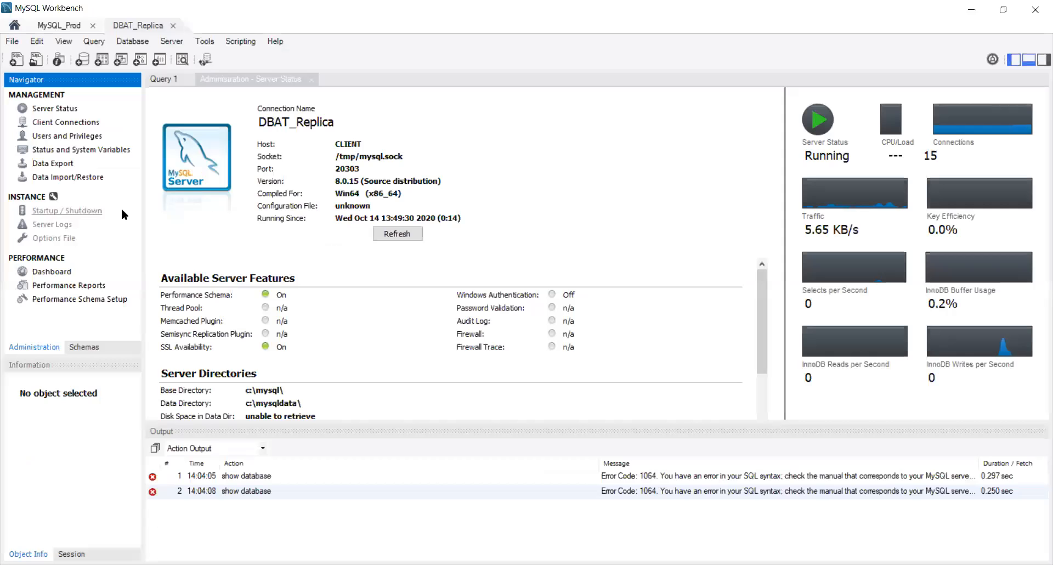
{"action": "left_click", "coordinate": [58, 21]}
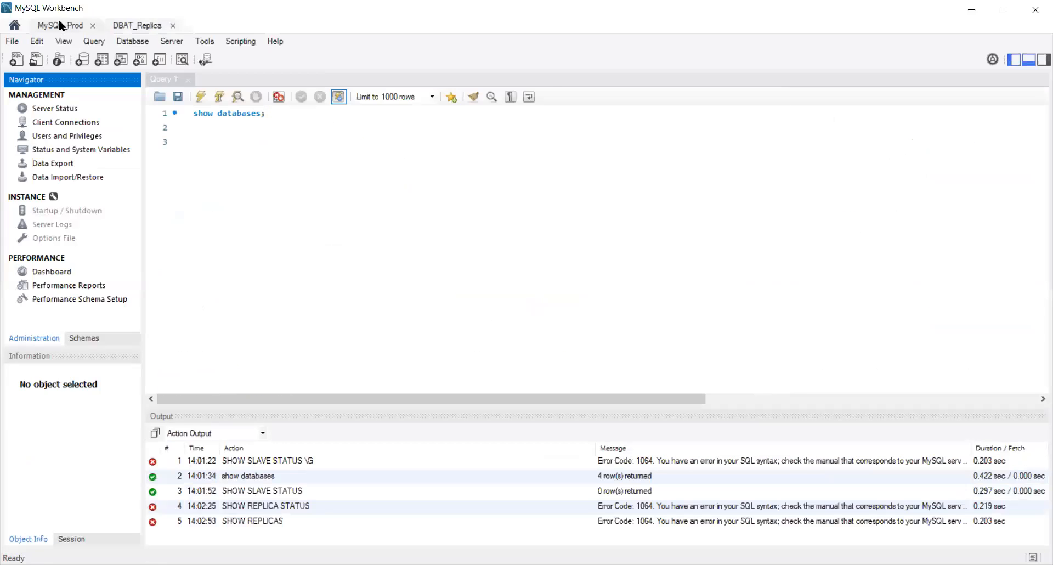
{"action": "triple_click", "coordinate": [286, 110]}
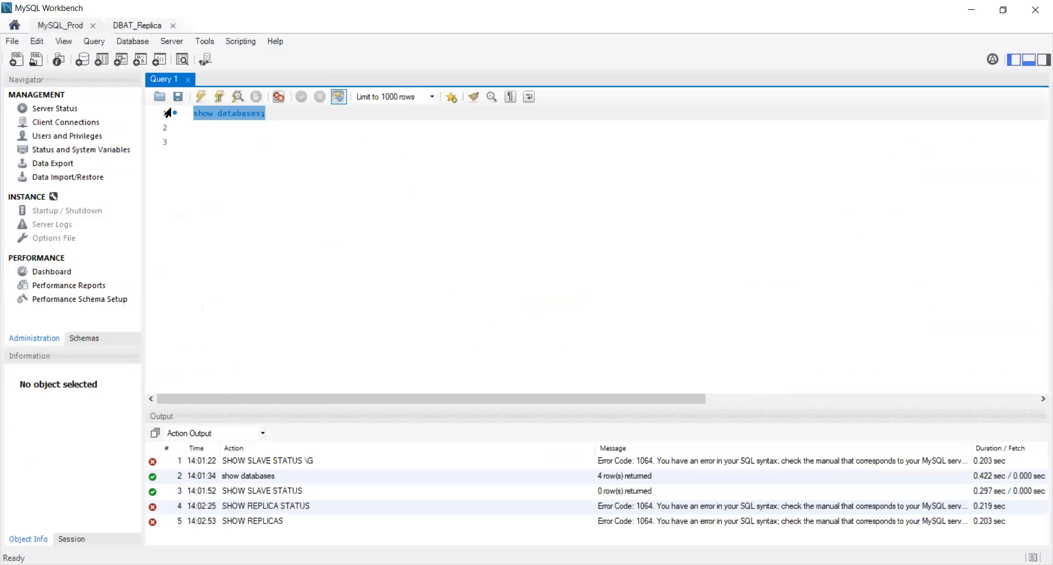
{"action": "left_click", "coordinate": [198, 98]}
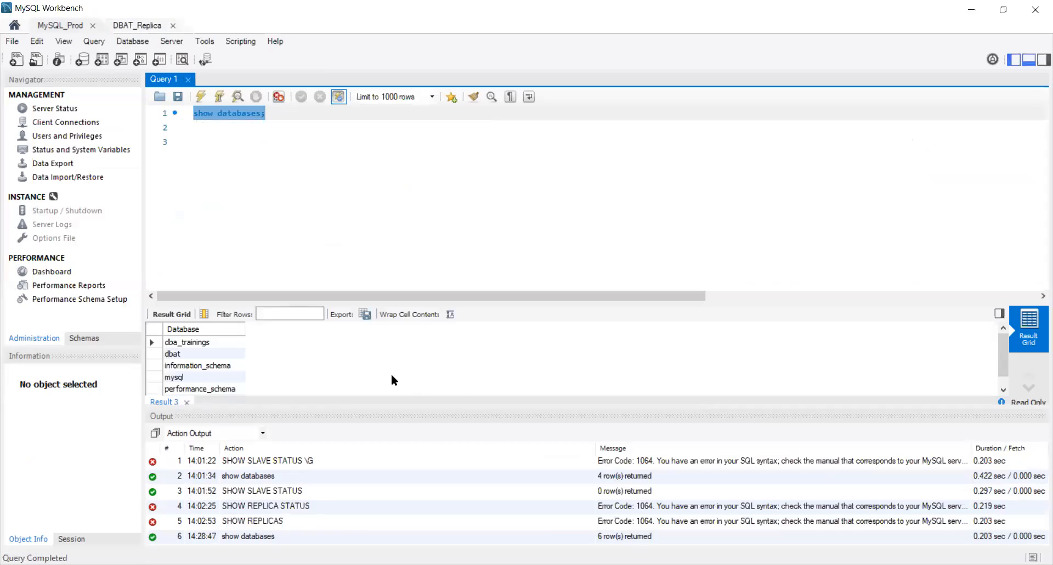
Add the statement create database test; to the MySQL_Prod query and execute only that line
{"action": "left_click", "coordinate": [221, 136]}
{"action": "left_click", "coordinate": [206, 128]}
{"action": "type", "text": "create d"}
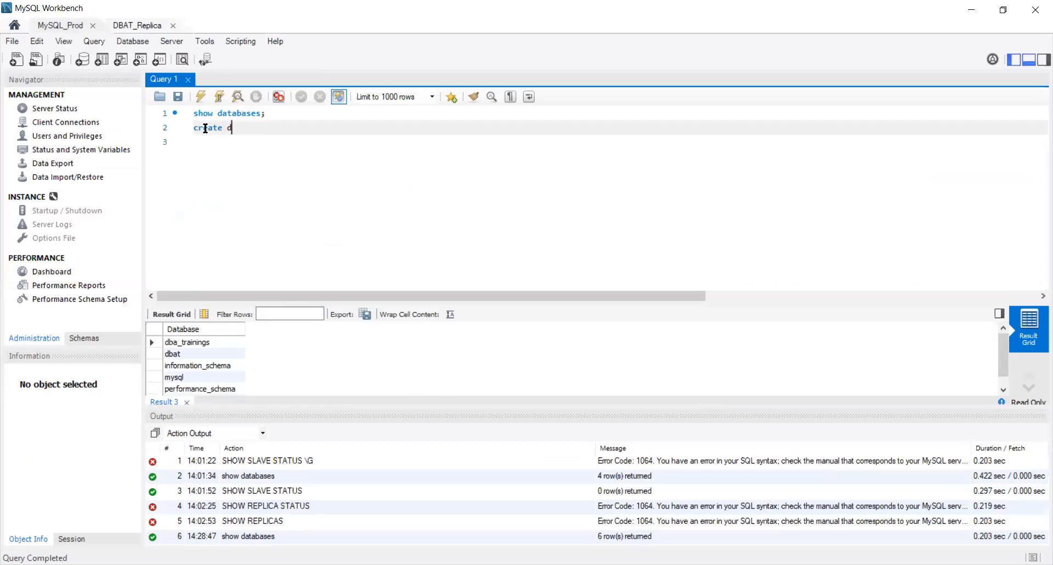
{"action": "type", "text": "atabase test;"}
{"action": "left_click", "coordinate": [187, 130], "text": "shift"}
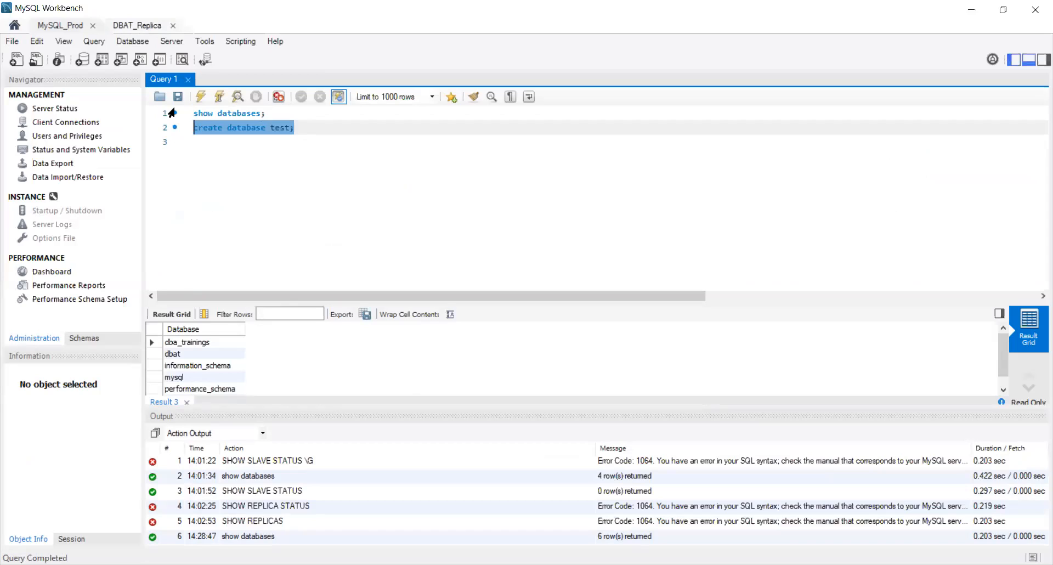
{"action": "left_click", "coordinate": [201, 97]}
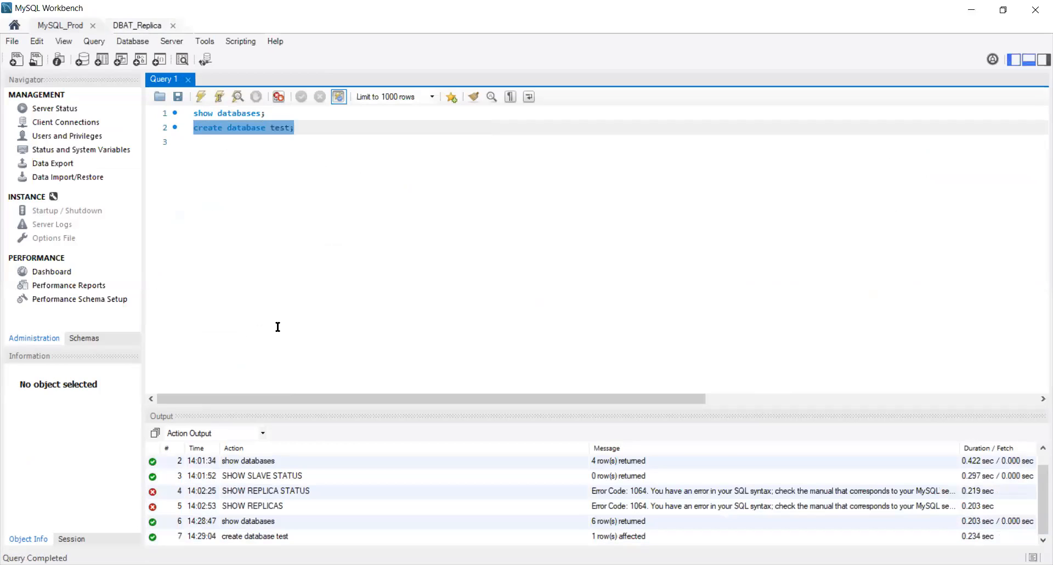
Run show databases; again on MySQL_Prod and enlarge the result grid to view the full database list
{"action": "left_click", "coordinate": [168, 112]}
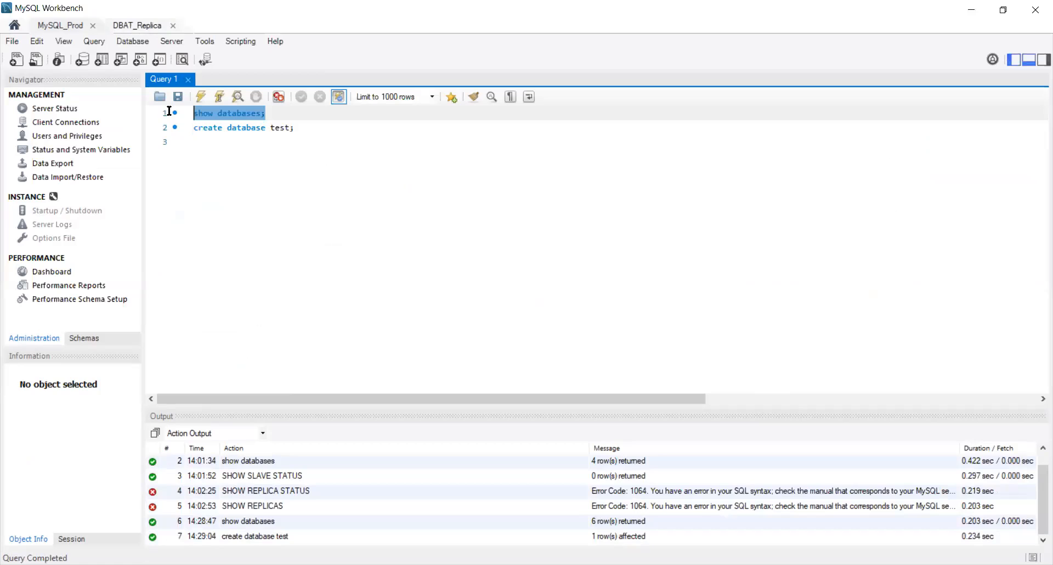
{"action": "left_click", "coordinate": [201, 97]}
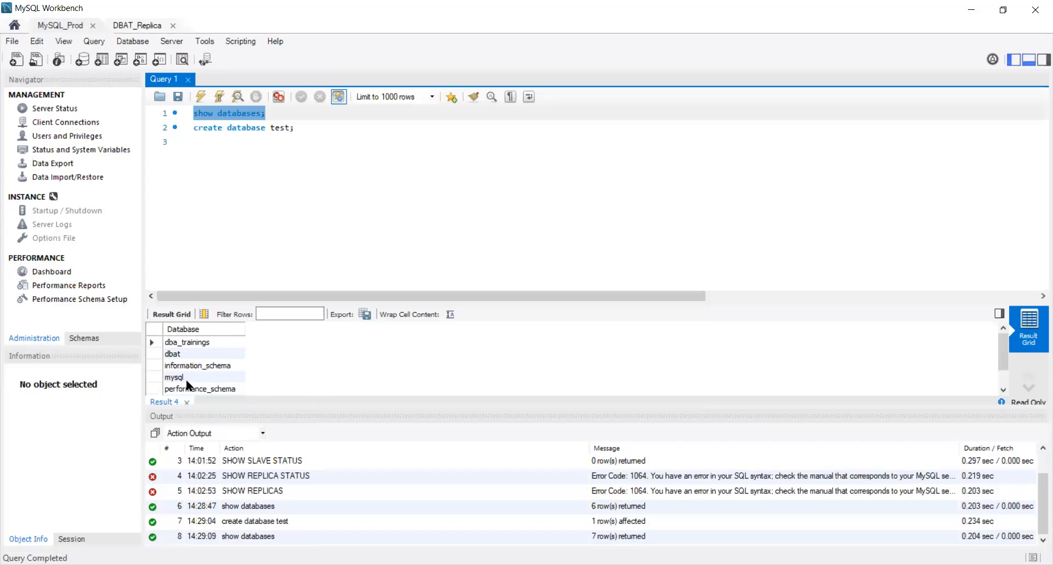
{"action": "left_click_drag", "start_coordinate": [303, 405], "coordinate": [315, 495]}
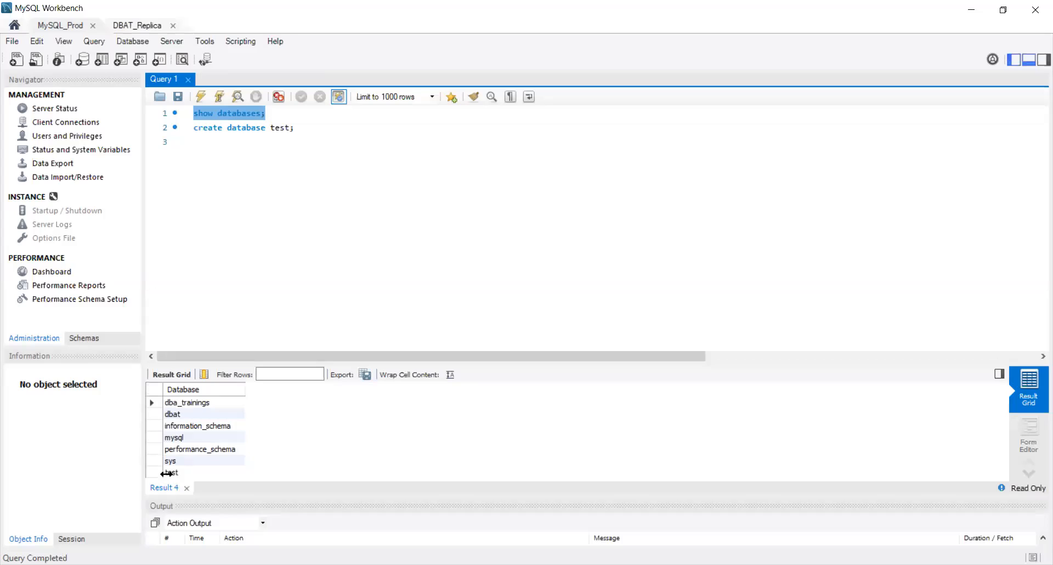
Copy show databases; from the MySQL_Prod query, run it in a new SQL file on DBAT_Replica and enlarge the result grid
{"action": "right_click", "coordinate": [255, 113]}
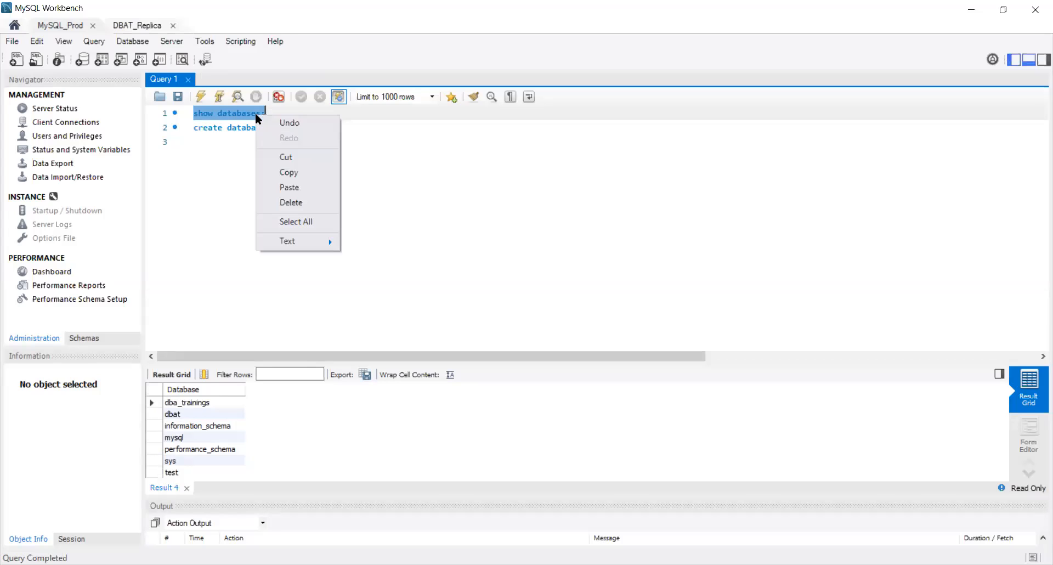
{"action": "left_click", "coordinate": [300, 179]}
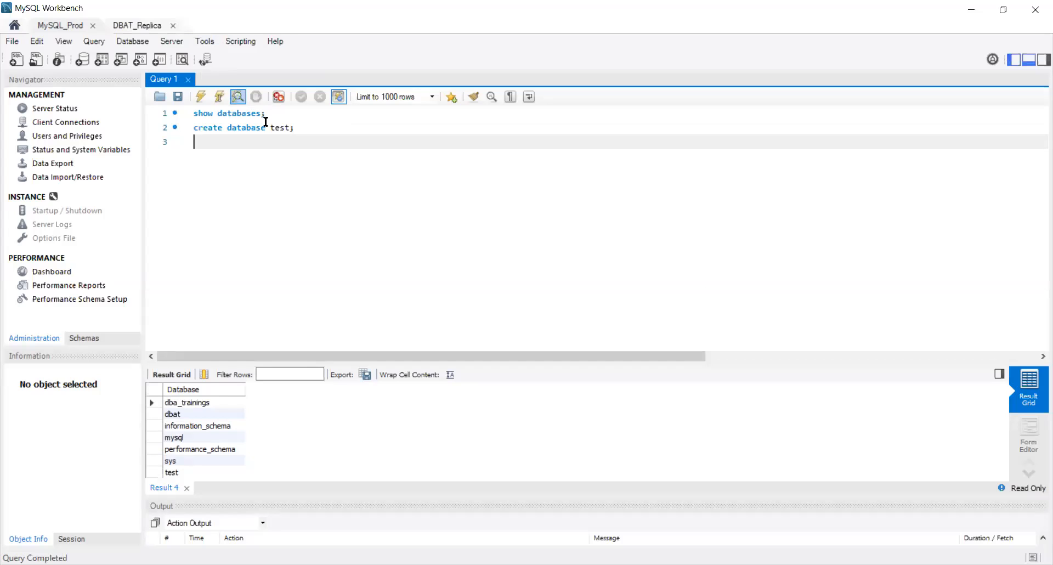
{"action": "left_click_drag", "start_coordinate": [269, 111], "coordinate": [194, 107]}
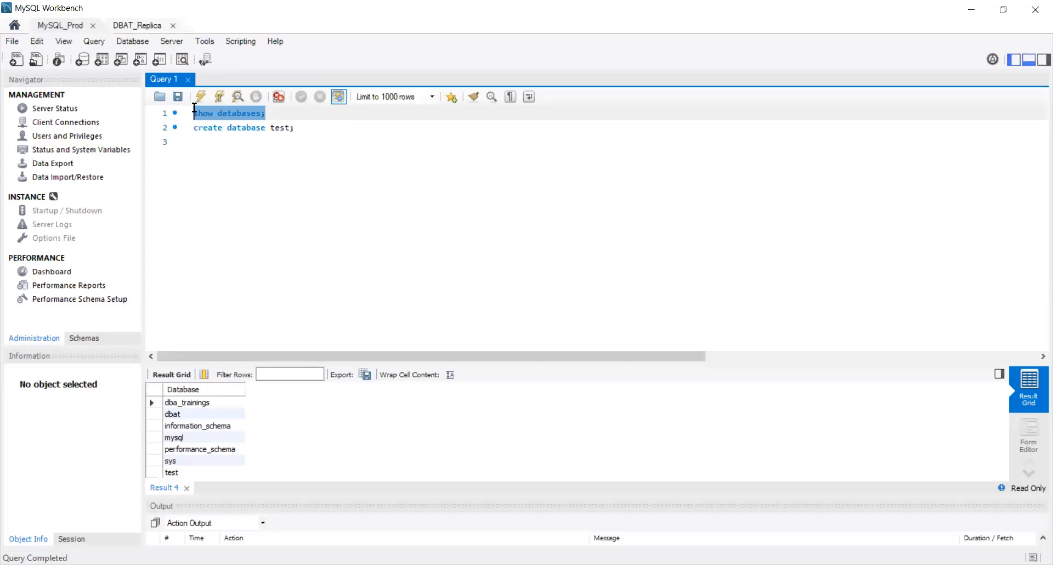
{"action": "left_click", "coordinate": [136, 23]}
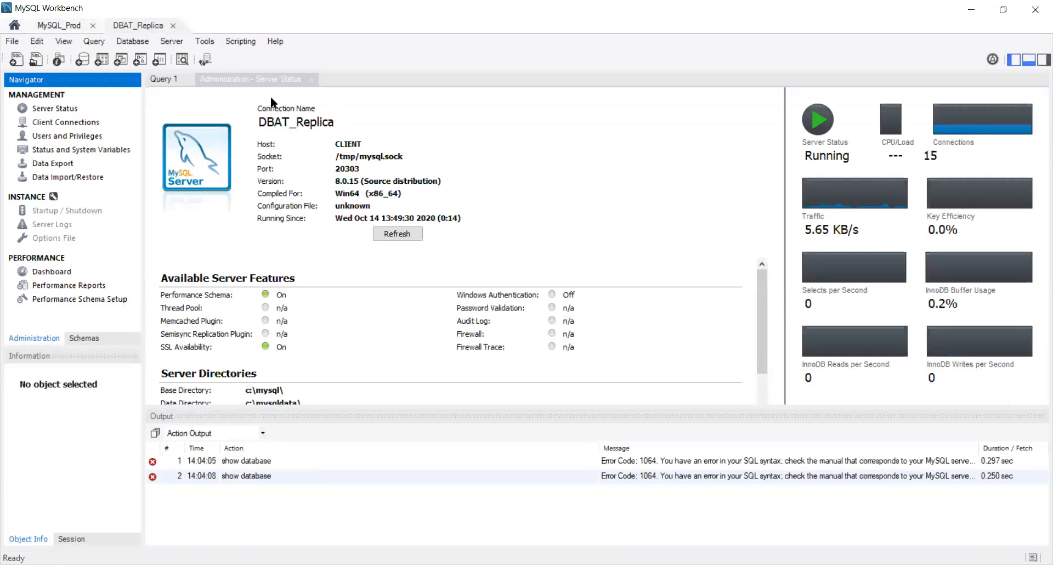
{"action": "left_click", "coordinate": [16, 62]}
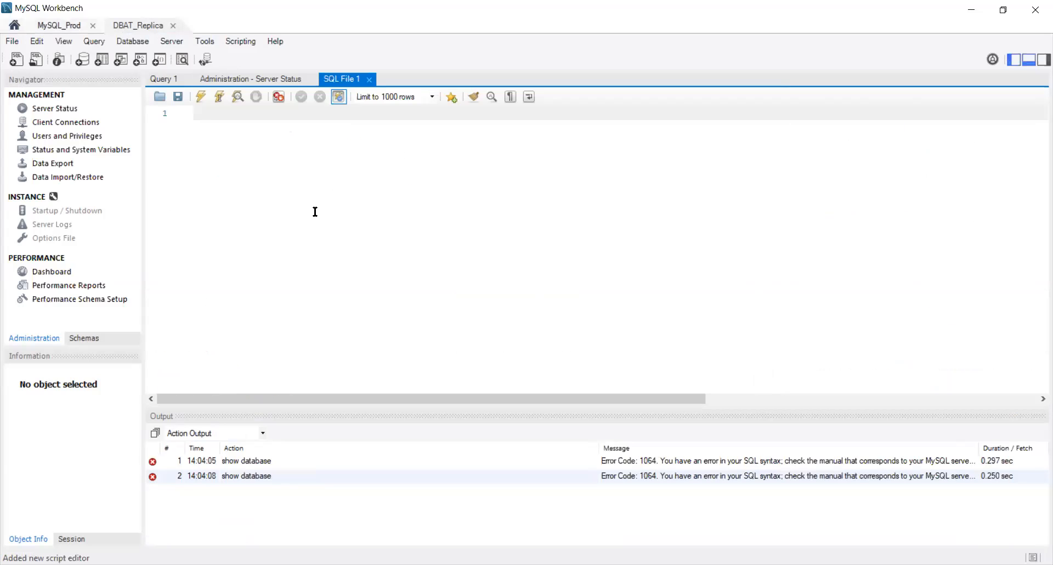
{"action": "key", "text": "ctrl+v"}
{"action": "left_click_drag", "start_coordinate": [284, 113], "coordinate": [178, 116]}
{"action": "left_click", "coordinate": [196, 99]}
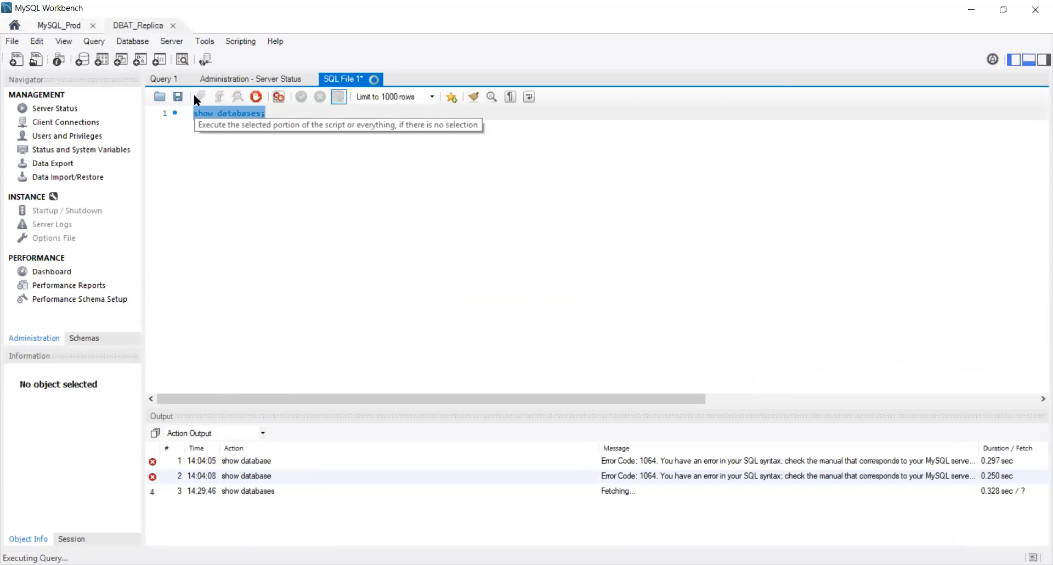
{"action": "left_click", "coordinate": [383, 406]}
{"action": "left_click_drag", "start_coordinate": [393, 468], "coordinate": [393, 469]}
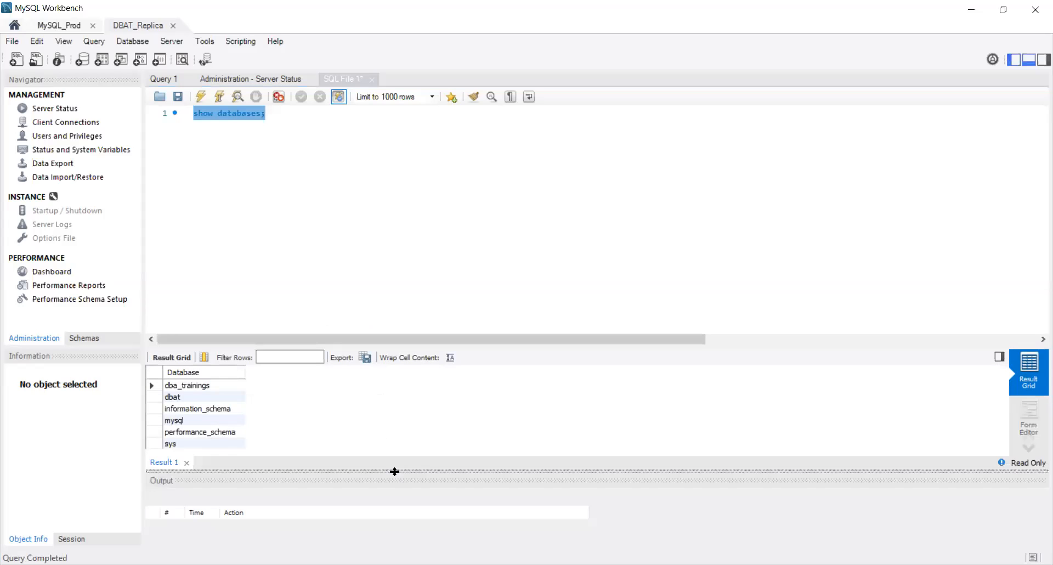